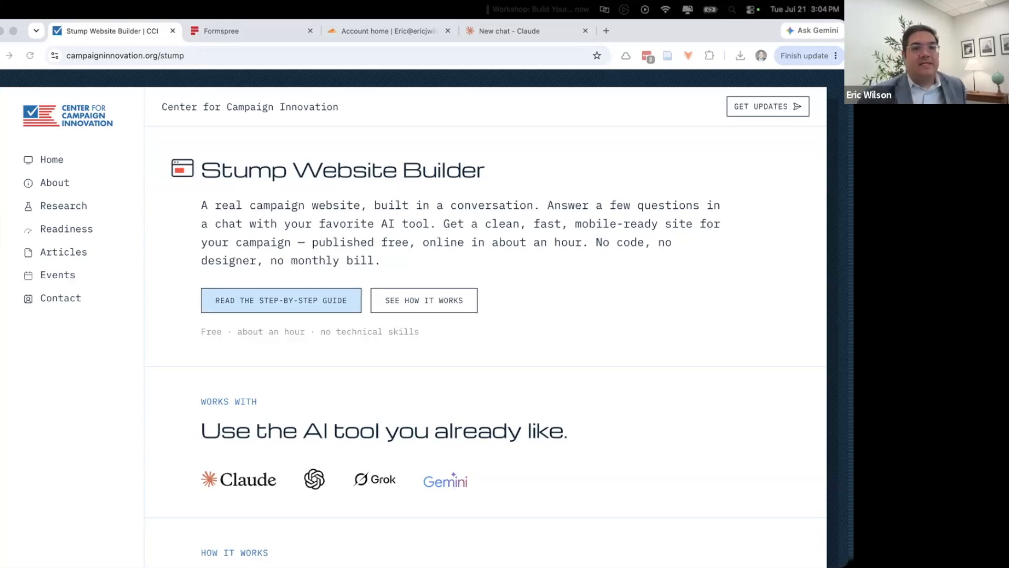
- Show the campaigninnovation.org/stump address in Chrome, then return to the Stump Website Builder page
{"action": "left_click", "coordinate": [195, 57]}
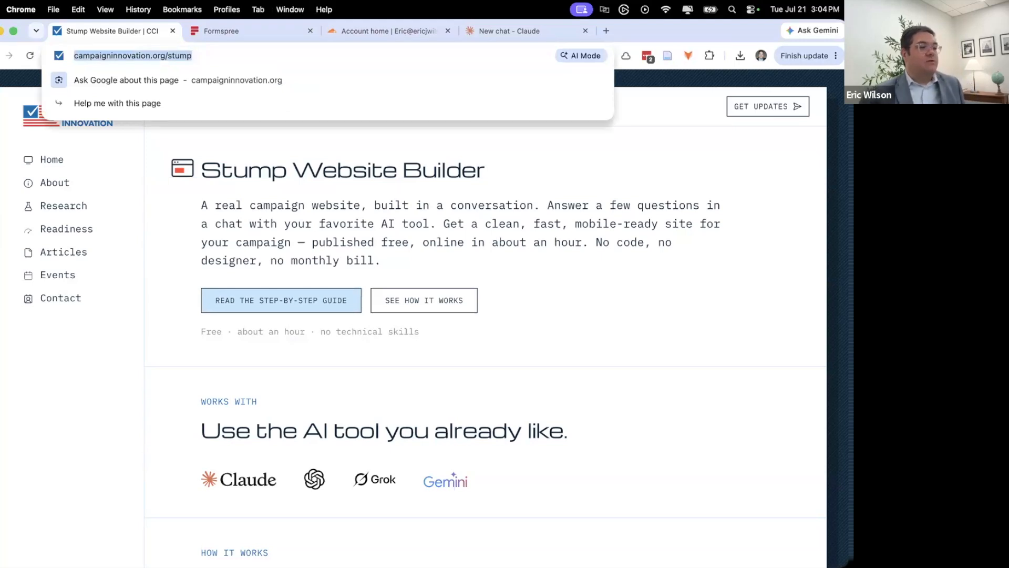
{"action": "left_click", "coordinate": [643, 178]}
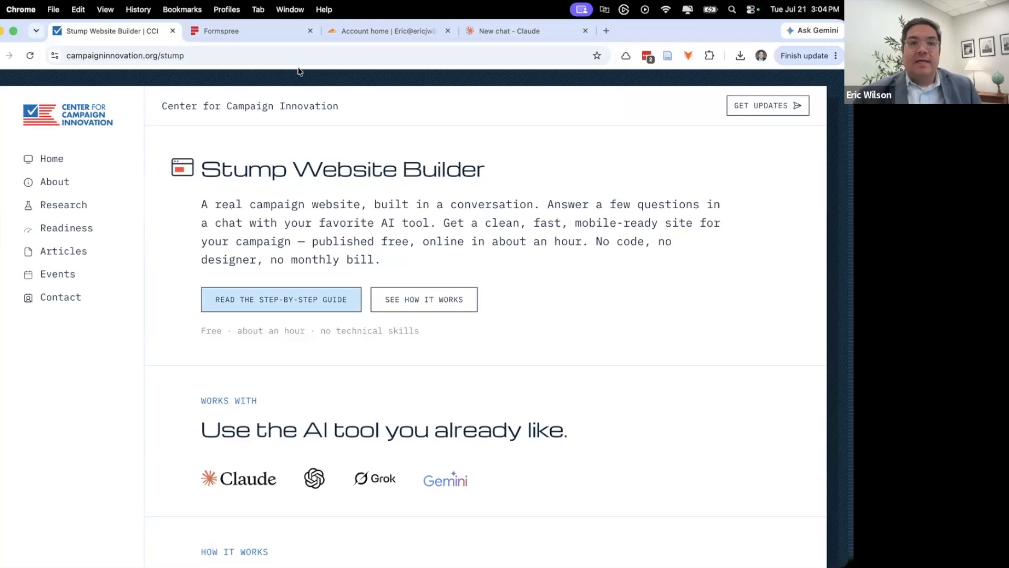
- In the Formspree dashboard, create a new form named 'Workshop Example Signup form'
{"action": "left_click", "coordinate": [225, 30]}
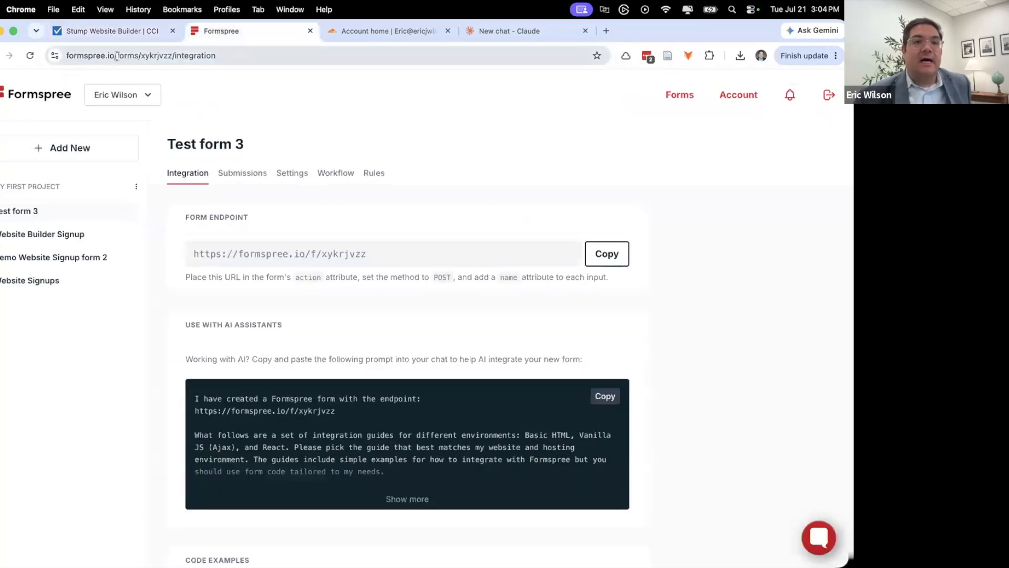
{"action": "left_click_drag", "start_coordinate": [32, 52], "coordinate": [5, 62]}
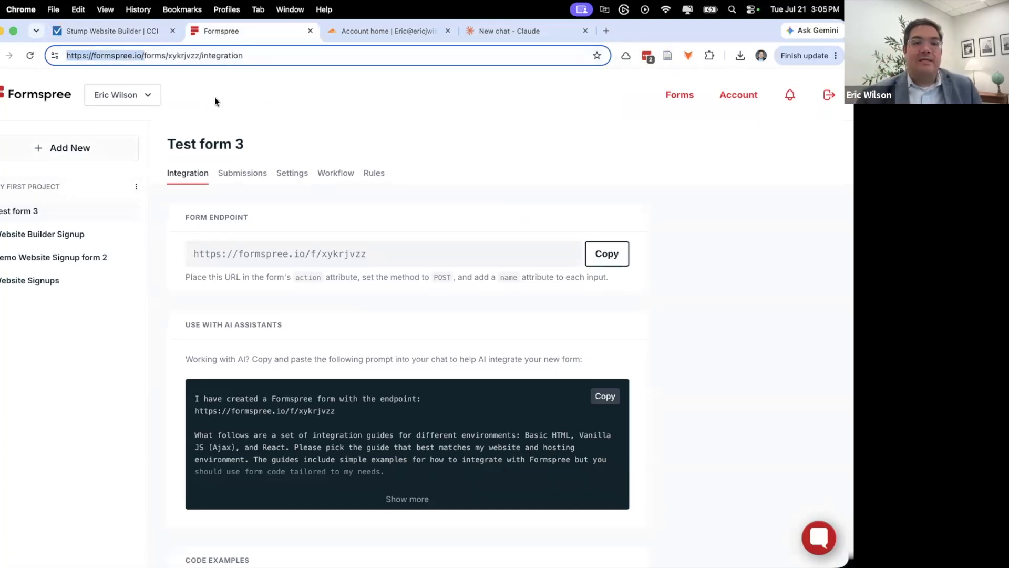
{"action": "left_click", "coordinate": [281, 114]}
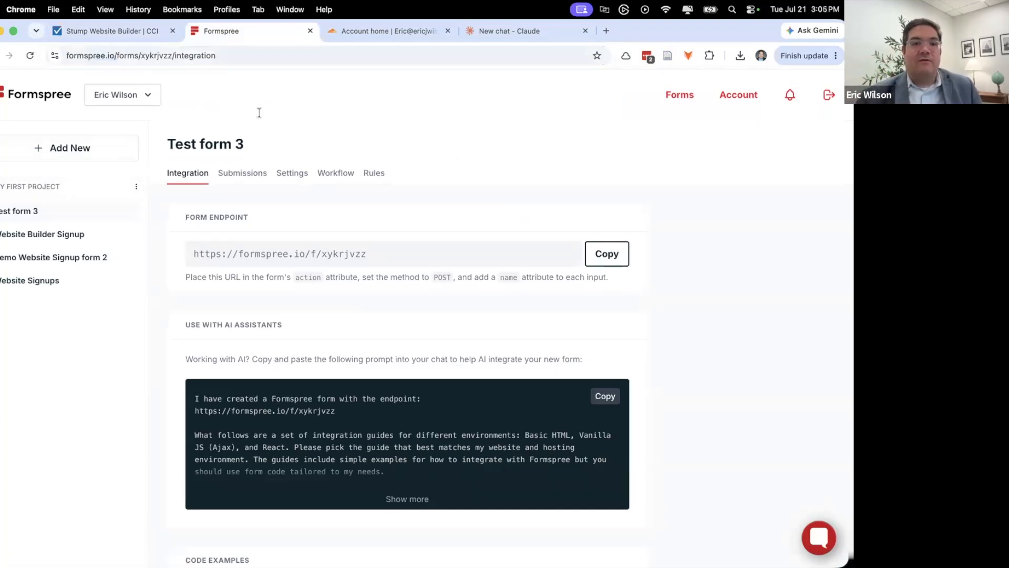
{"action": "left_click", "coordinate": [63, 150]}
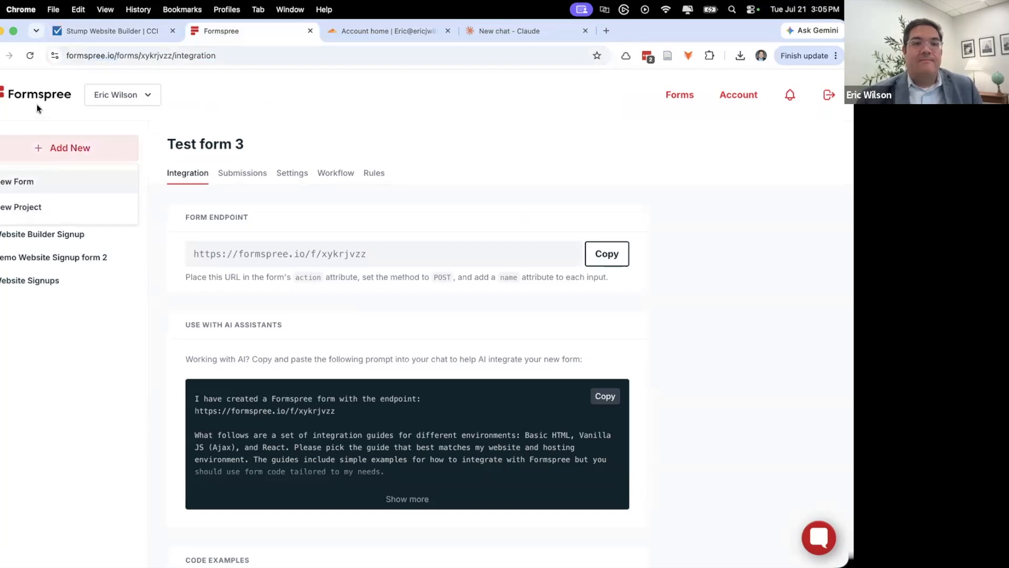
{"action": "left_click", "coordinate": [321, 112]}
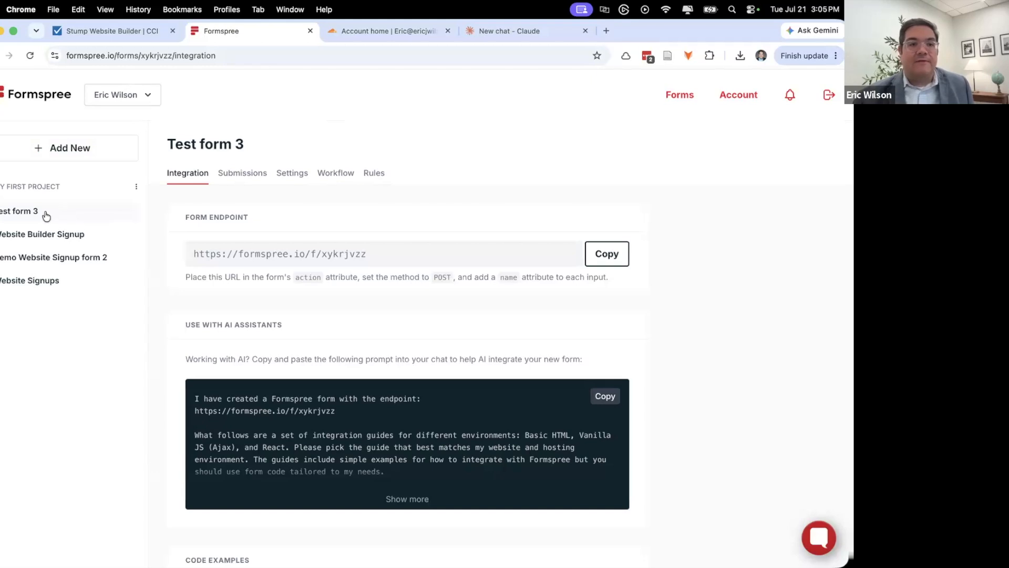
{"action": "left_click", "coordinate": [68, 151]}
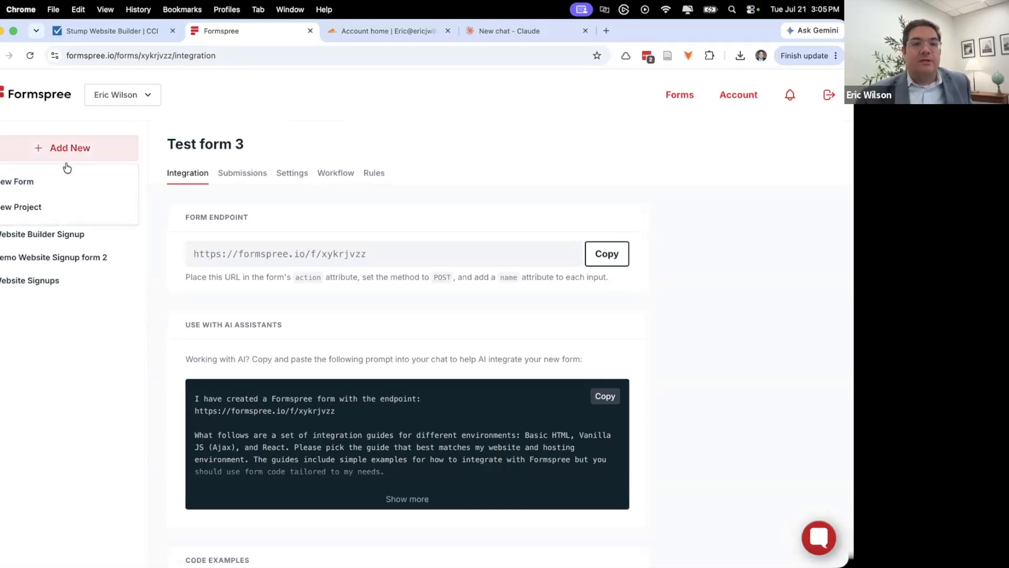
{"action": "left_click", "coordinate": [56, 179]}
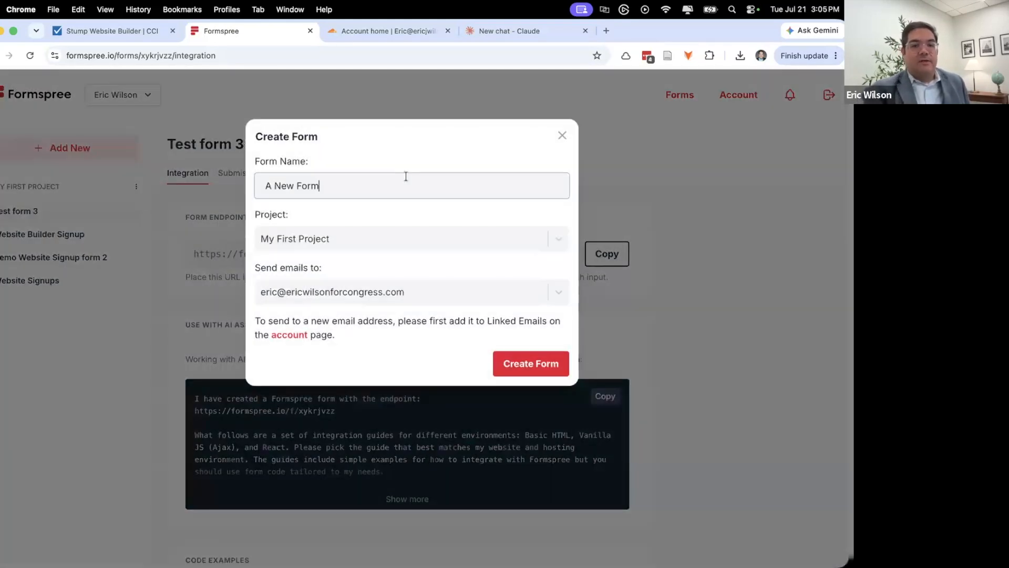
{"action": "type", "text": "Workshop Example Signup form"}
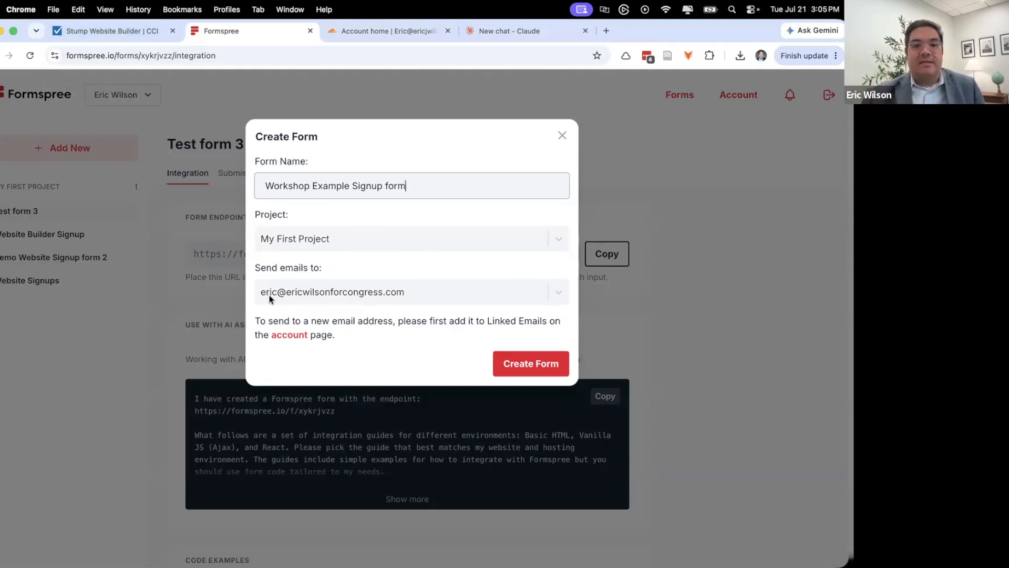
{"action": "left_click", "coordinate": [516, 367]}
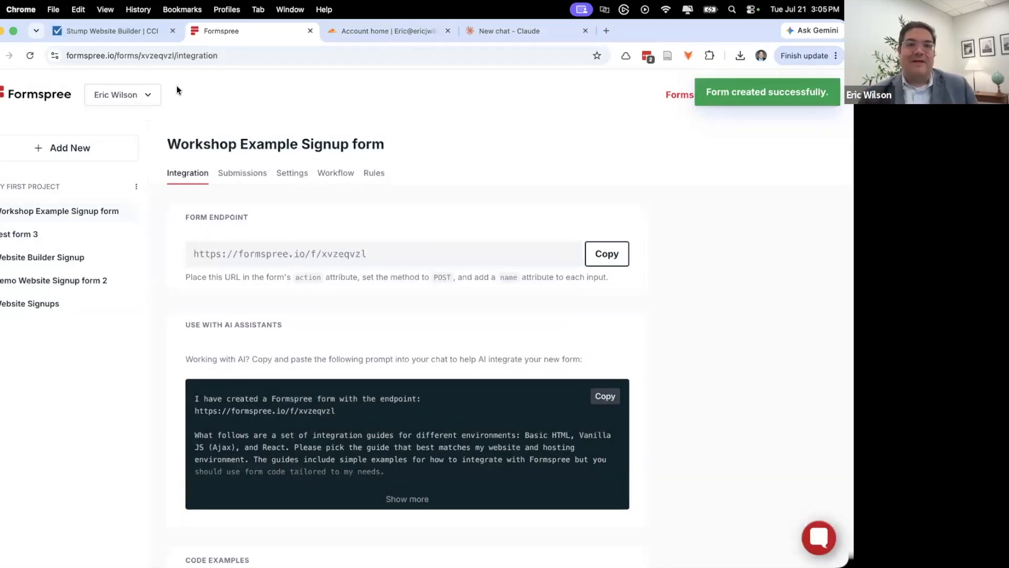
- From the Stump page, open the step-by-step guide and scroll to the Download the files section
{"action": "left_click", "coordinate": [115, 34]}
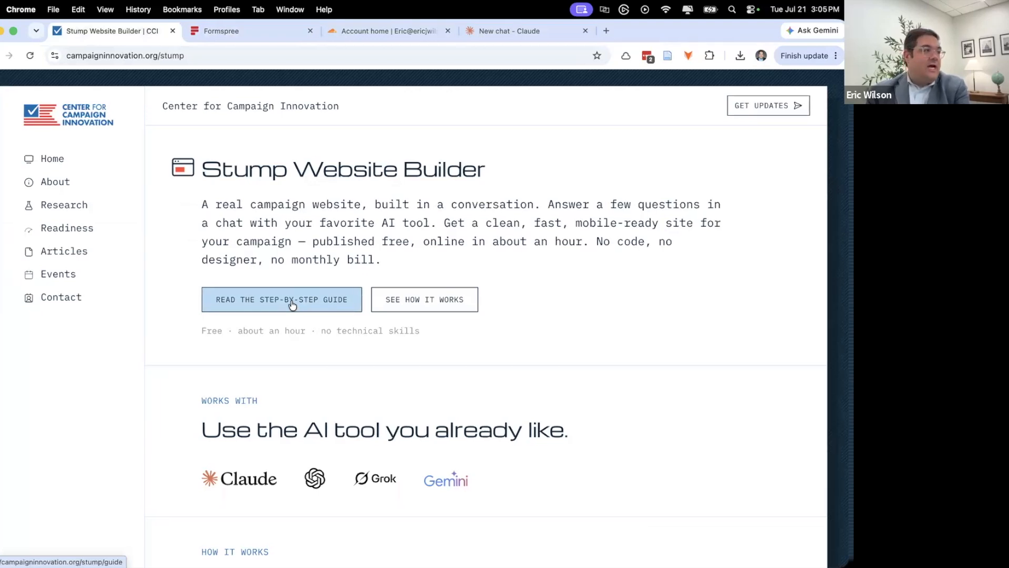
{"action": "left_click", "coordinate": [254, 308]}
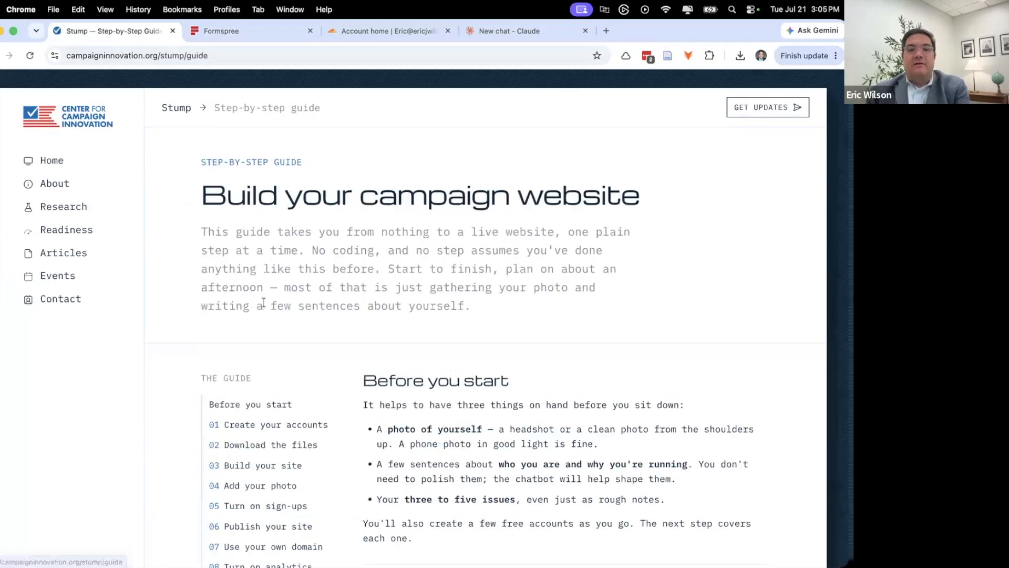
{"action": "scroll", "coordinate": [390, 308], "scroll_direction": "down", "scroll_amount": 3}
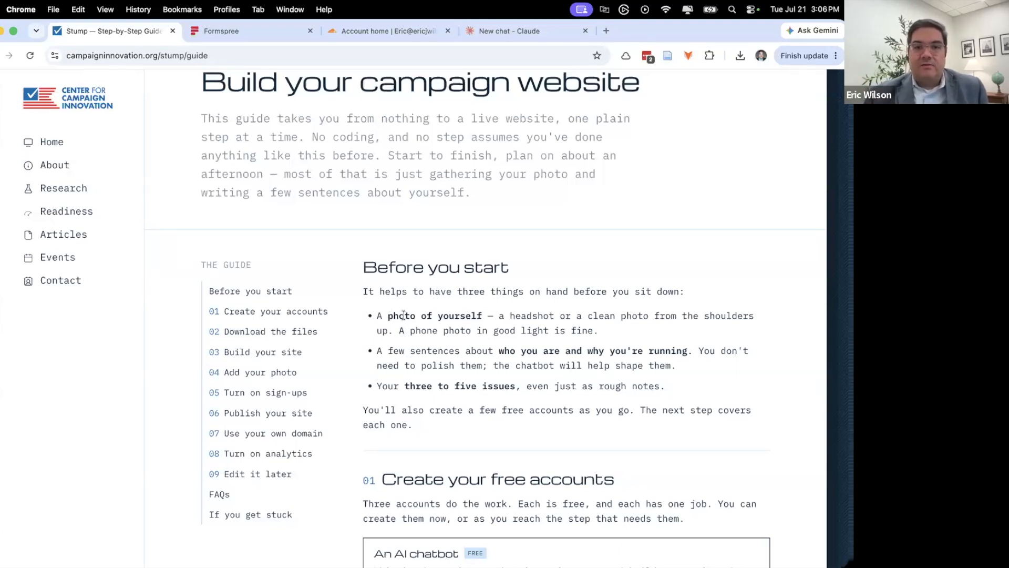
{"action": "scroll", "coordinate": [467, 334], "scroll_direction": "down", "scroll_amount": 3}
{"action": "scroll", "coordinate": [468, 333], "scroll_direction": "down", "scroll_amount": 2}
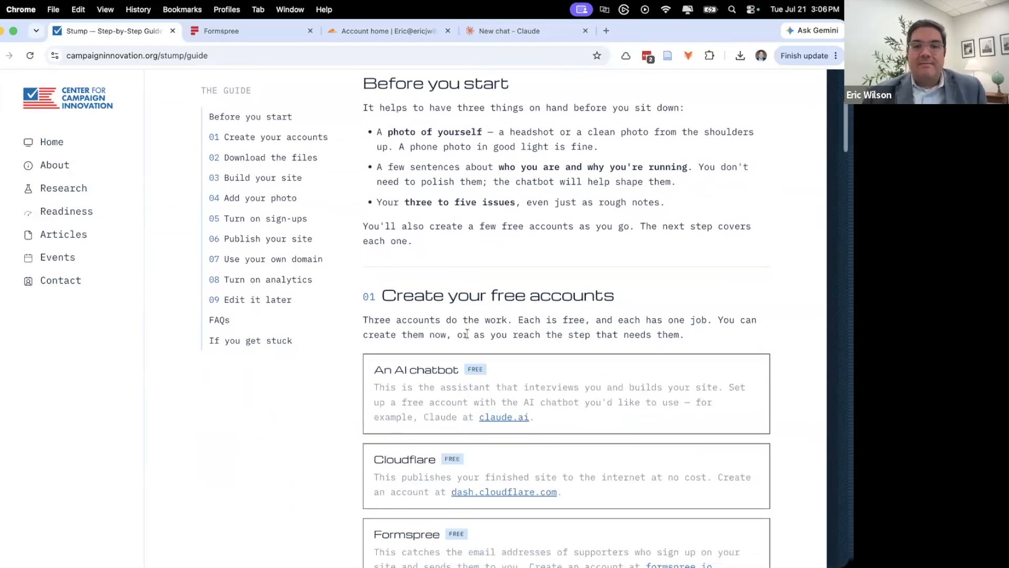
{"action": "scroll", "coordinate": [387, 355], "scroll_direction": "down", "scroll_amount": 2}
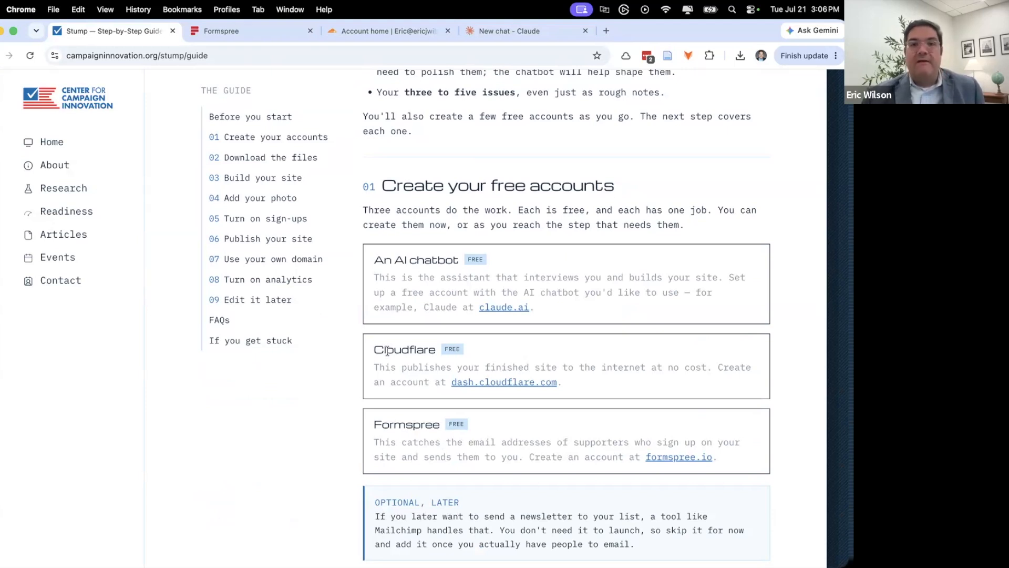
{"action": "scroll", "coordinate": [526, 291], "scroll_direction": "down", "scroll_amount": 5}
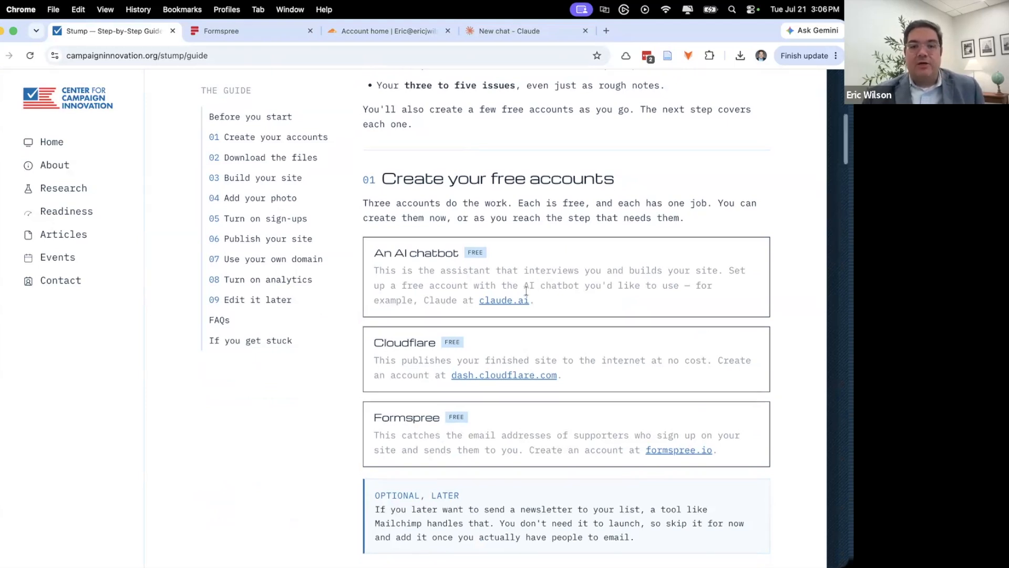
{"action": "scroll", "coordinate": [526, 291], "scroll_direction": "down", "scroll_amount": 2}
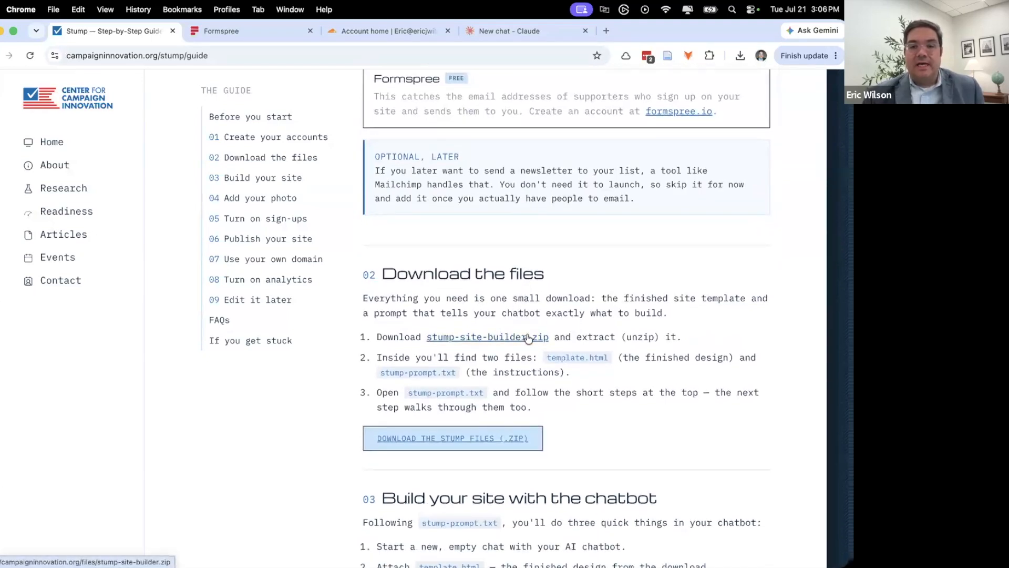
- Download the Stump files zip and scroll on toward the Build your site section
{"action": "left_click", "coordinate": [454, 443]}
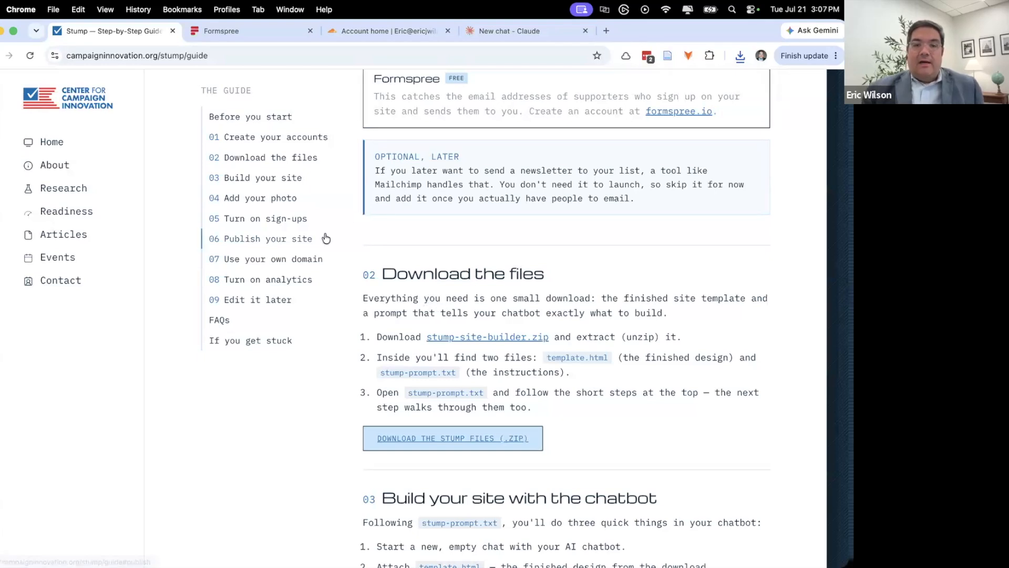
{"action": "scroll", "coordinate": [368, 232], "scroll_direction": "down", "scroll_amount": 5}
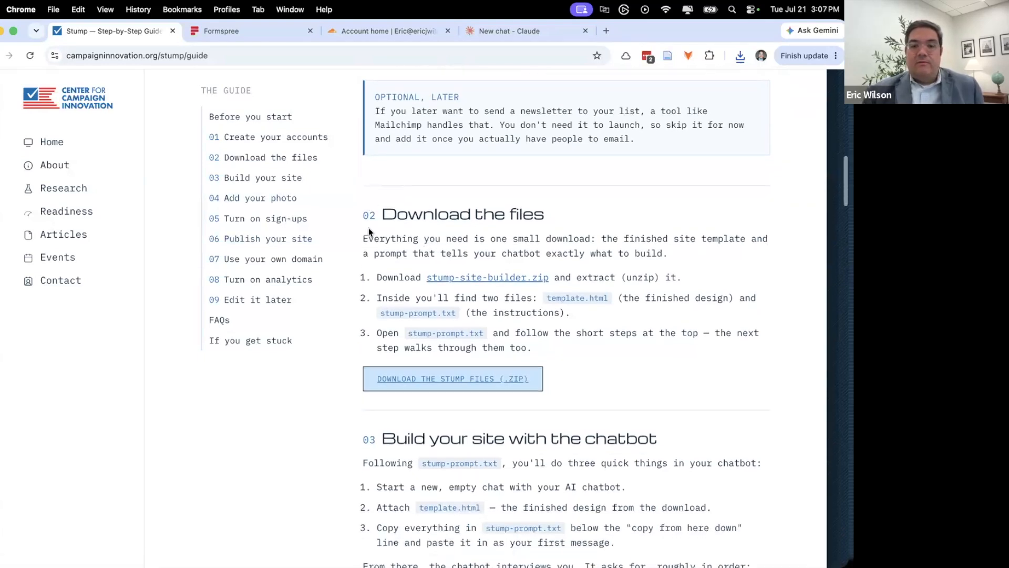
{"action": "scroll", "coordinate": [368, 229], "scroll_direction": "down", "scroll_amount": 4}
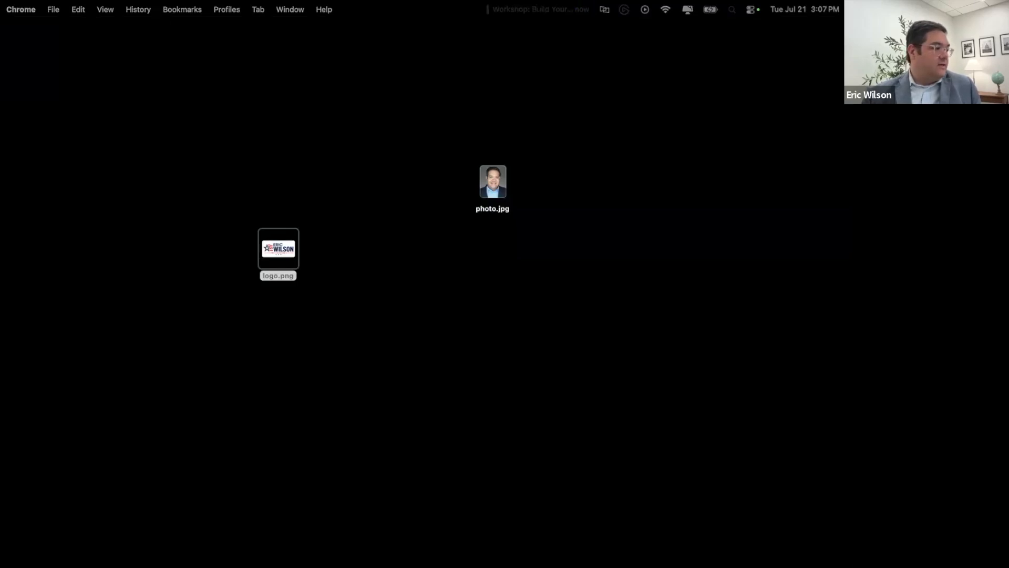
- Unzip stump-site-builder on the desktop and open the extracted stump-site-builder (1) folder
{"action": "left_click_drag", "start_coordinate": [226, 368], "coordinate": [487, 358]}
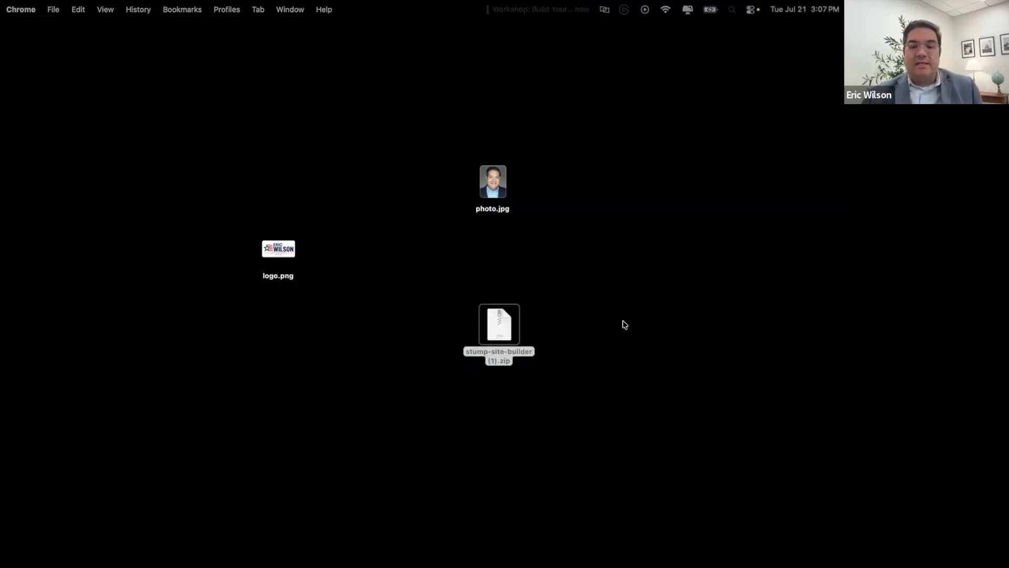
{"action": "left_click", "coordinate": [610, 316]}
{"action": "left_click", "coordinate": [508, 333]}
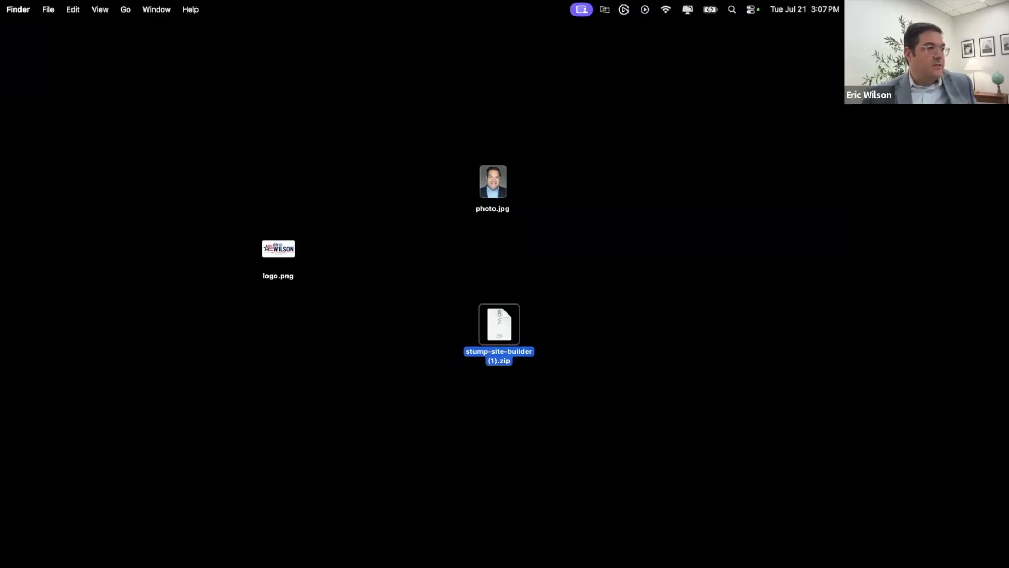
{"action": "double_click", "coordinate": [493, 327]}
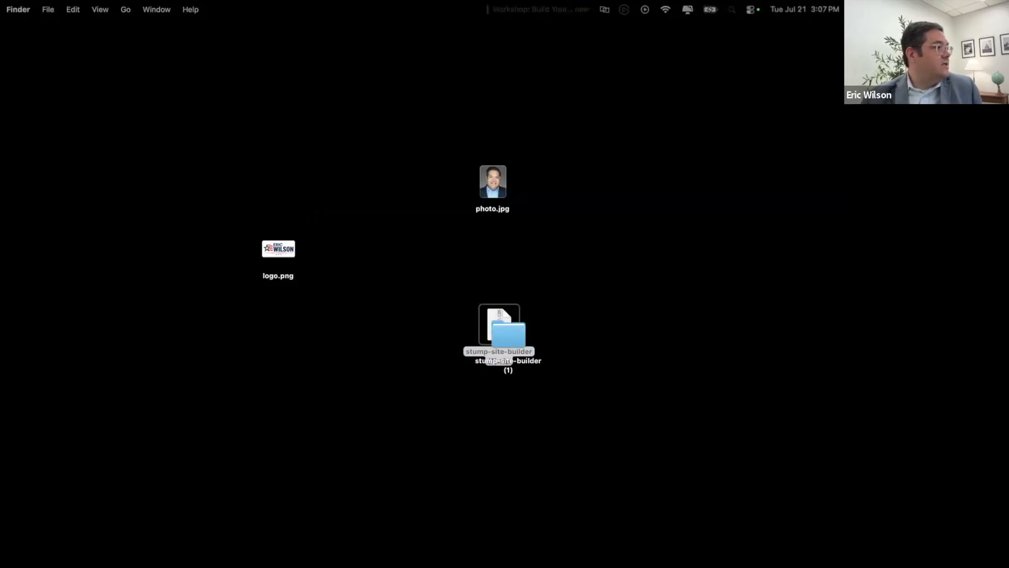
{"action": "left_click_drag", "start_coordinate": [497, 335], "coordinate": [363, 209]}
{"action": "double_click", "coordinate": [364, 210]}
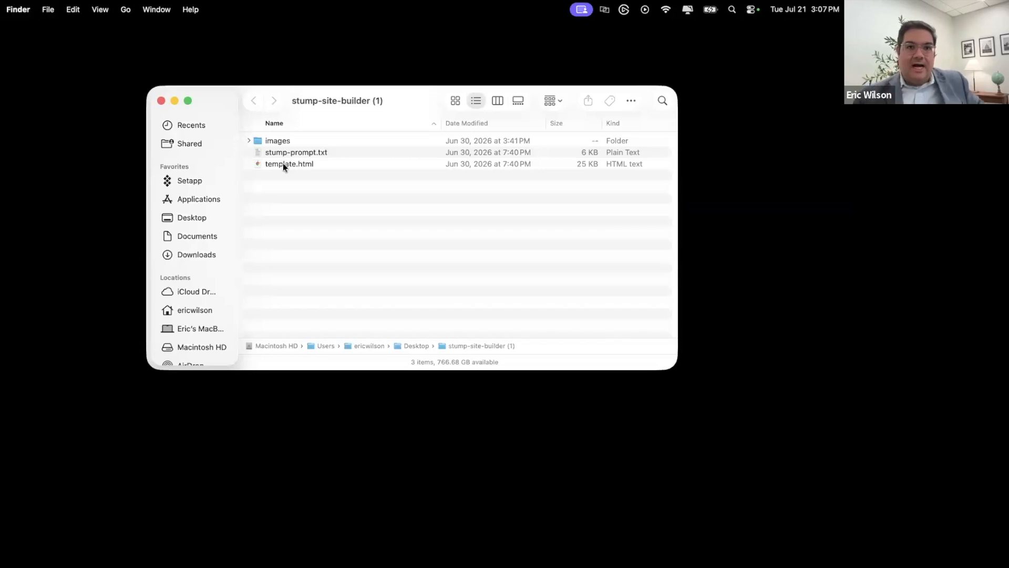
- Open stump-prompt.txt in TextEdit and enlarge its window to show more text
{"action": "double_click", "coordinate": [296, 151]}
{"action": "left_click_drag", "start_coordinate": [222, 57], "coordinate": [305, 50]}
{"action": "left_click_drag", "start_coordinate": [515, 277], "coordinate": [572, 477]}
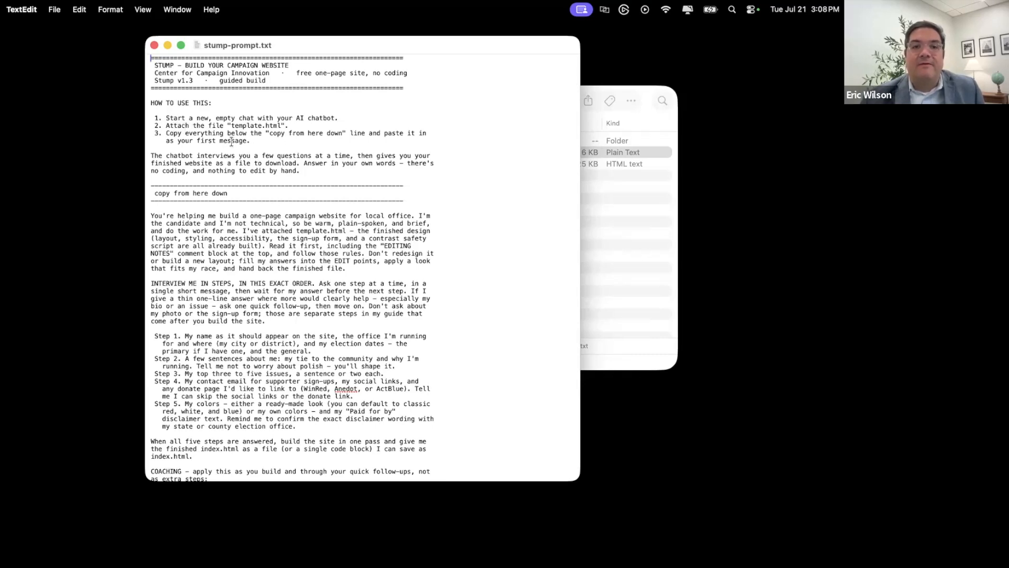
- Copy the prompt from "You're helping me" to the end and bring the other windows back
{"action": "scroll", "coordinate": [232, 139], "scroll_direction": "down", "scroll_amount": 2}
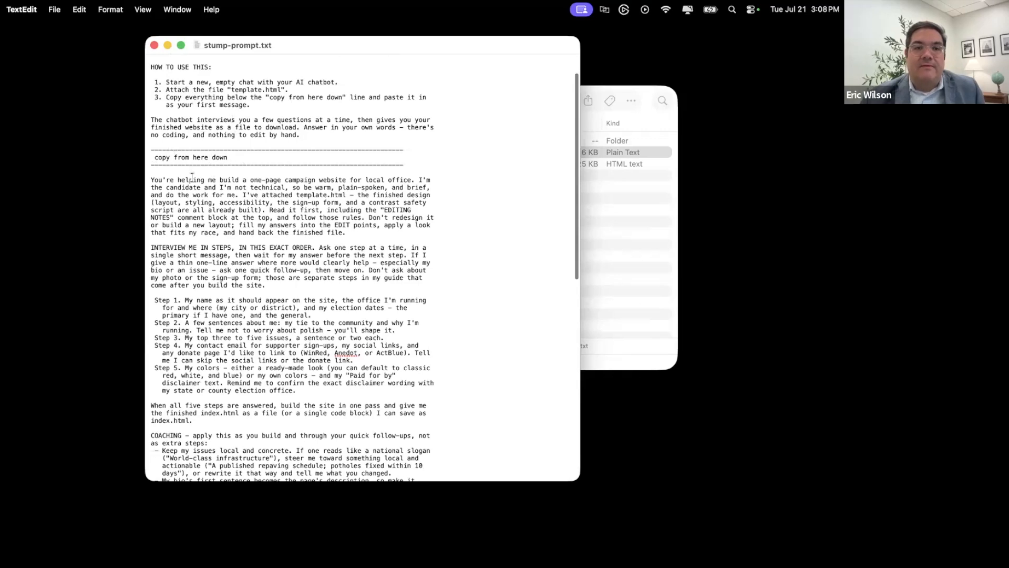
{"action": "left_click_drag", "start_coordinate": [180, 188], "coordinate": [352, 467]}
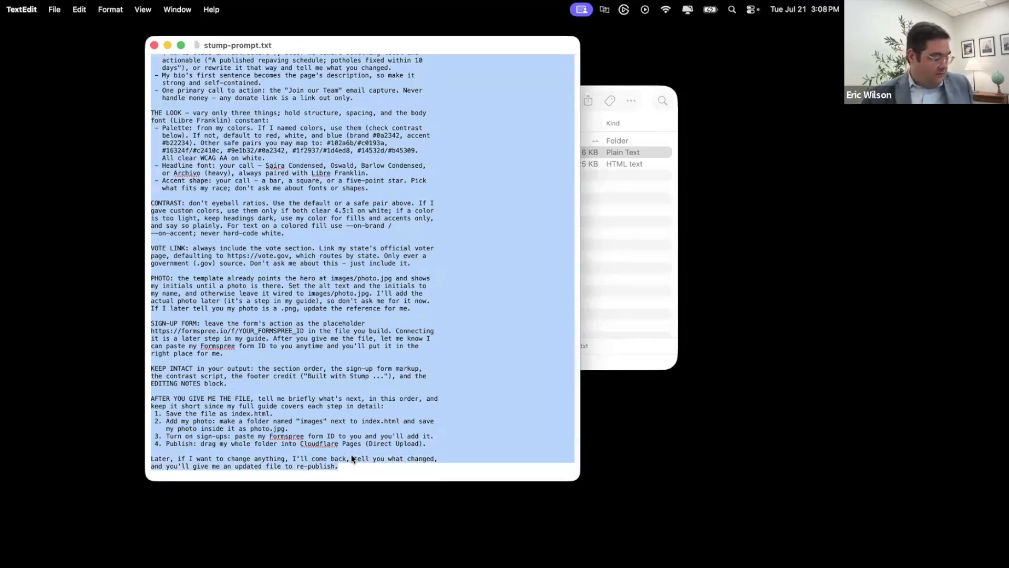
{"action": "left_click", "coordinate": [128, 336]}
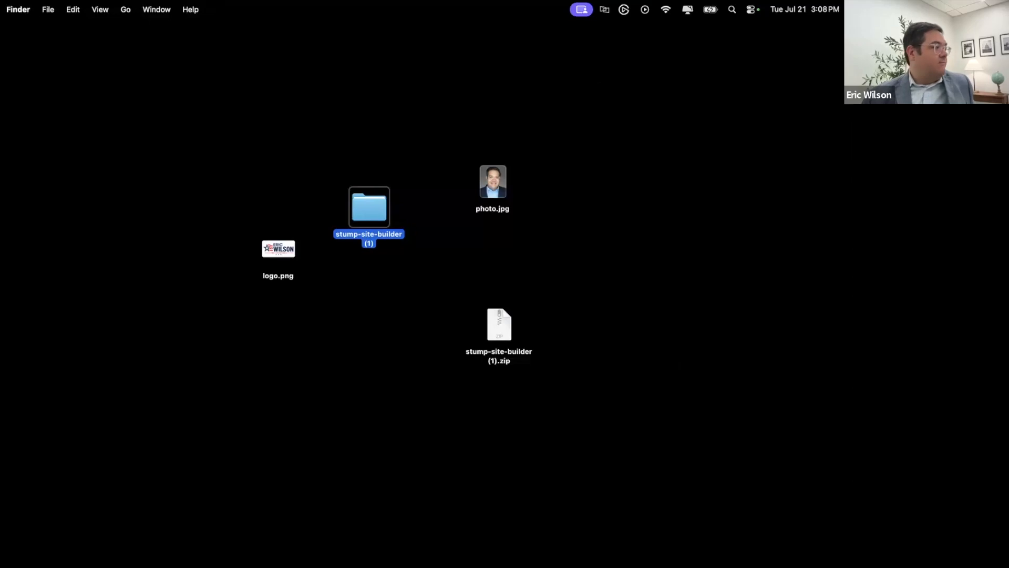
{"action": "left_click", "coordinate": [497, 306]}
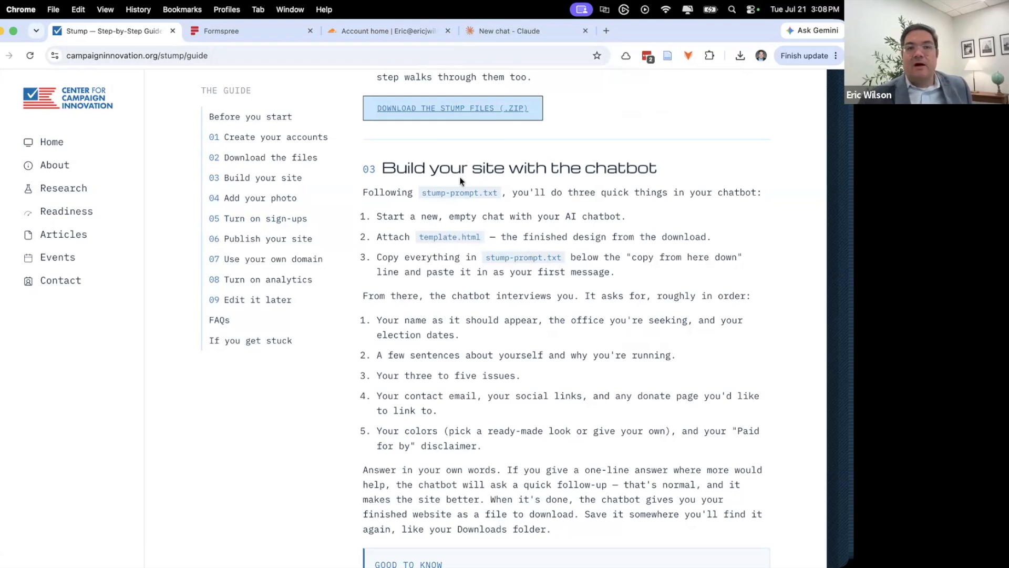
- Paste the prompt into a new Claude chat, attach template.html, and send it
{"action": "left_click", "coordinate": [528, 32]}
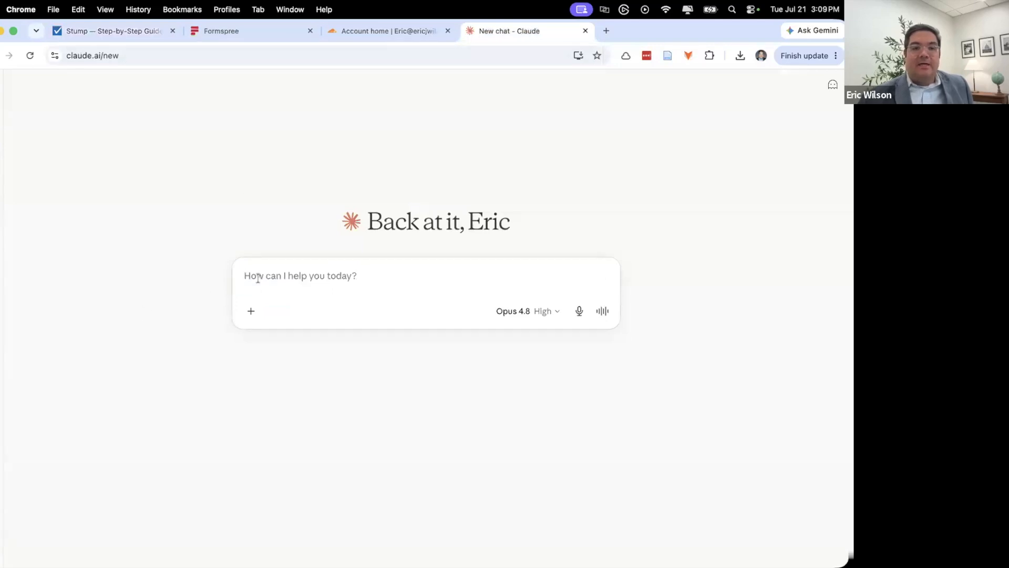
{"action": "key", "text": "super+v"}
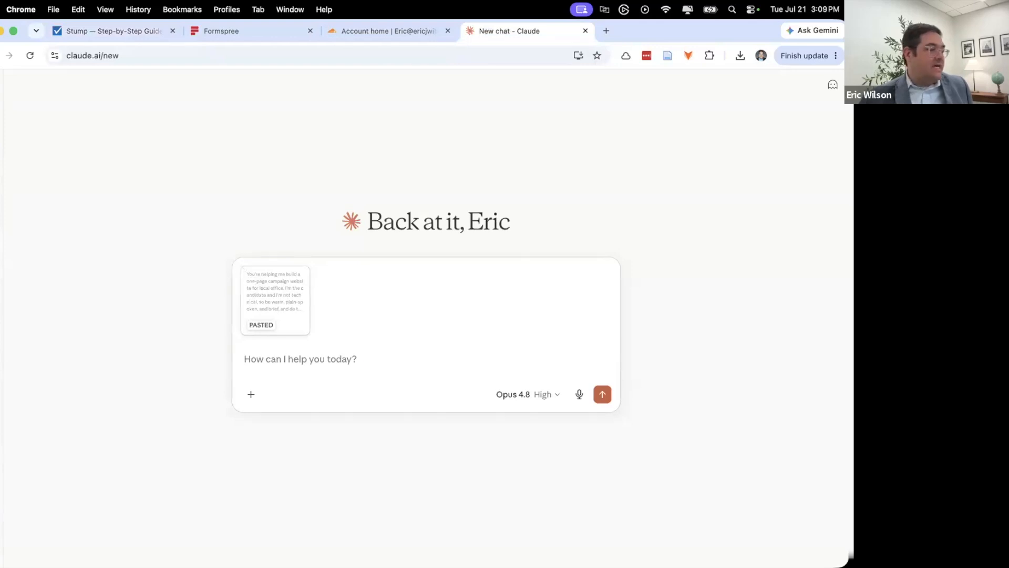
{"action": "key", "text": "super+Tab"}
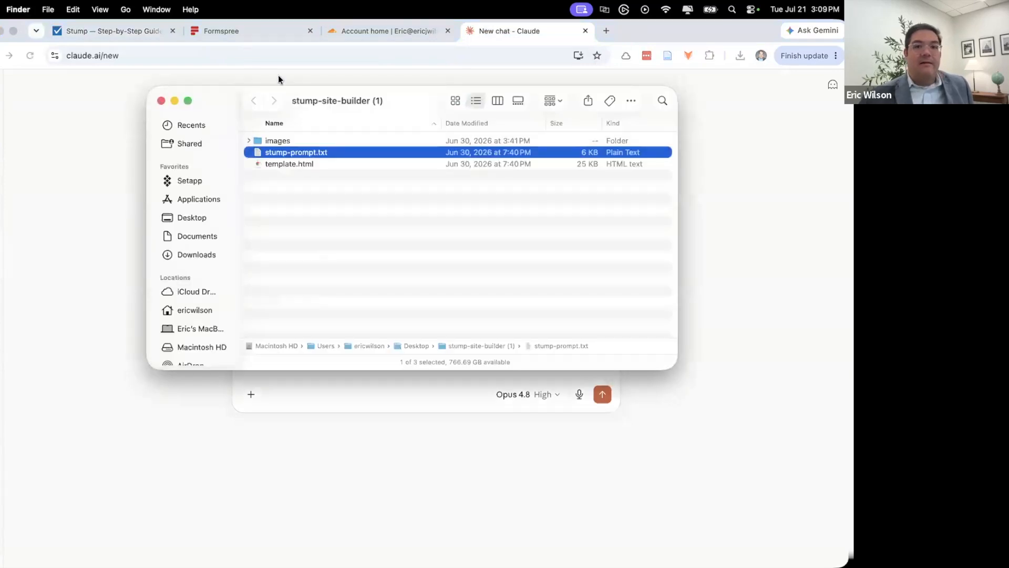
{"action": "left_click", "coordinate": [288, 165]}
{"action": "left_click_drag", "start_coordinate": [237, 99], "coordinate": [447, 94]}
{"action": "left_click_drag", "start_coordinate": [483, 162], "coordinate": [306, 303]}
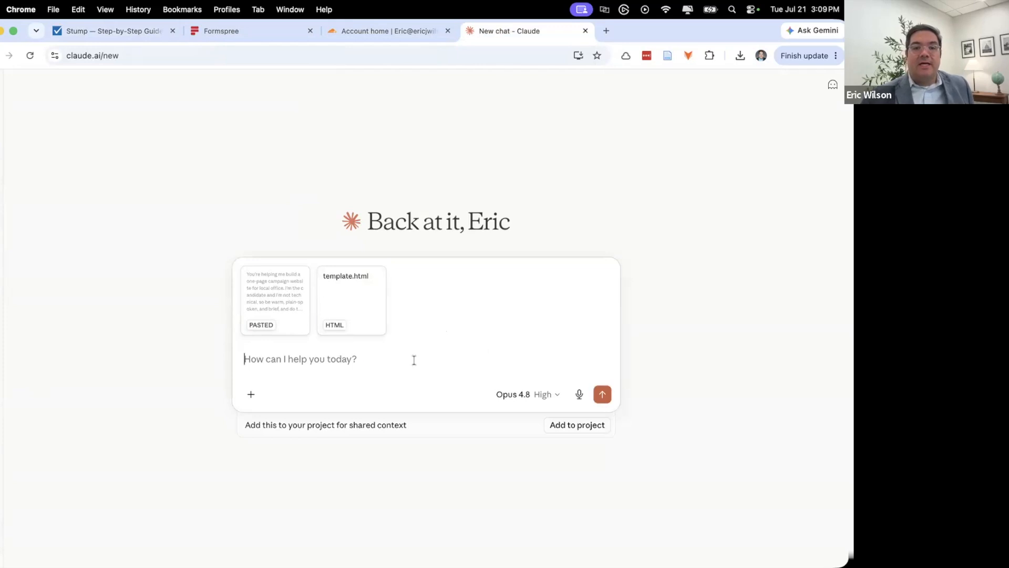
{"action": "left_click", "coordinate": [604, 394]}
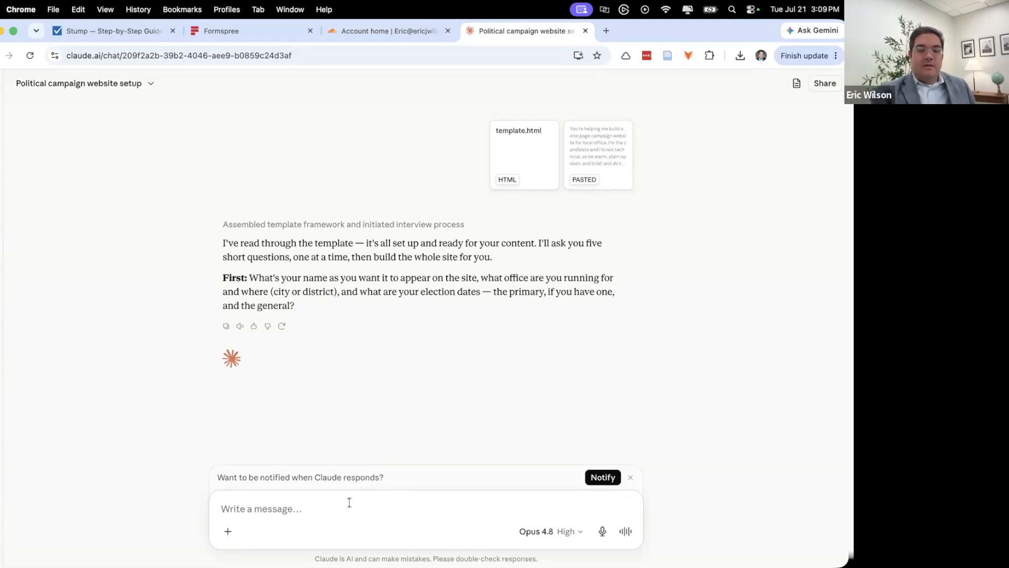
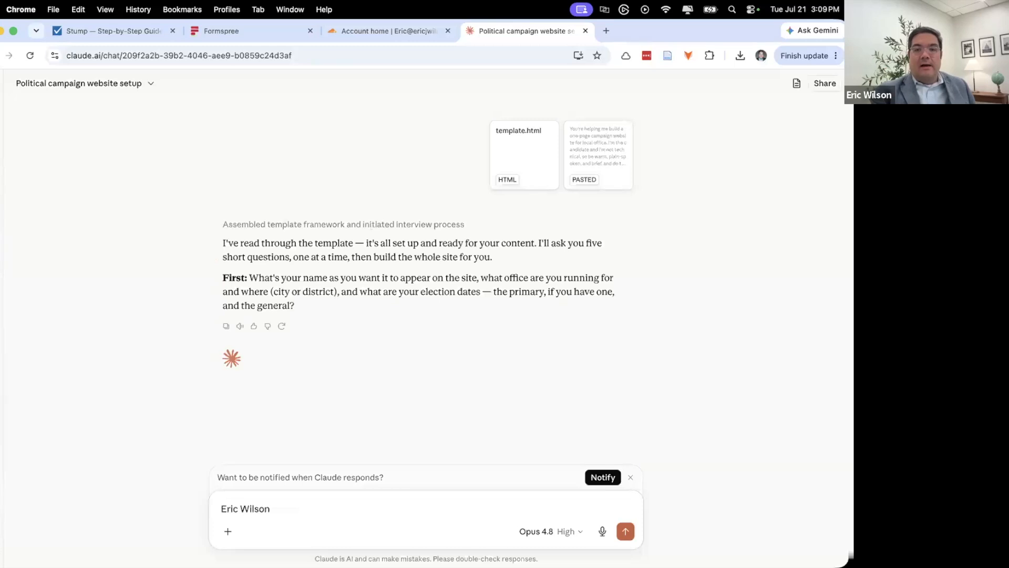
- Send the candidate's name, Congress in Virginia's 8th District, and the August 4 and November 3, 2026 dates
{"action": "type", "text": ", Congress in Vir"}
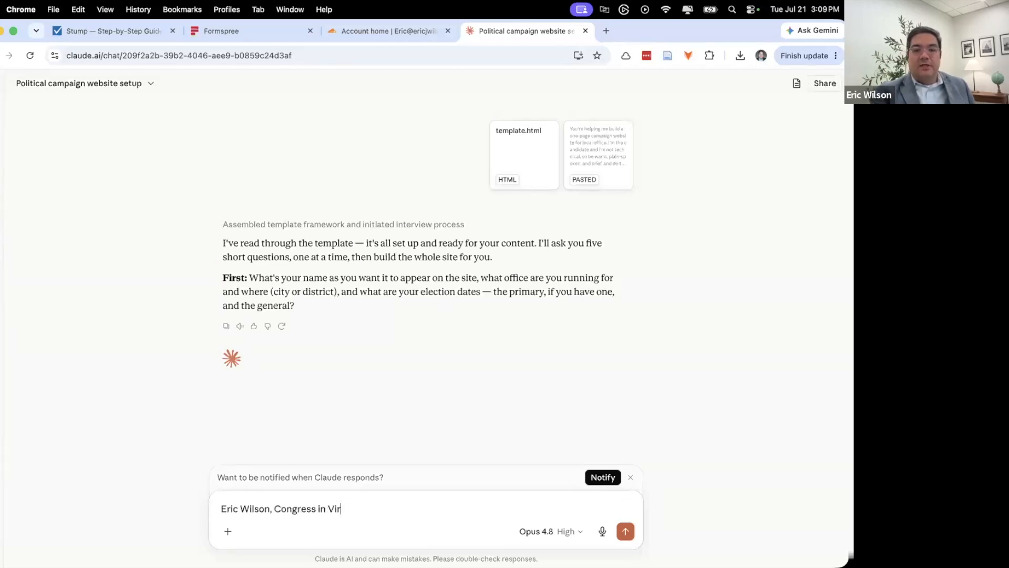
{"action": "type", "text": "ginia's 8th Distri"}
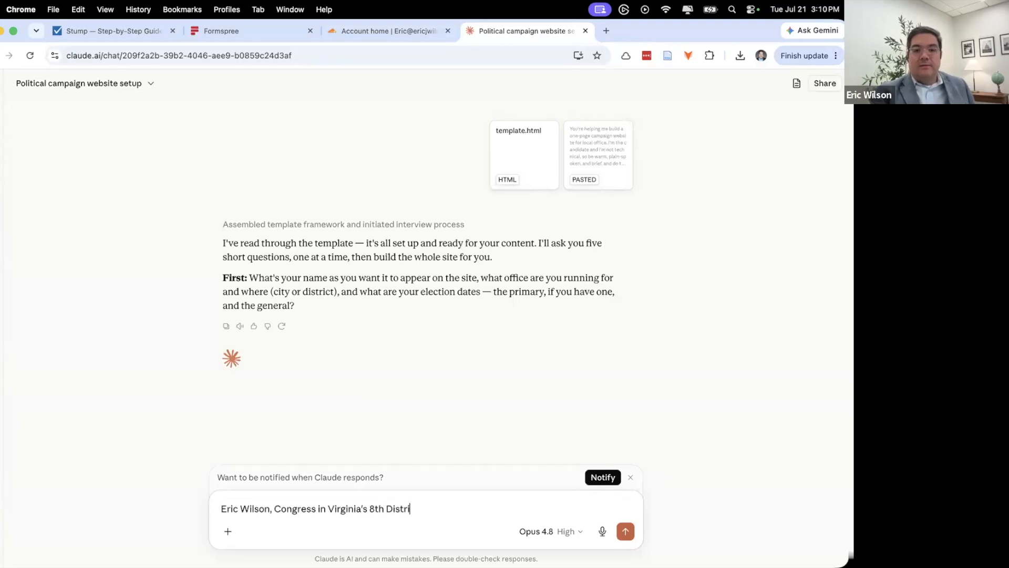
{"action": "type", "text": "ct. Primary is August 4, "}
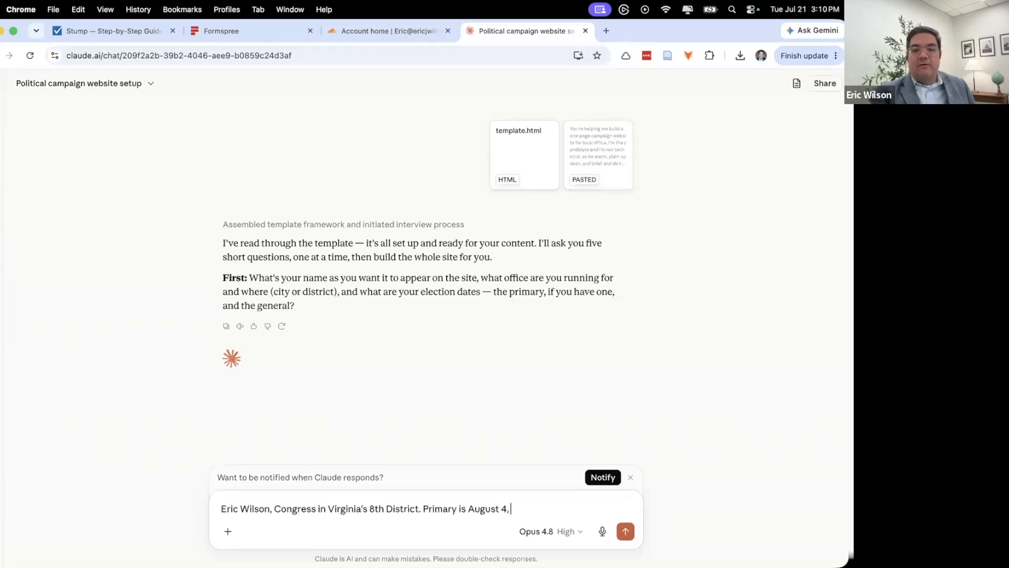
{"action": "type", "text": "2026 and General Elec"}
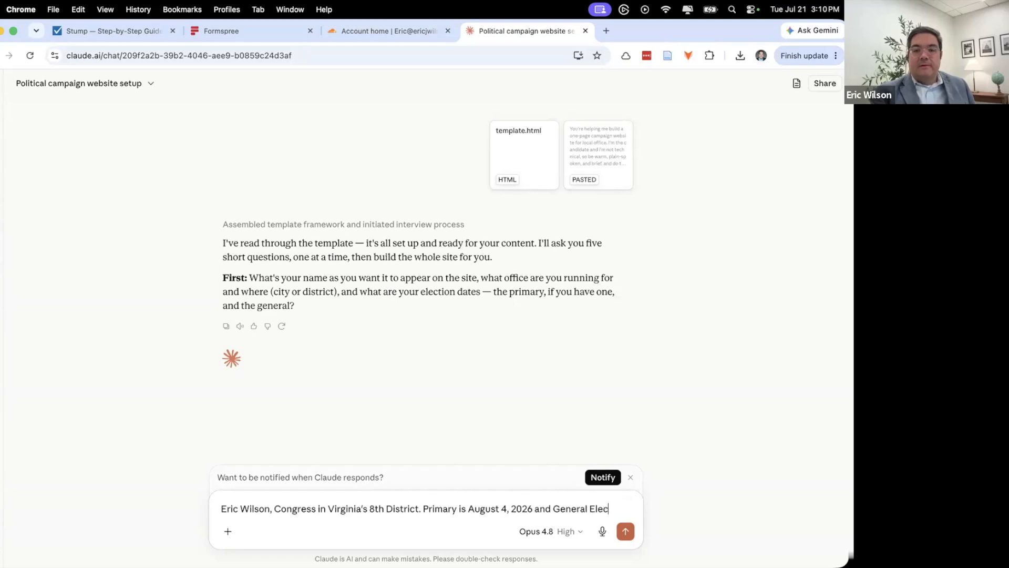
{"action": "type", "text": "tion is November 3, 2026"}
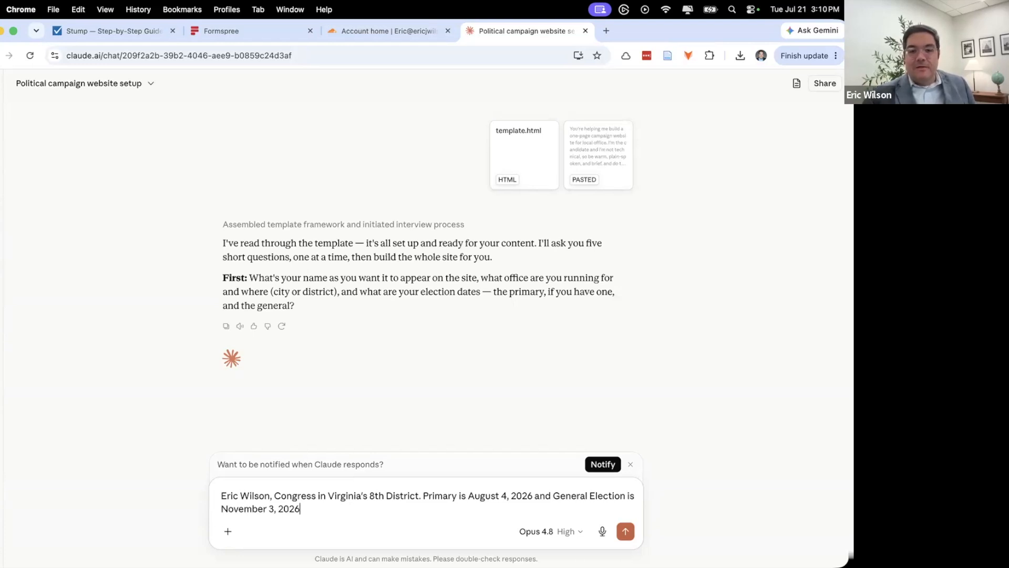
{"action": "key", "text": "Return"}
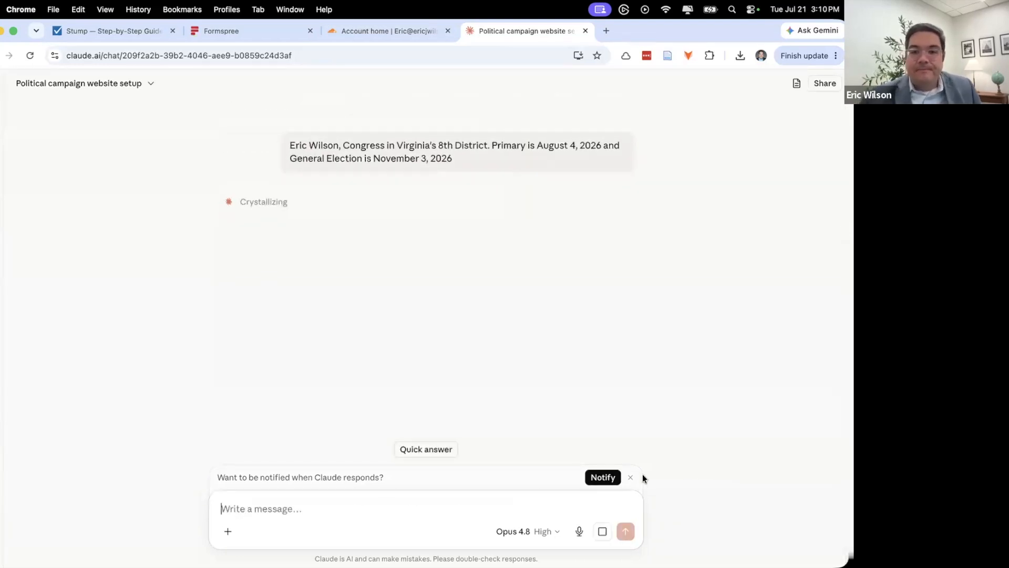
{"action": "left_click", "coordinate": [631, 477]}
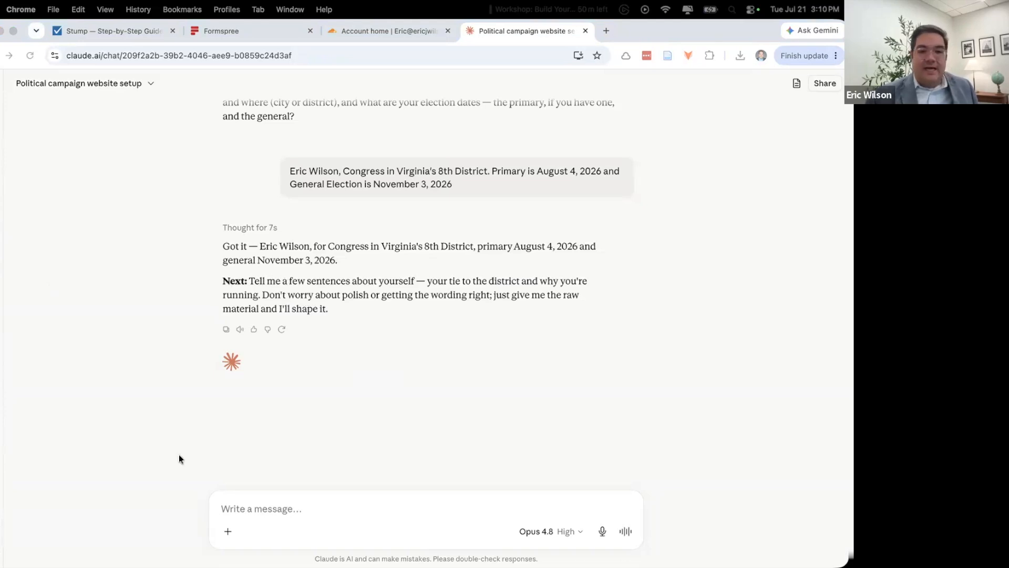
- Paste and send the candidate's three-paragraph bio
{"action": "left_click", "coordinate": [287, 509]}
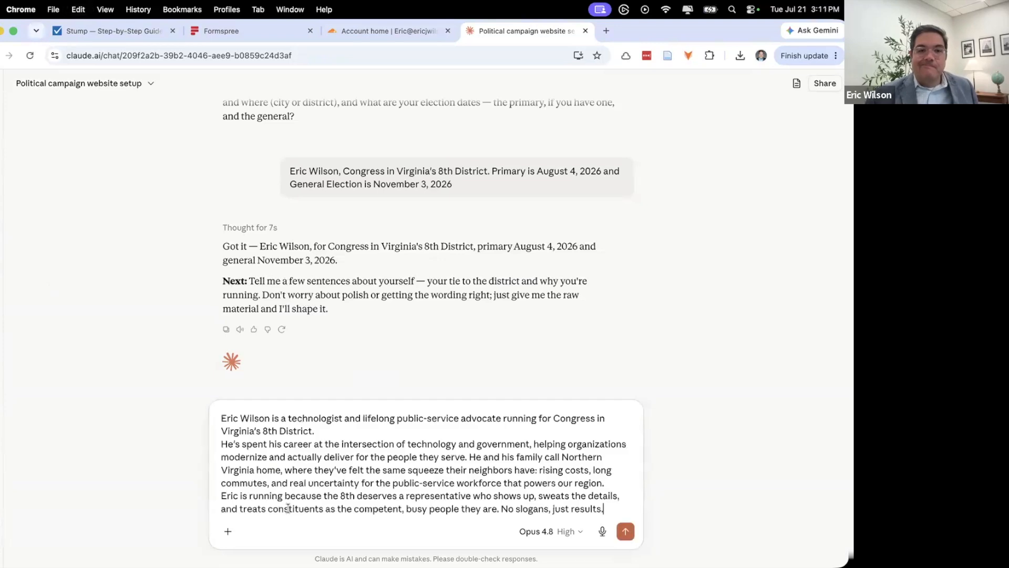
{"action": "key", "text": "Return"}
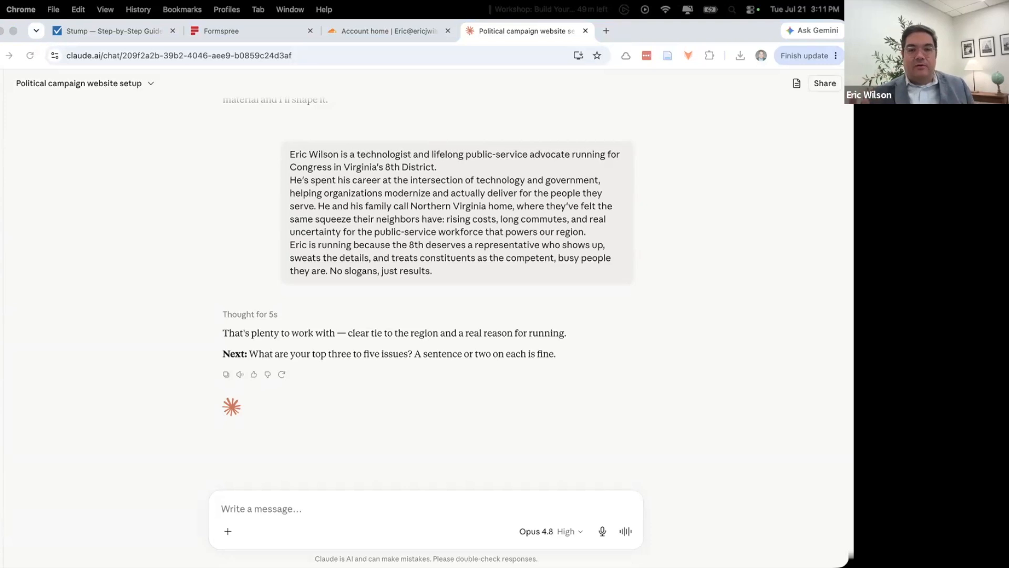
{"action": "left_click", "coordinate": [288, 514]}
- Paste and send the drafted campaign issue statements
{"action": "key", "text": "super+v"}
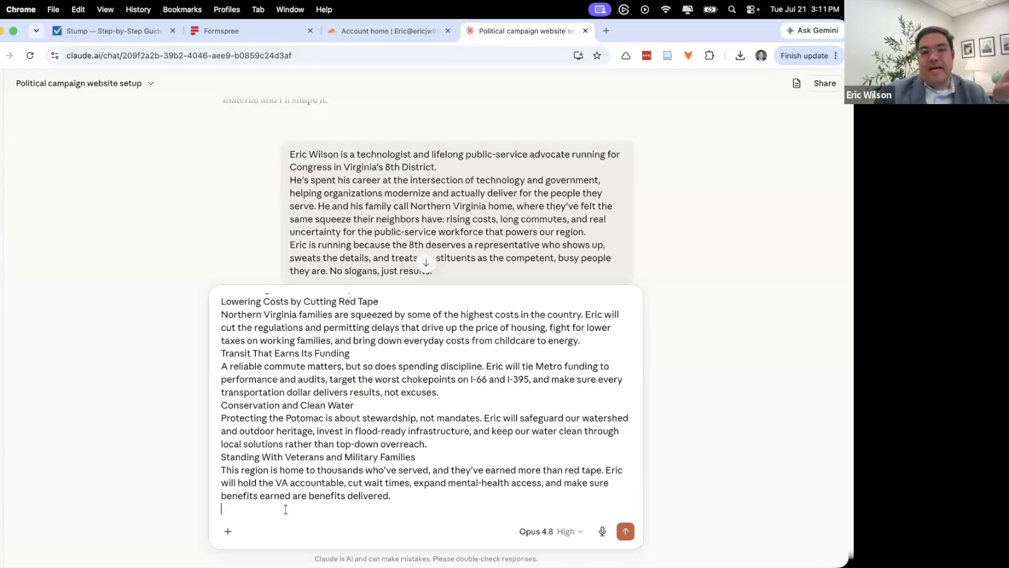
{"action": "key", "text": "Return"}
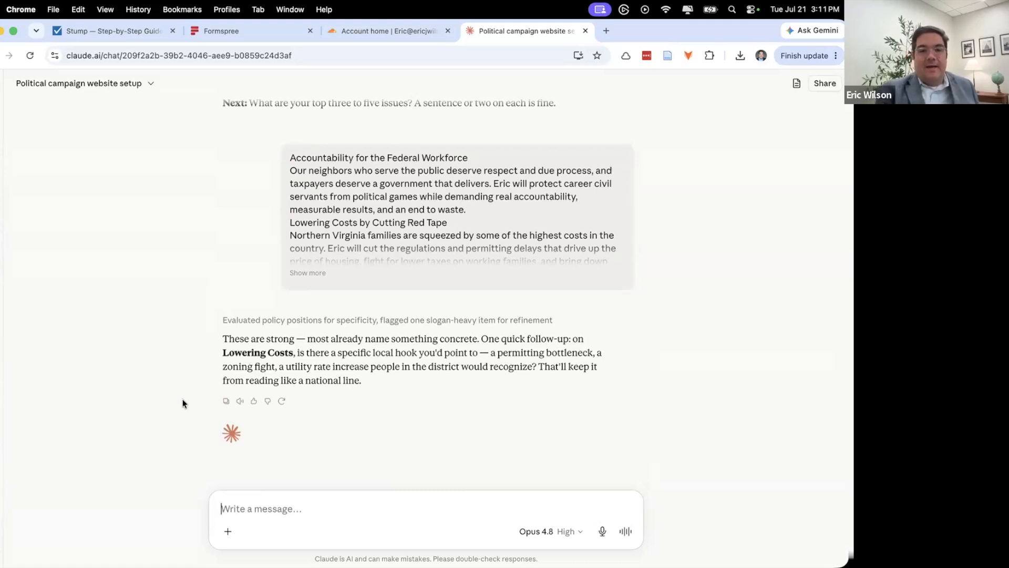
- Reply 'No, leave it as is for now' to keep the Lowering Costs issue unchanged
{"action": "type", "text": "No, leav"}
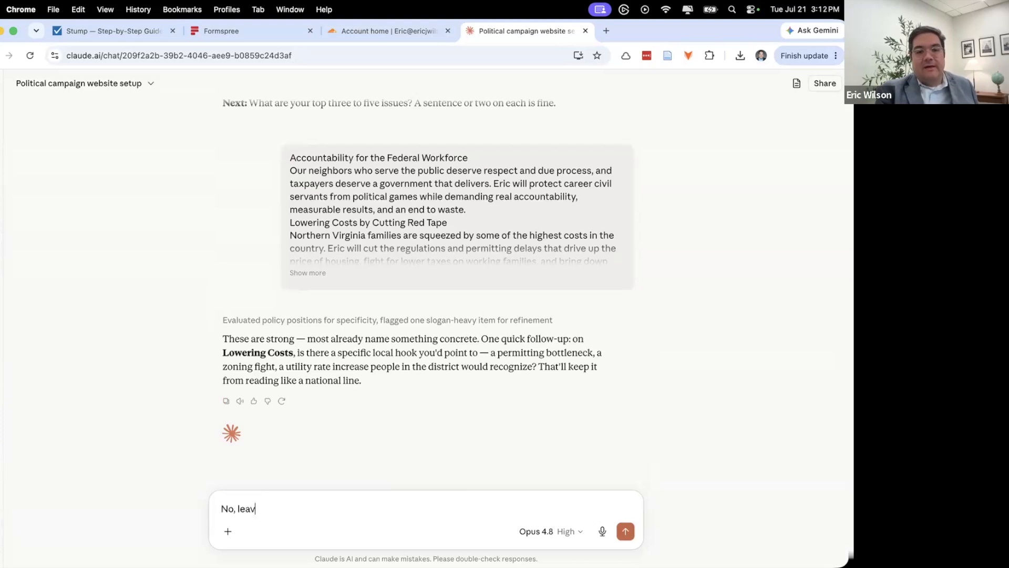
{"action": "type", "text": "e it as is "}
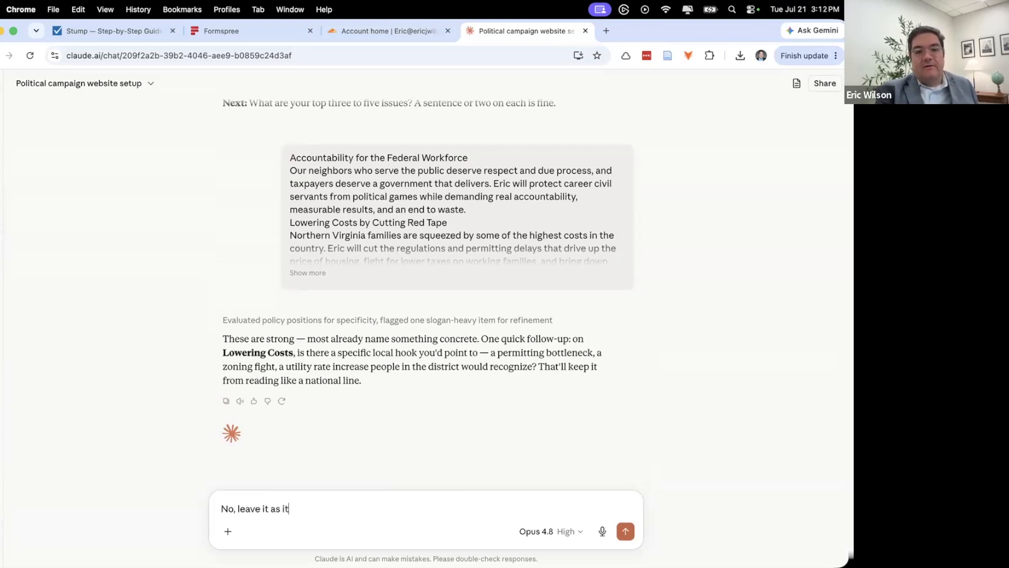
{"action": "type", "text": "for now"}
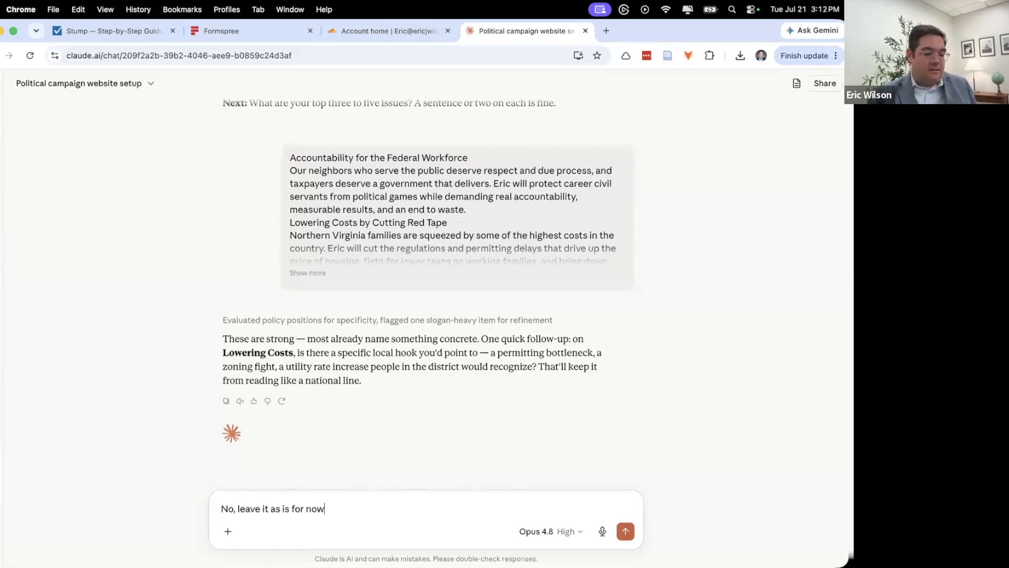
{"action": "key", "text": "Return"}
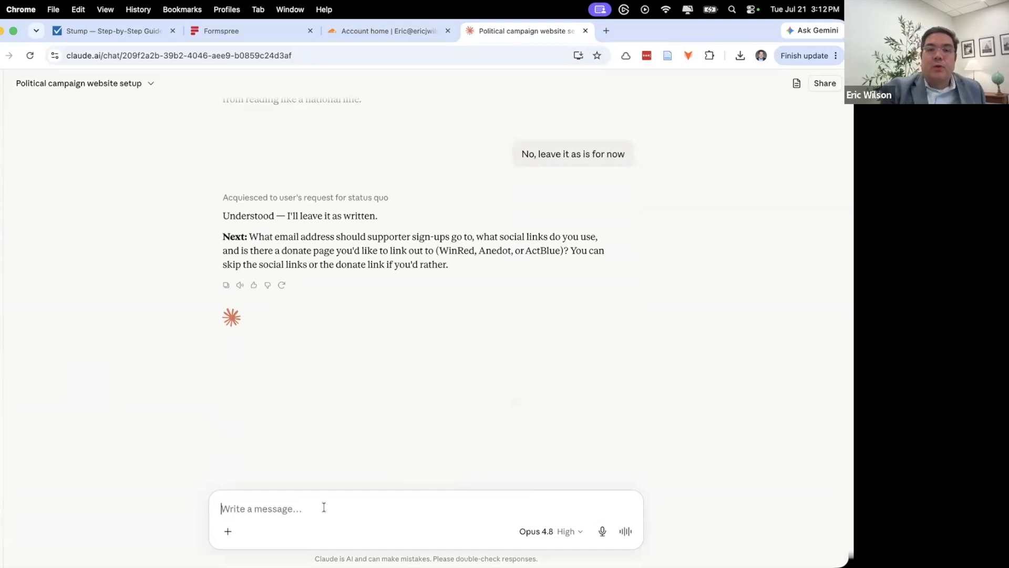
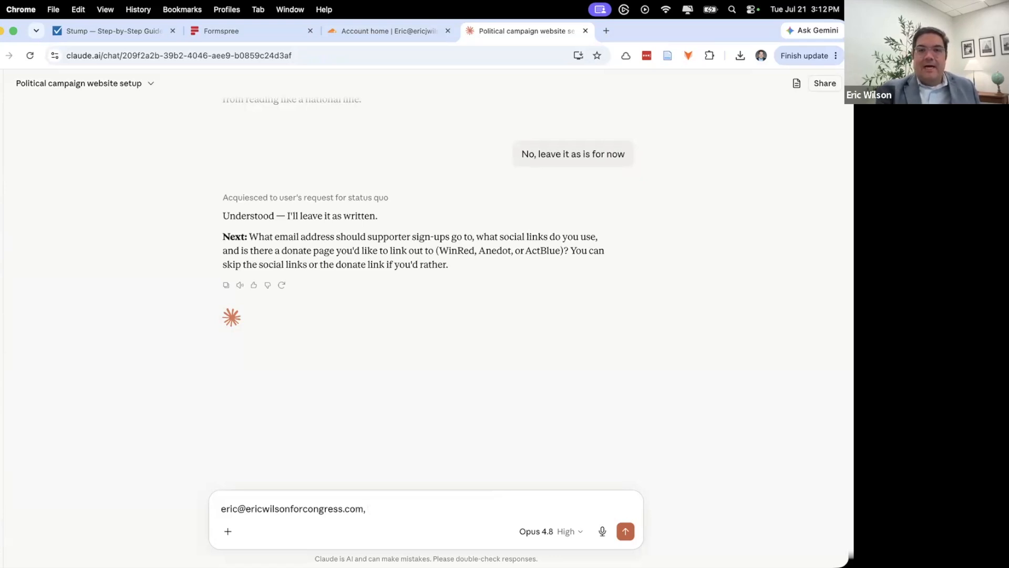
- Send the campaign sign-up email, X profile link and WinRed donate link on separate lines
{"action": "key", "text": "shift+Return"}
{"action": "type", "text": "https:"}
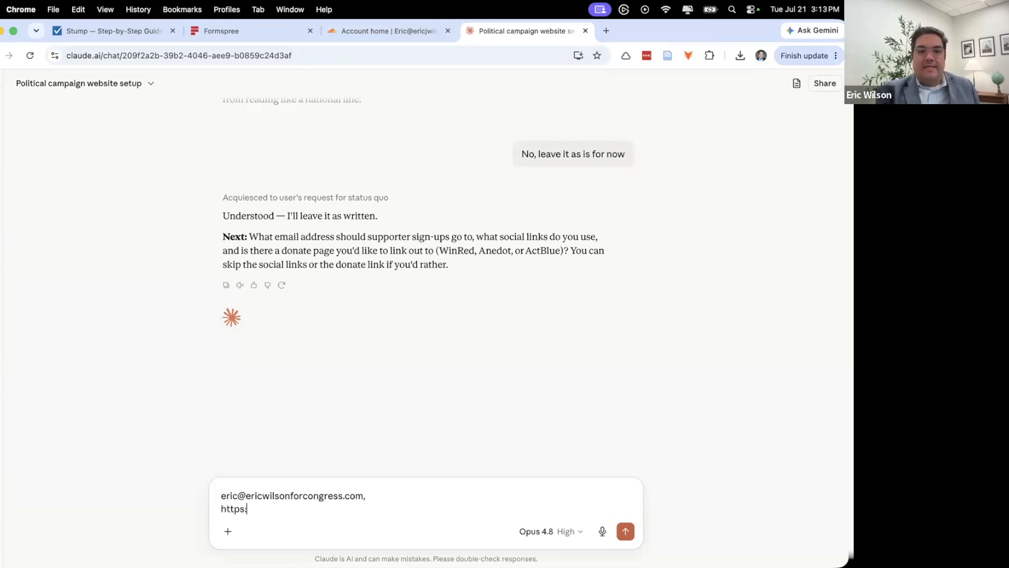
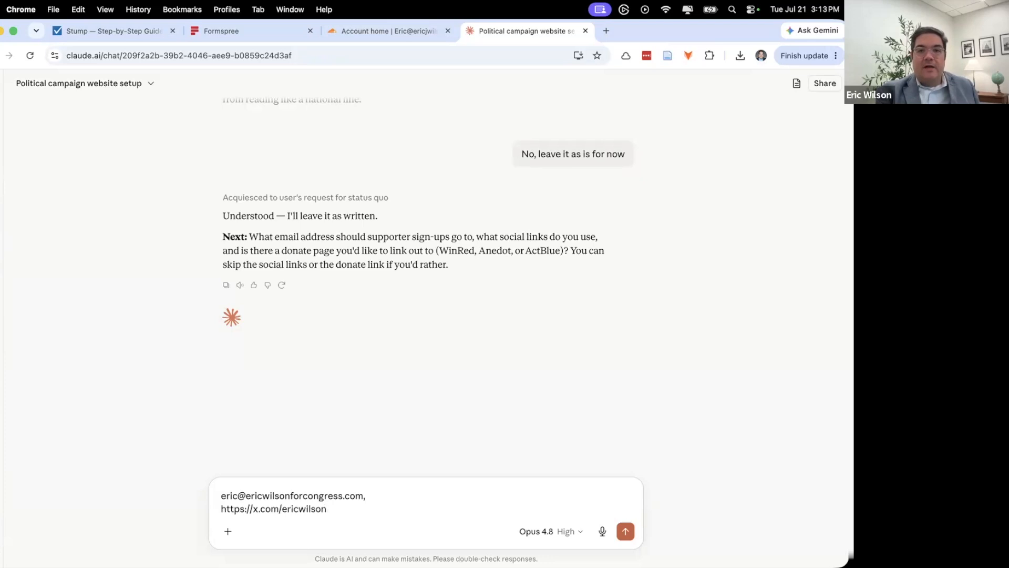
{"action": "key", "text": "shift+Return"}
{"action": "type", "text": "http"}
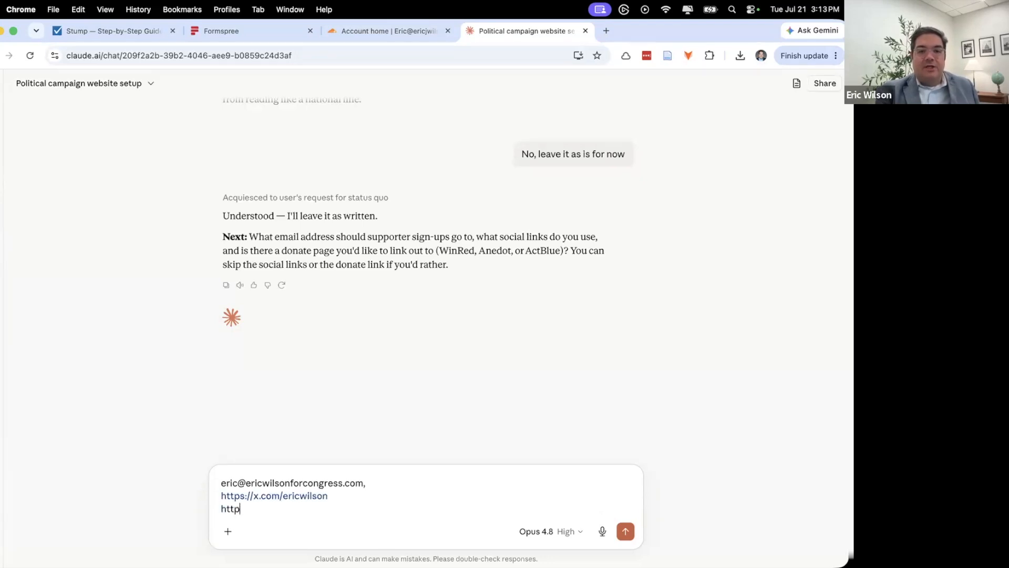
{"action": "type", "text": "s://secu"}
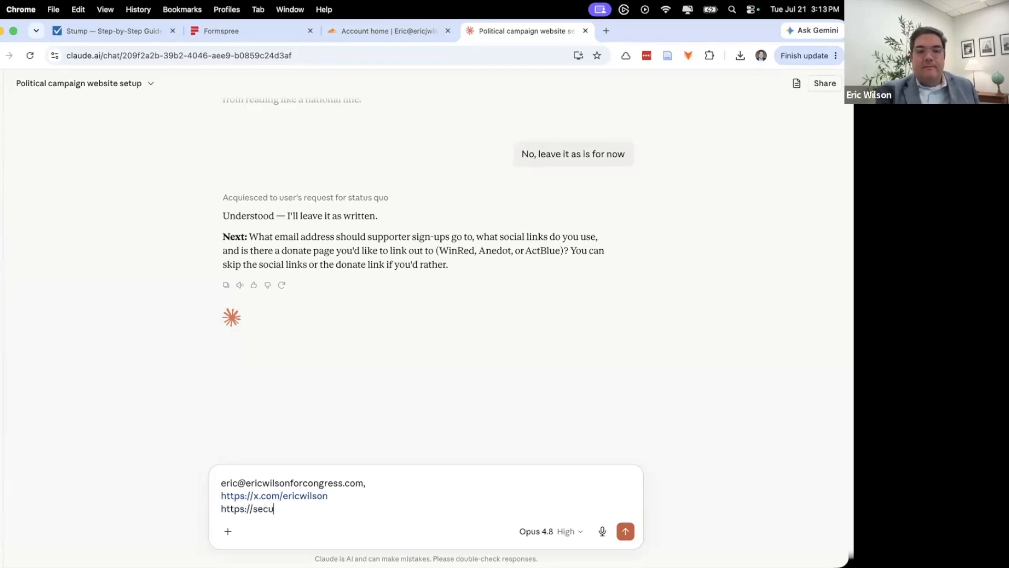
{"action": "type", "text": "re.winred.com/nrcc"}
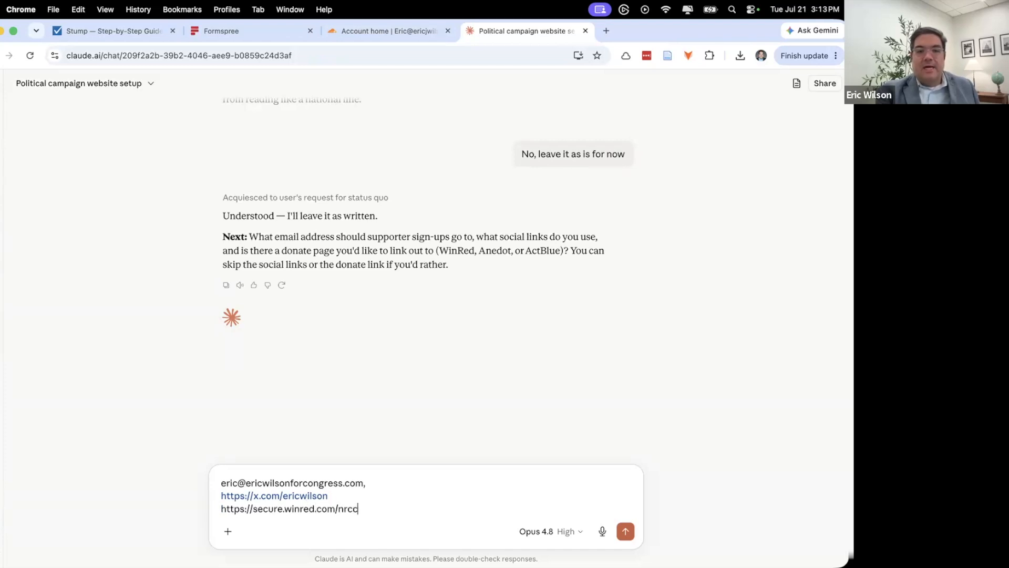
{"action": "key", "text": "Return"}
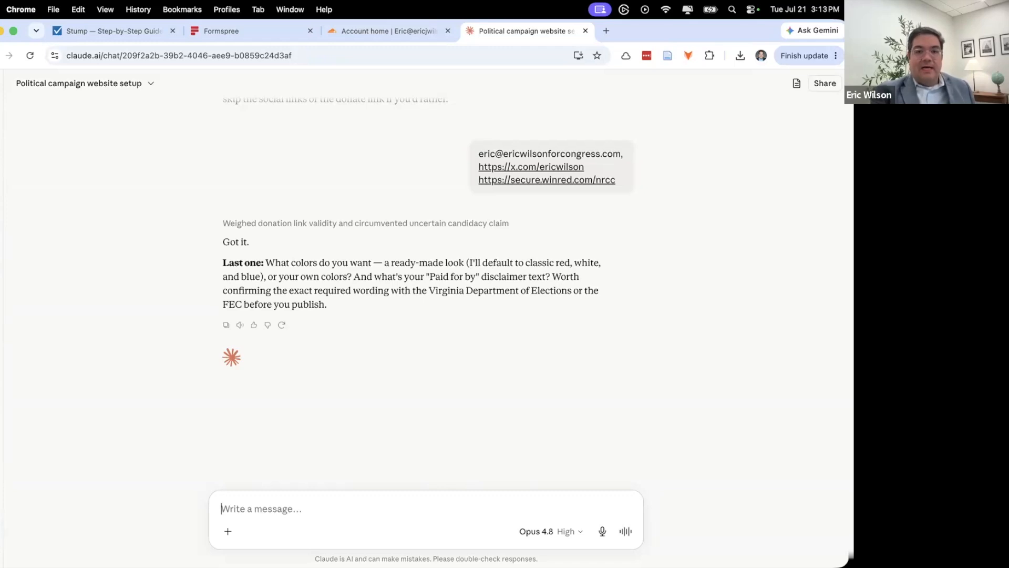
- Answer with 'let's do red, white and blue' plus the campaign's 'Paid for by' disclaimer line
{"action": "type", "text": "le"}
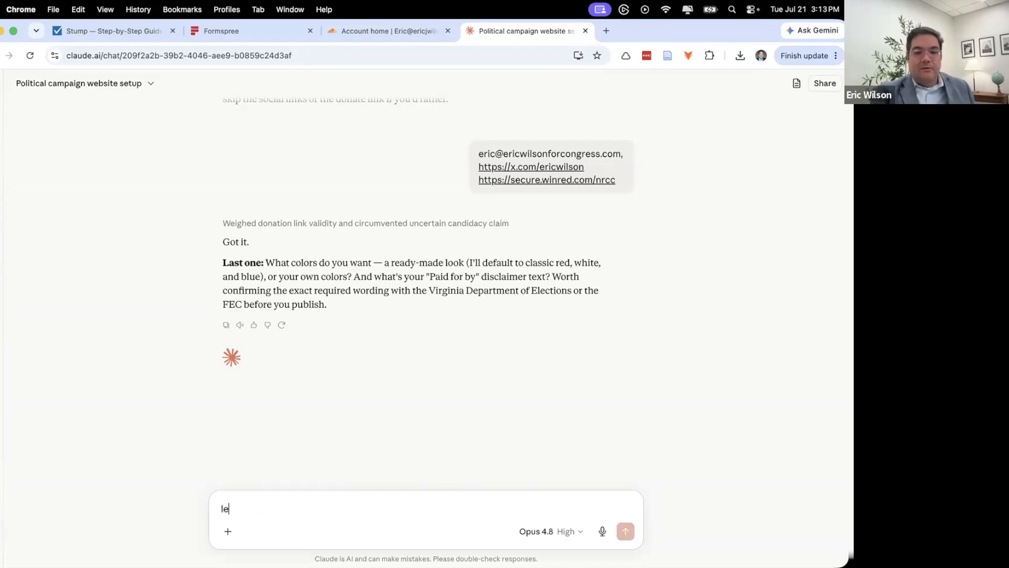
{"action": "type", "text": "t's do red, white and blue"}
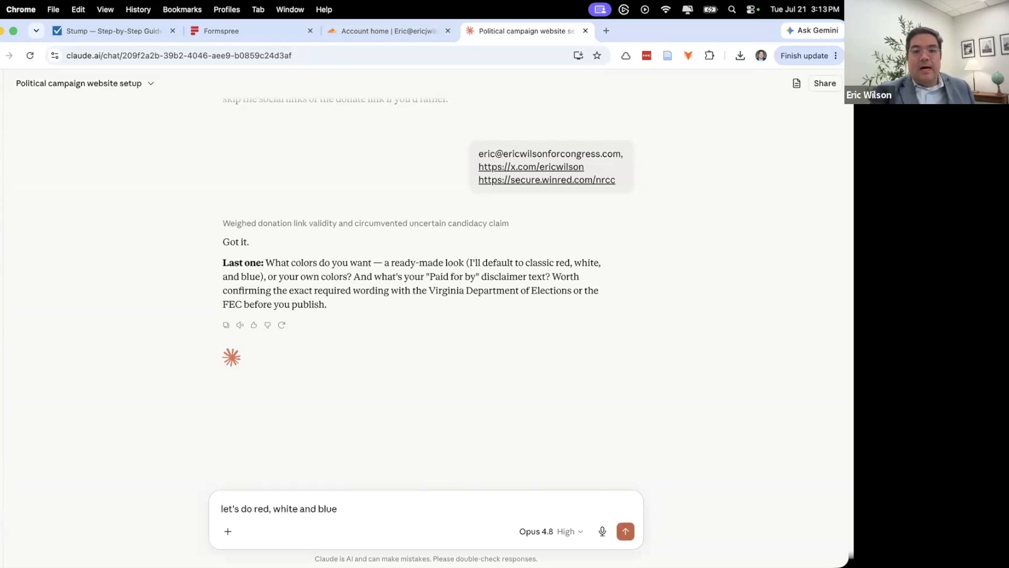
{"action": "key", "text": "shift+Return"}
{"action": "type", "text": "Paid f"}
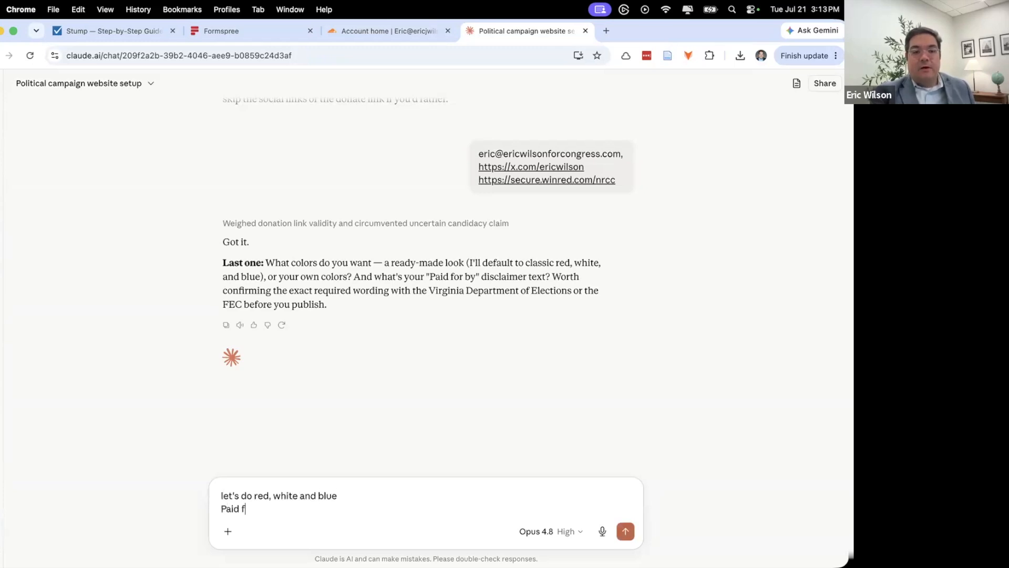
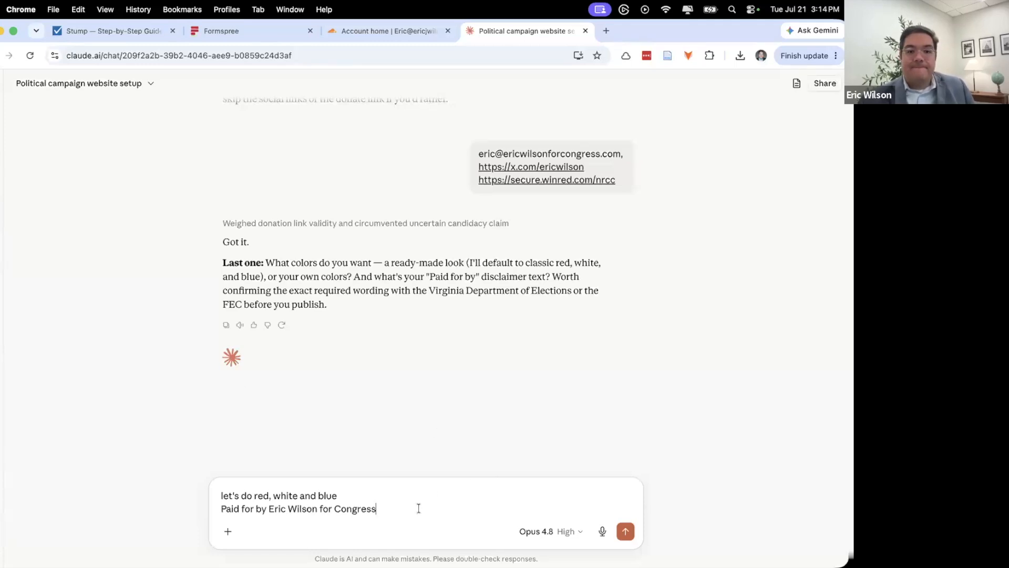
{"action": "key", "text": "Return"}
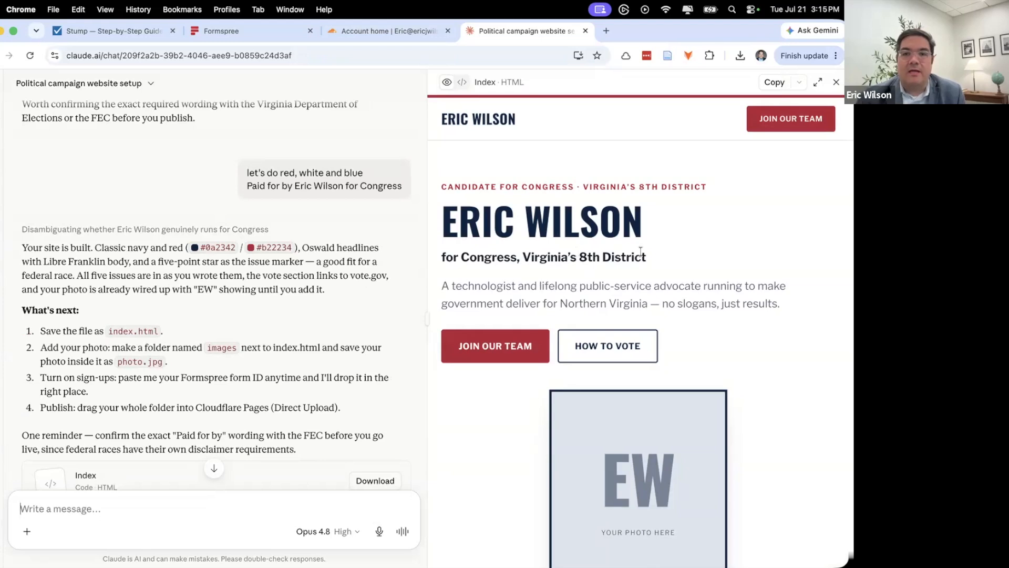
{"action": "scroll", "coordinate": [643, 254], "scroll_direction": "down", "scroll_amount": 15}
{"action": "scroll", "coordinate": [643, 254], "scroll_direction": "down", "scroll_amount": 10}
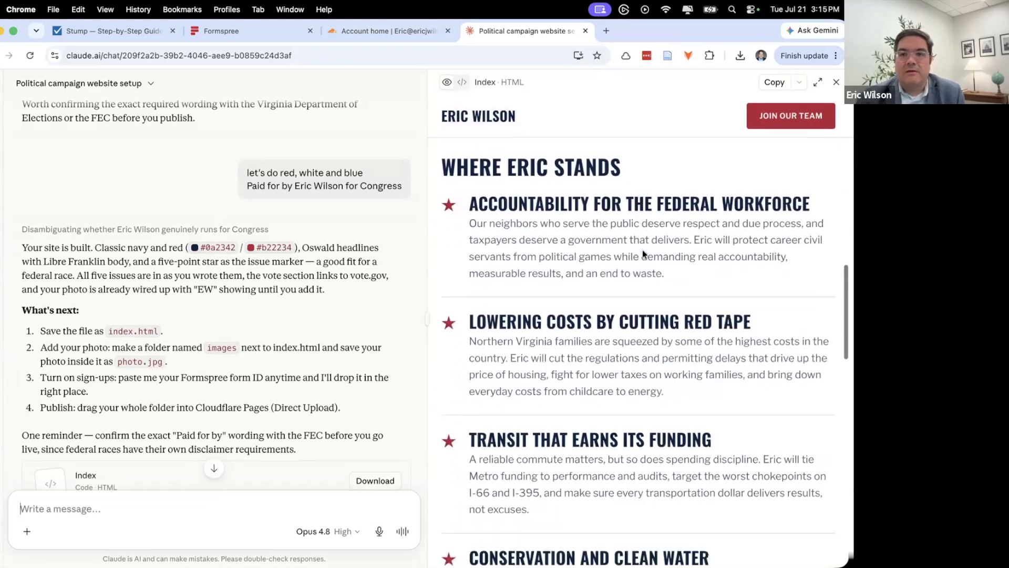
{"action": "scroll", "coordinate": [605, 249], "scroll_direction": "up", "scroll_amount": 2}
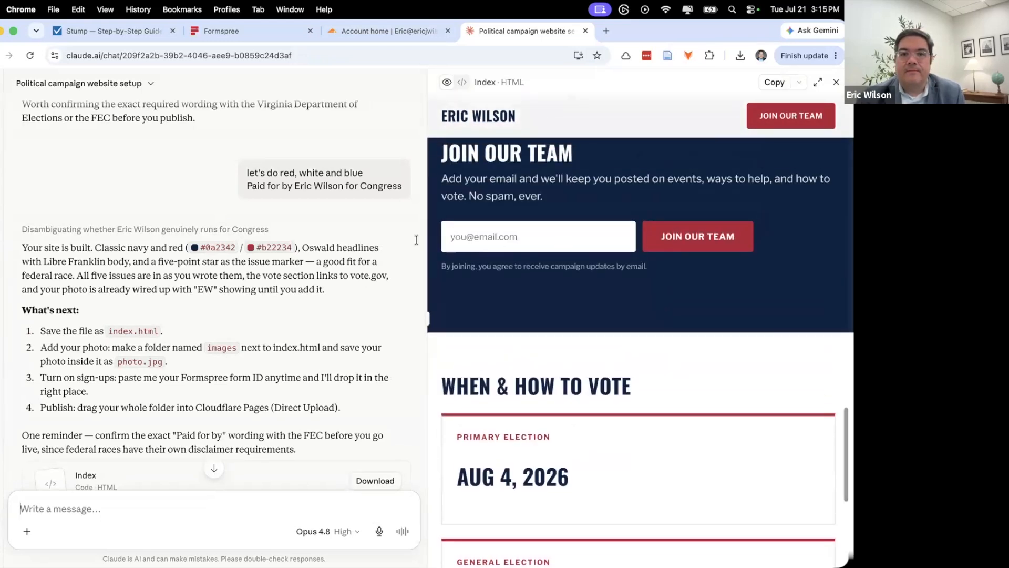
{"action": "scroll", "coordinate": [310, 250], "scroll_direction": "down", "scroll_amount": 5}
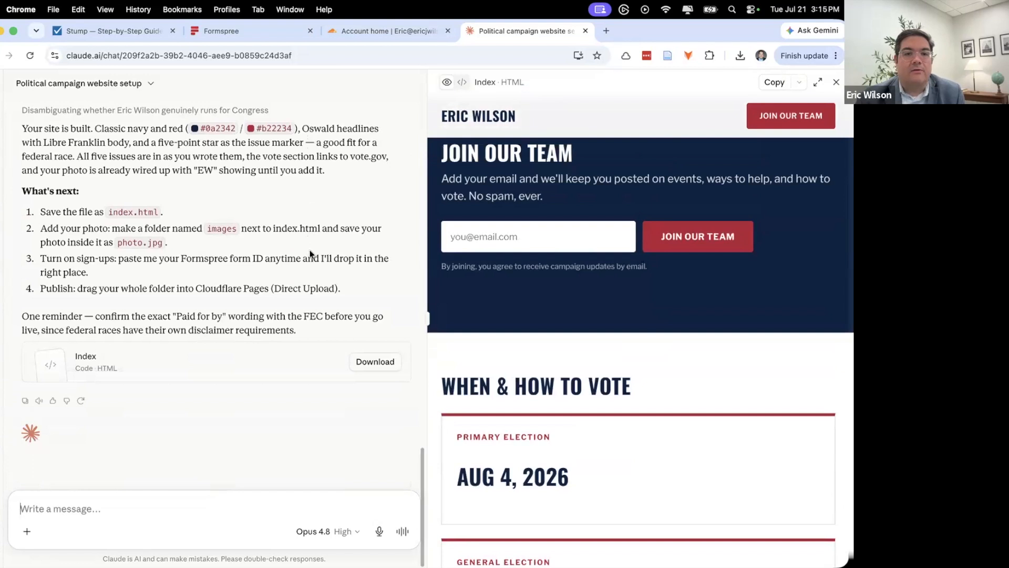
{"action": "scroll", "coordinate": [310, 254], "scroll_direction": "up", "scroll_amount": 5}
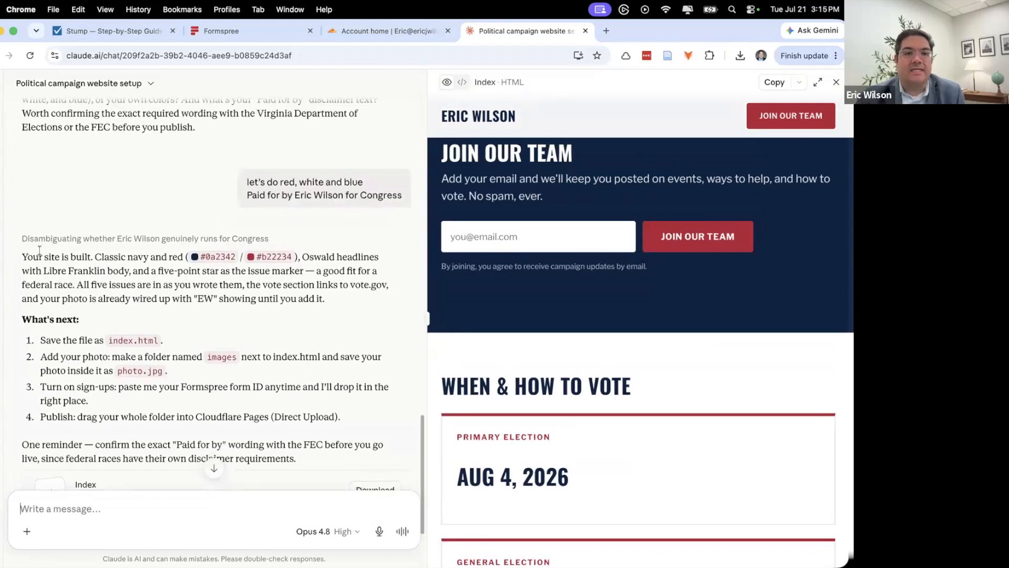
{"action": "scroll", "coordinate": [604, 225], "scroll_direction": "down", "scroll_amount": 10}
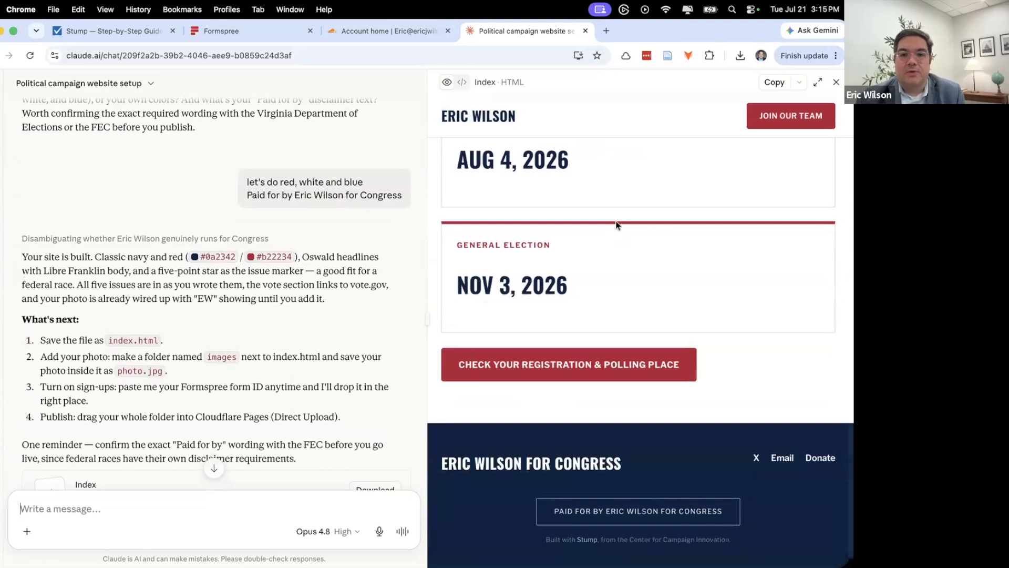
{"action": "scroll", "coordinate": [616, 225], "scroll_direction": "up", "scroll_amount": 20}
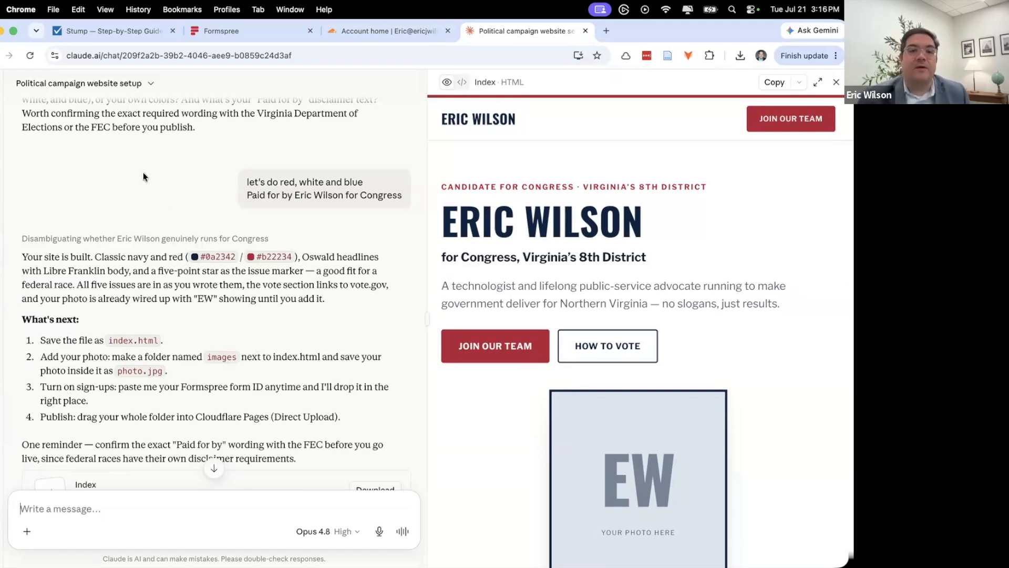
- Send the Formspree form endpoint to Claude, download the updated index.html, and minimize Chrome
{"action": "left_click", "coordinate": [235, 36]}
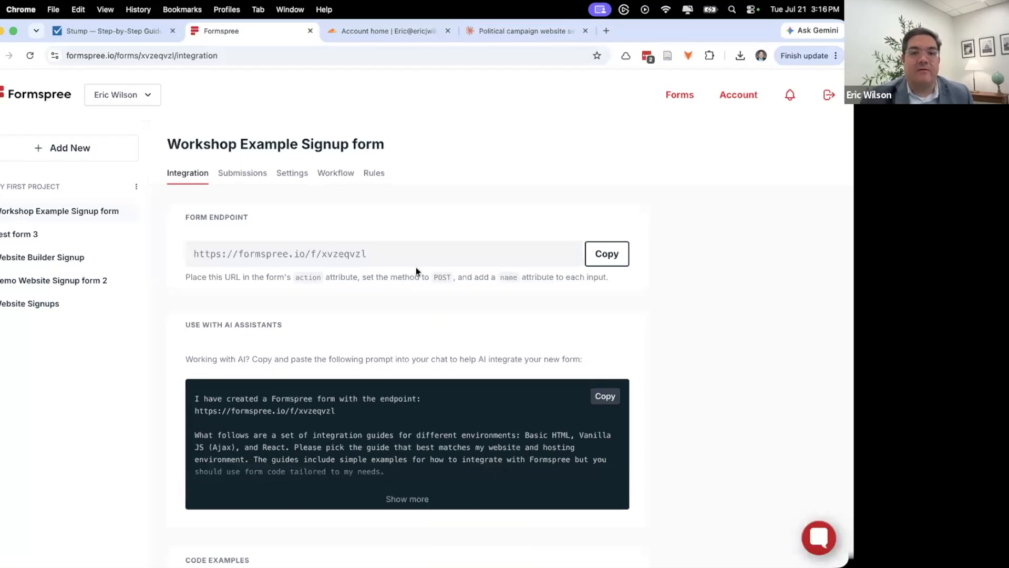
{"action": "left_click", "coordinate": [590, 260]}
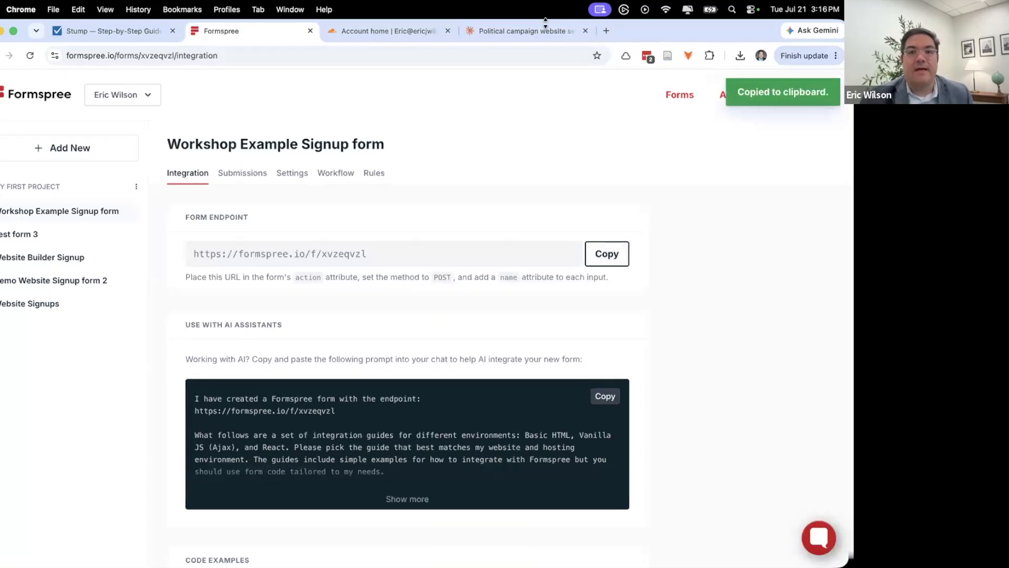
{"action": "left_click", "coordinate": [508, 36]}
{"action": "scroll", "coordinate": [94, 360], "scroll_direction": "down", "scroll_amount": 2}
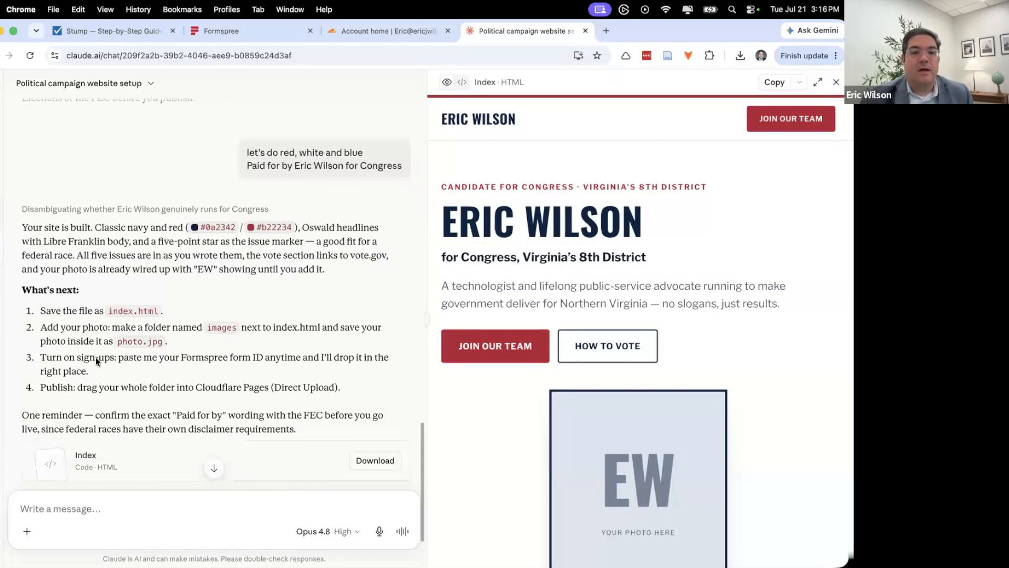
{"action": "left_click", "coordinate": [132, 507]}
{"action": "key", "text": "super+v"}
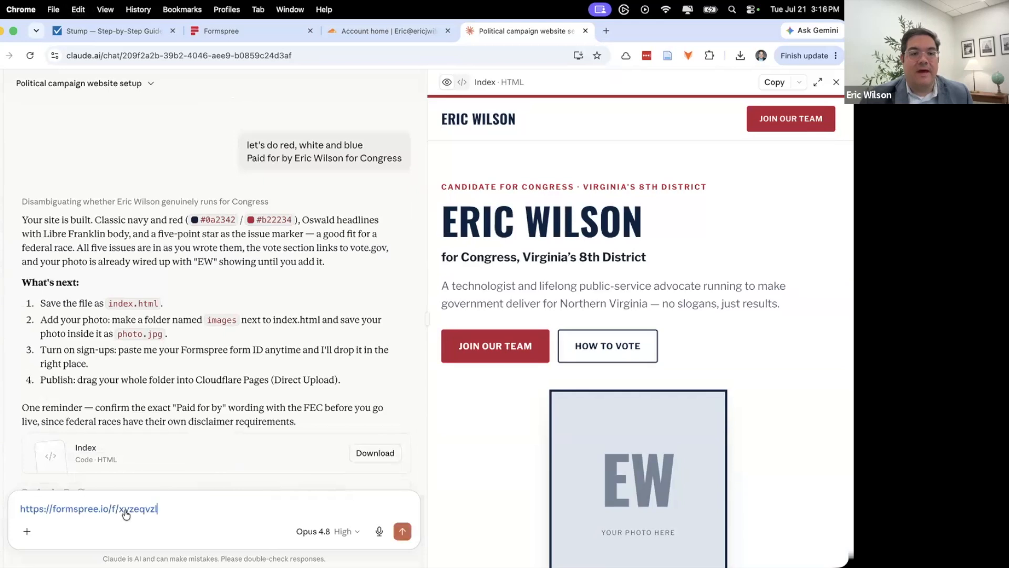
{"action": "key", "text": "Return"}
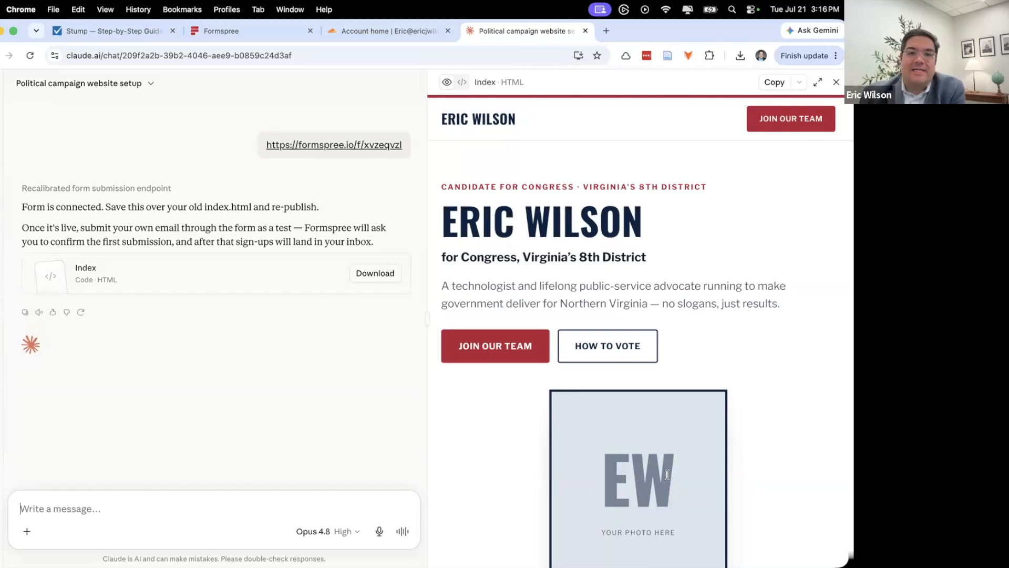
{"action": "left_click", "coordinate": [371, 279]}
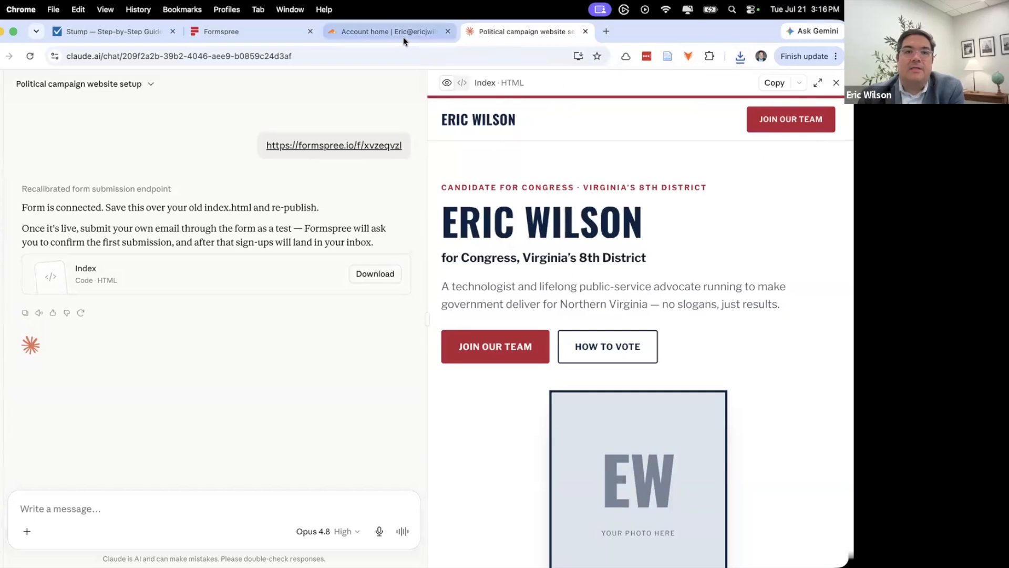
{"action": "left_click", "coordinate": [1, 32]}
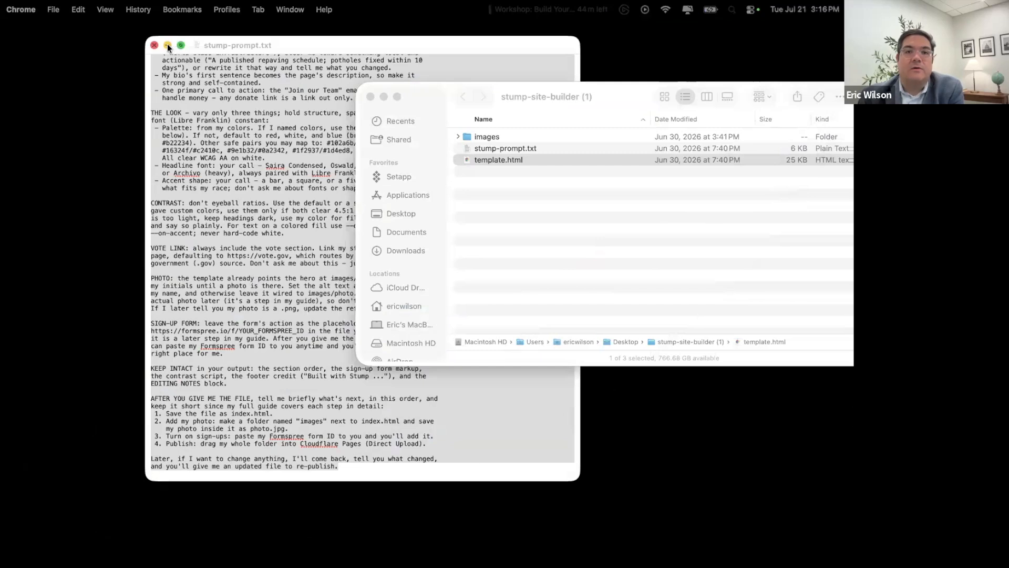
- Minimize the prompt text file and move the Finder window aside to clear the desktop
{"action": "left_click", "coordinate": [167, 45]}
{"action": "left_click", "coordinate": [559, 123]}
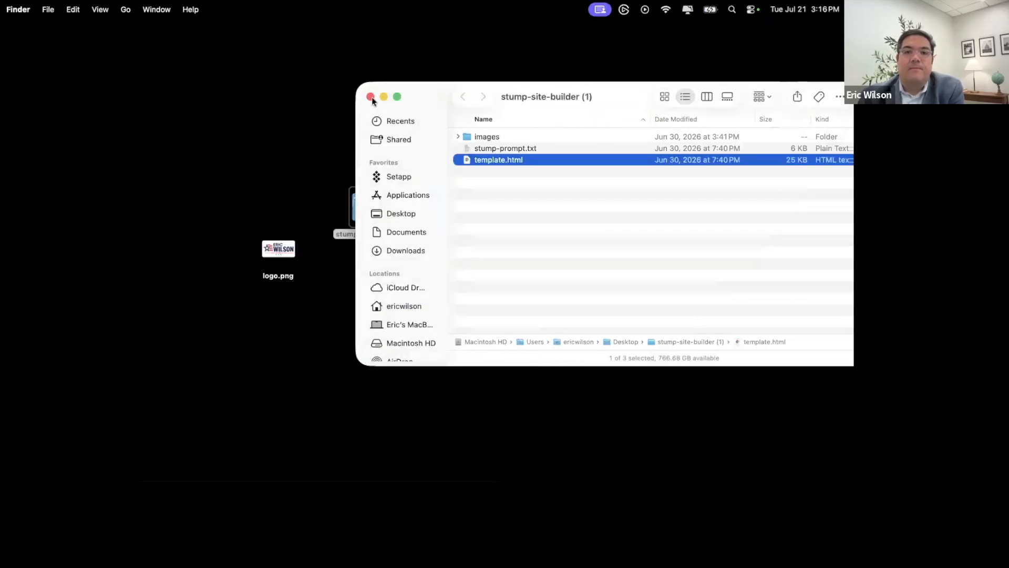
{"action": "left_click_drag", "start_coordinate": [429, 97], "coordinate": [287, 293]}
{"action": "left_click_drag", "start_coordinate": [468, 296], "coordinate": [1, 279]}
- Create a new desktop folder and name it workshop-website
{"action": "right_click", "coordinate": [636, 256]}
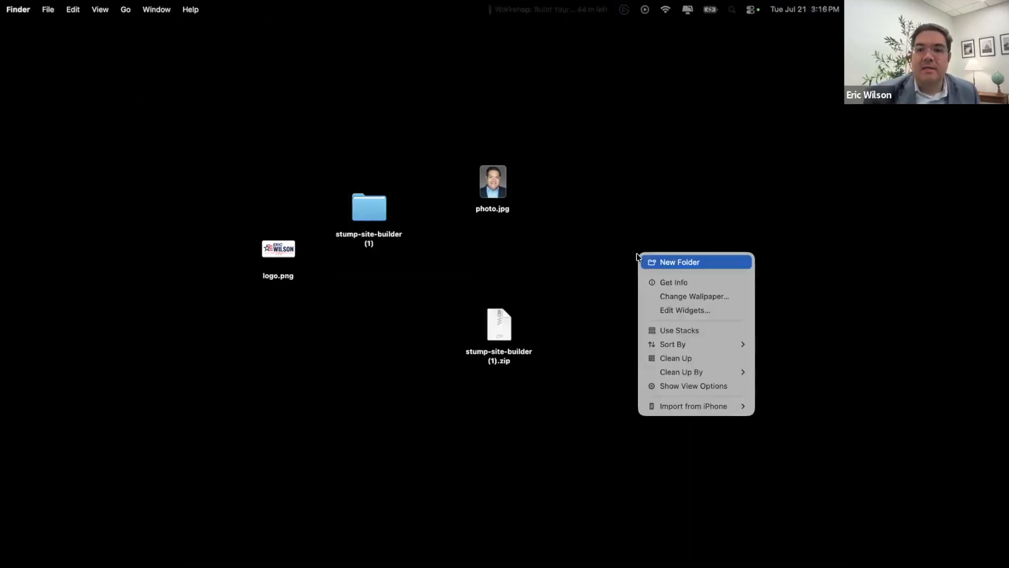
{"action": "left_click", "coordinate": [619, 232]}
{"action": "right_click", "coordinate": [623, 241]}
{"action": "left_click", "coordinate": [648, 254]}
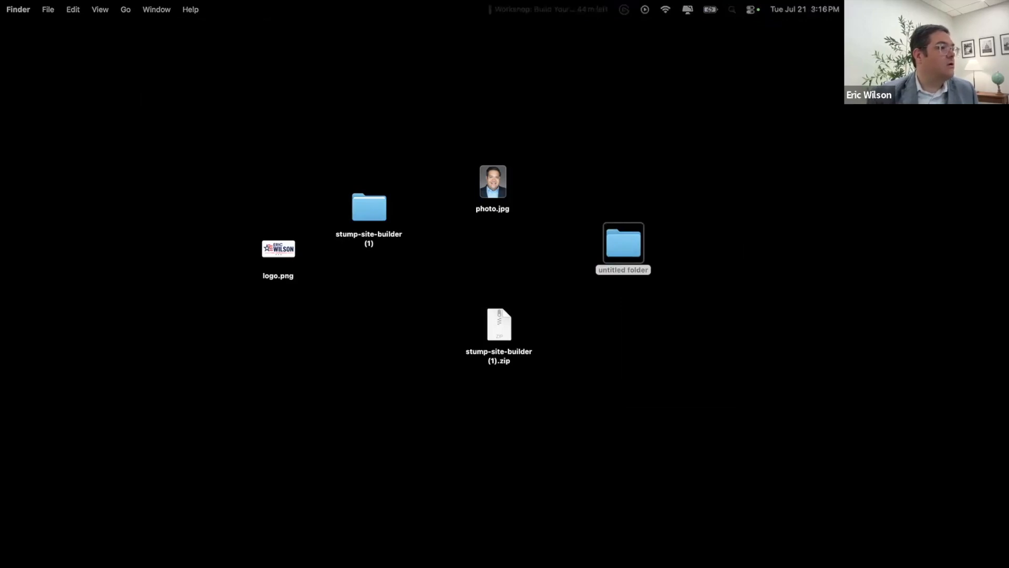
{"action": "left_click", "coordinate": [621, 274]}
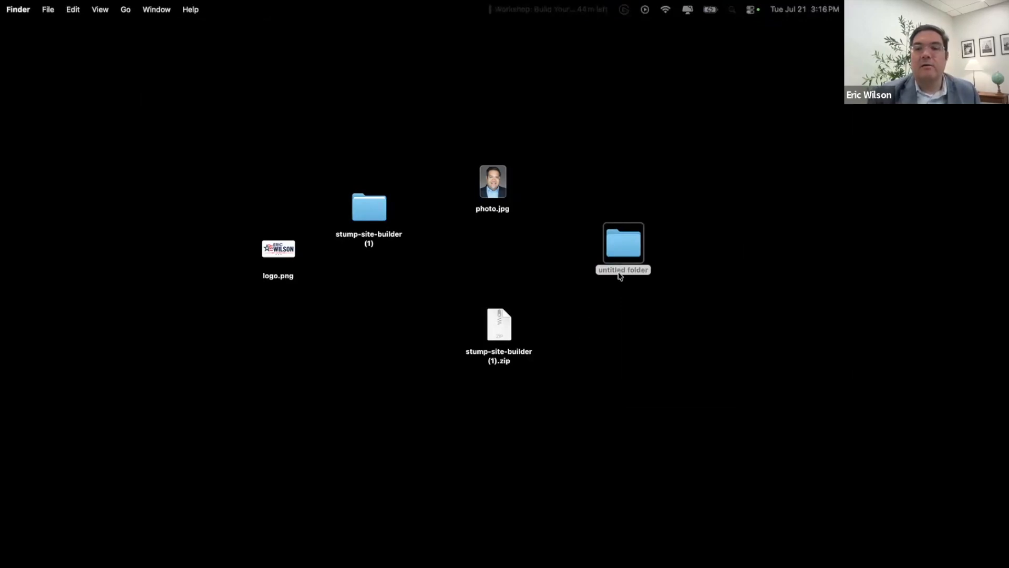
{"action": "key", "text": "Return"}
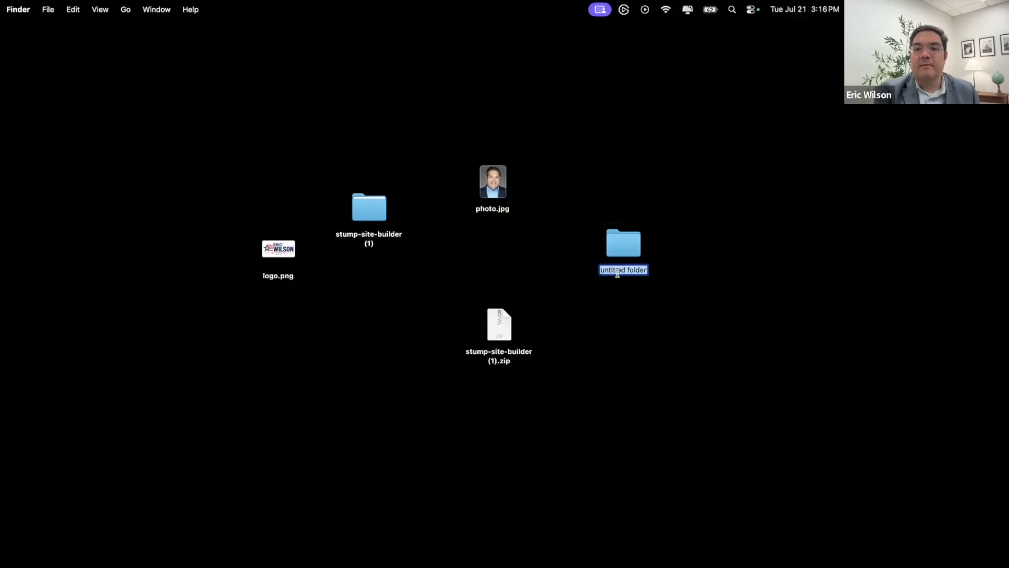
{"action": "type", "text": "Website"}
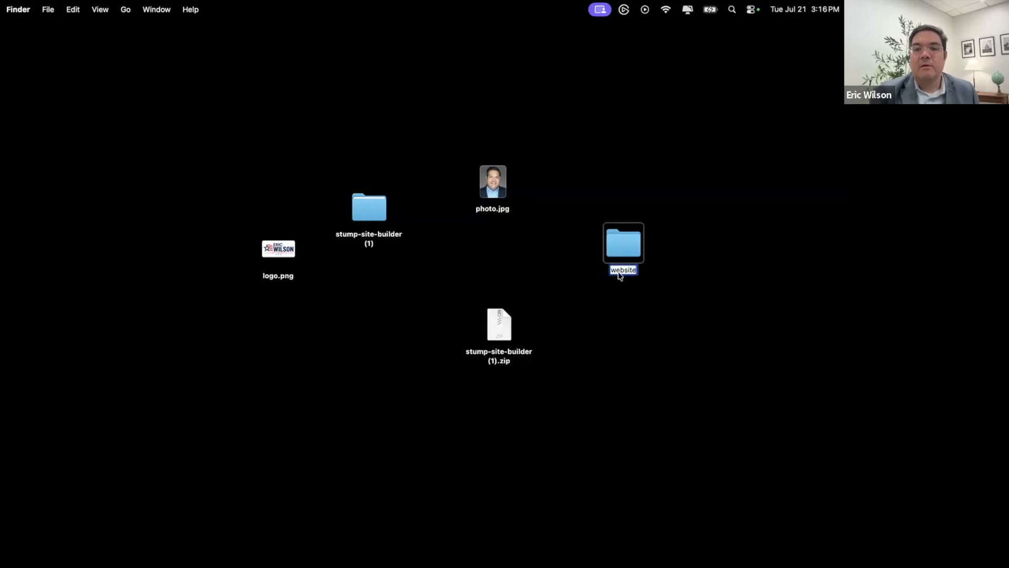
{"action": "key", "text": "Return"}
{"action": "left_click", "coordinate": [393, 236]}
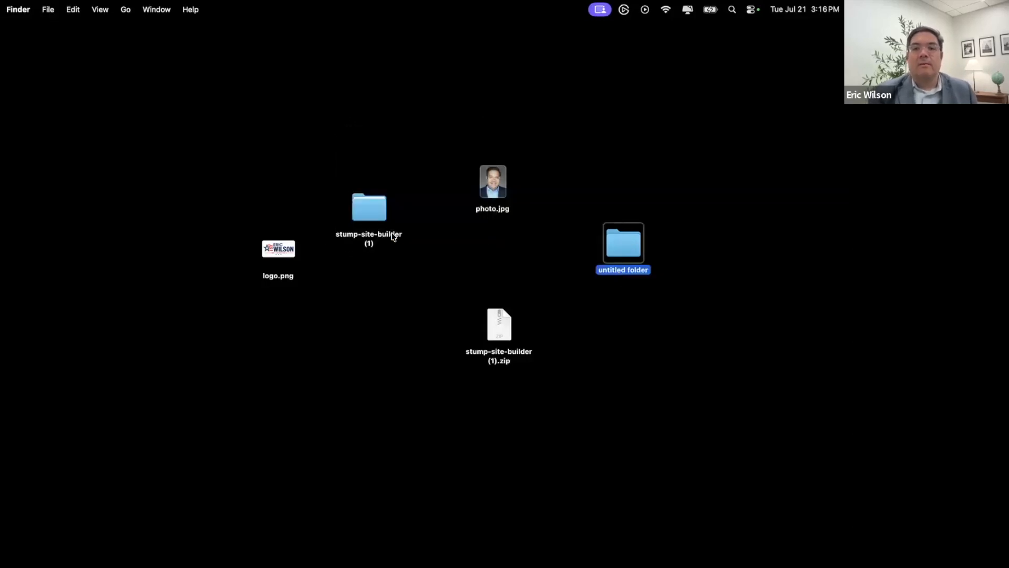
{"action": "key", "text": "Return"}
{"action": "type", "text": "w"}
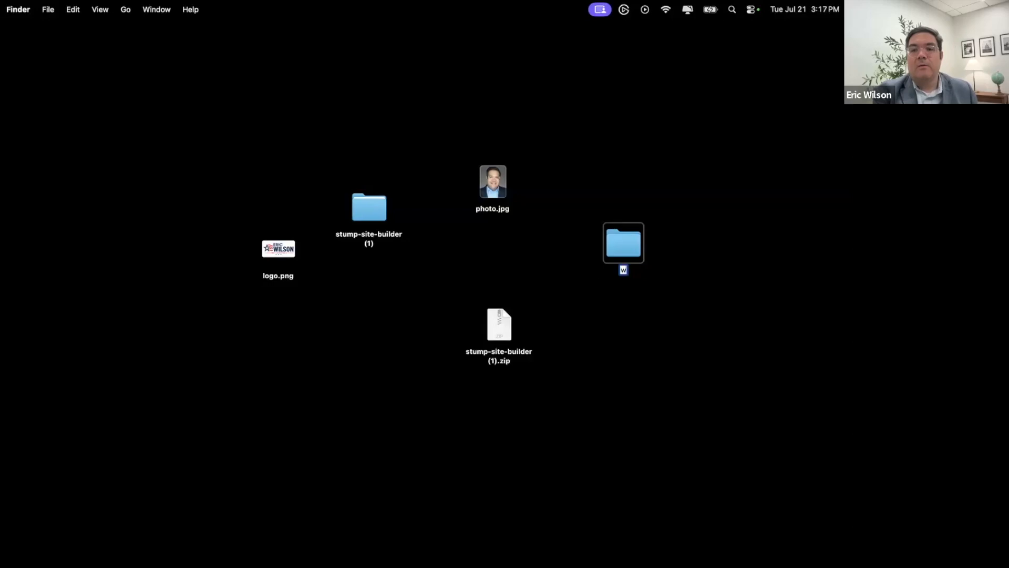
{"action": "type", "text": "orkshop"}
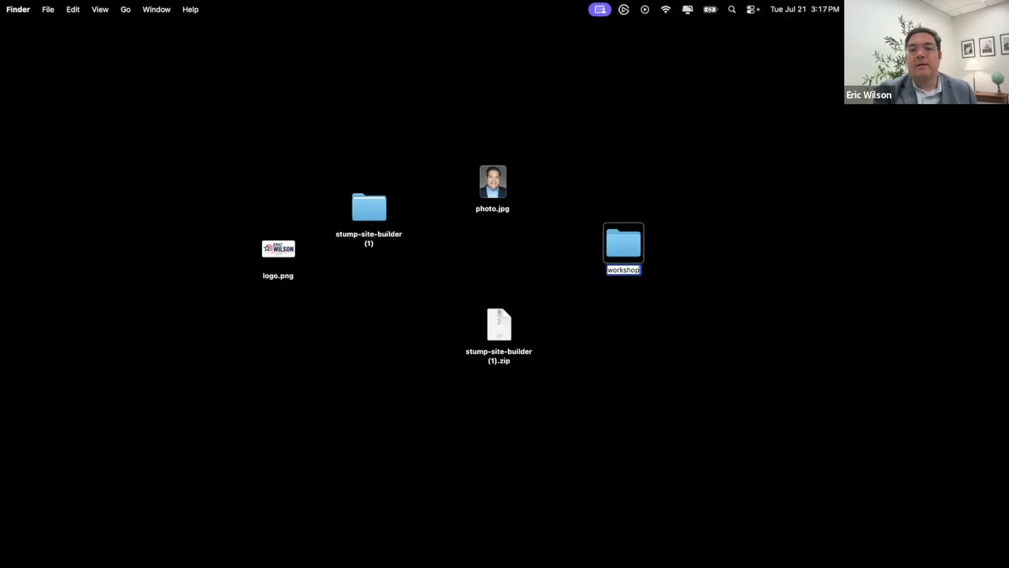
{"action": "type", "text": "-website"}
{"action": "key", "text": "Return"}
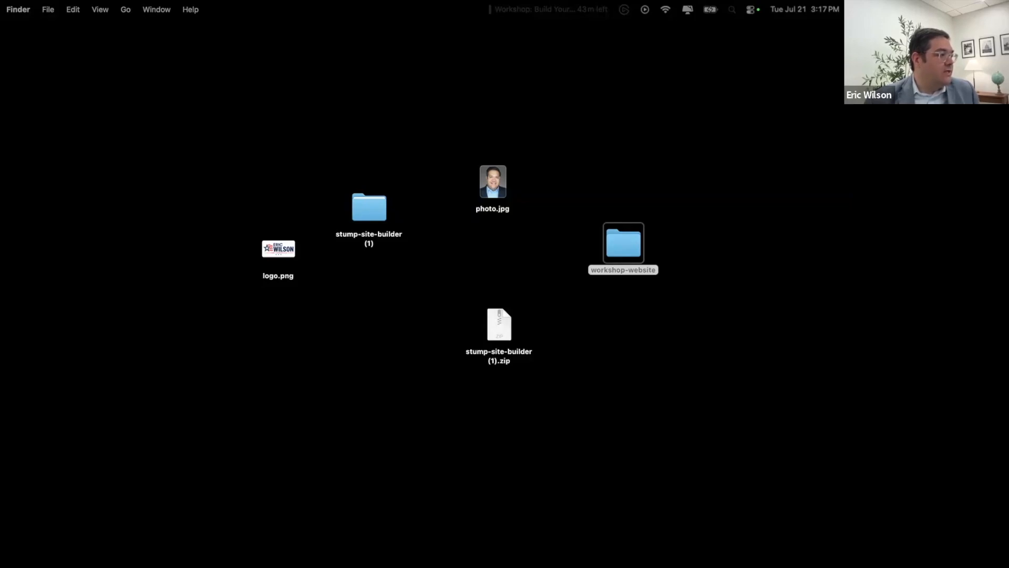
- Move the downloaded index (3).html into workshop-website and rename it index.html
{"action": "left_click_drag", "start_coordinate": [20, 374], "coordinate": [525, 234]}
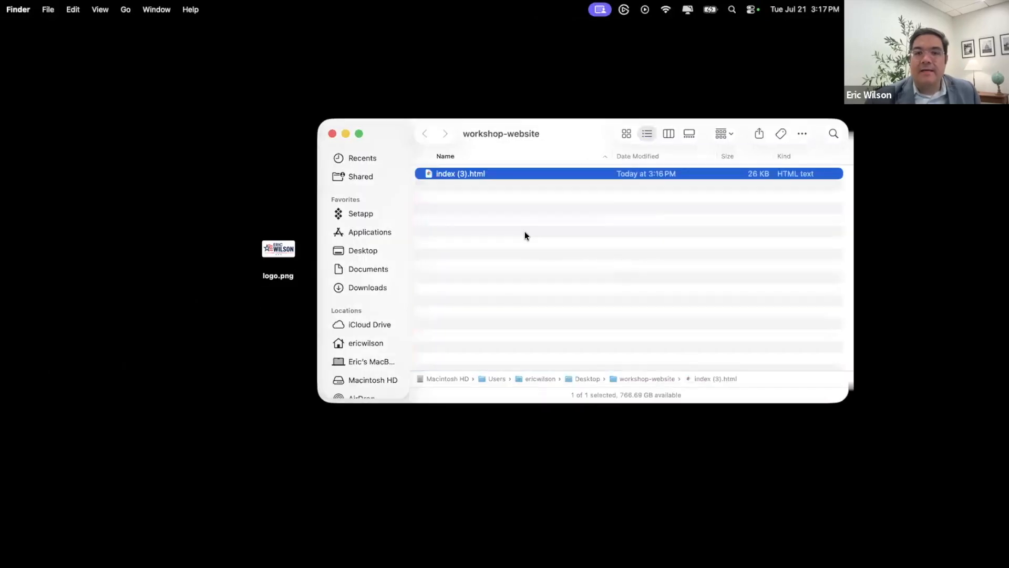
{"action": "key", "text": "Return"}
{"action": "left_click", "coordinate": [466, 174]}
{"action": "key", "text": "BackSpace"}
{"action": "key", "text": "BackSpace"}
{"action": "key", "text": "BackSpace"}
{"action": "key", "text": "BackSpace"}
{"action": "key", "text": "Return"}
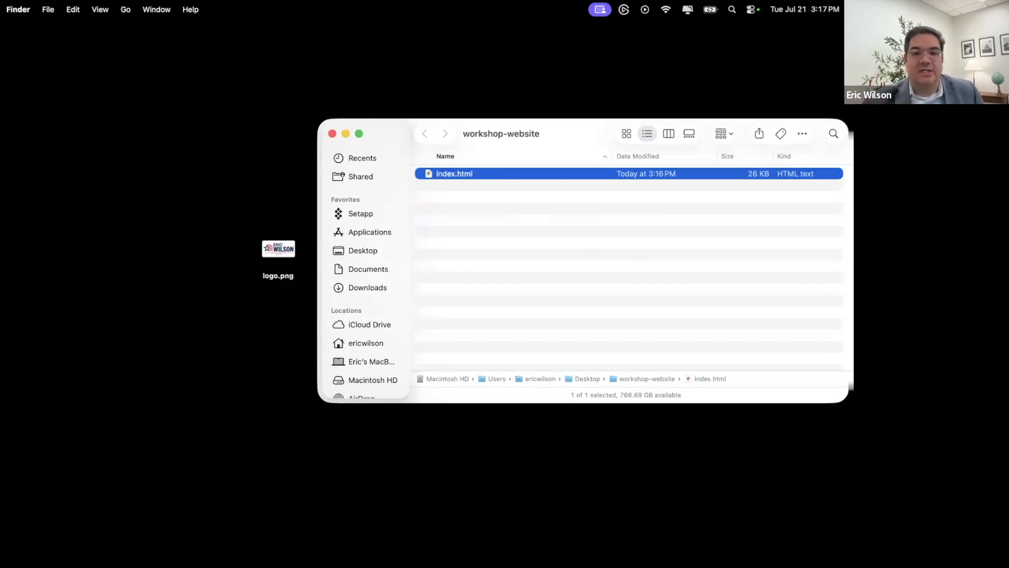
- Create an images folder inside workshop-website and move photo.jpg into it
{"action": "left_click_drag", "start_coordinate": [544, 142], "coordinate": [550, 258]}
{"action": "left_click", "coordinate": [496, 323]}
{"action": "right_click", "coordinate": [497, 323]}
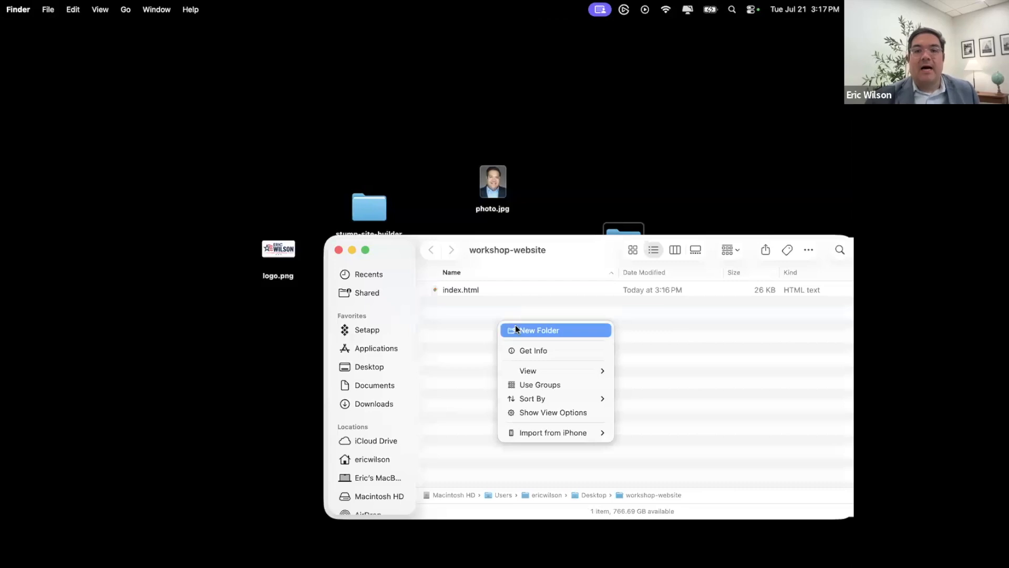
{"action": "left_click", "coordinate": [515, 324]}
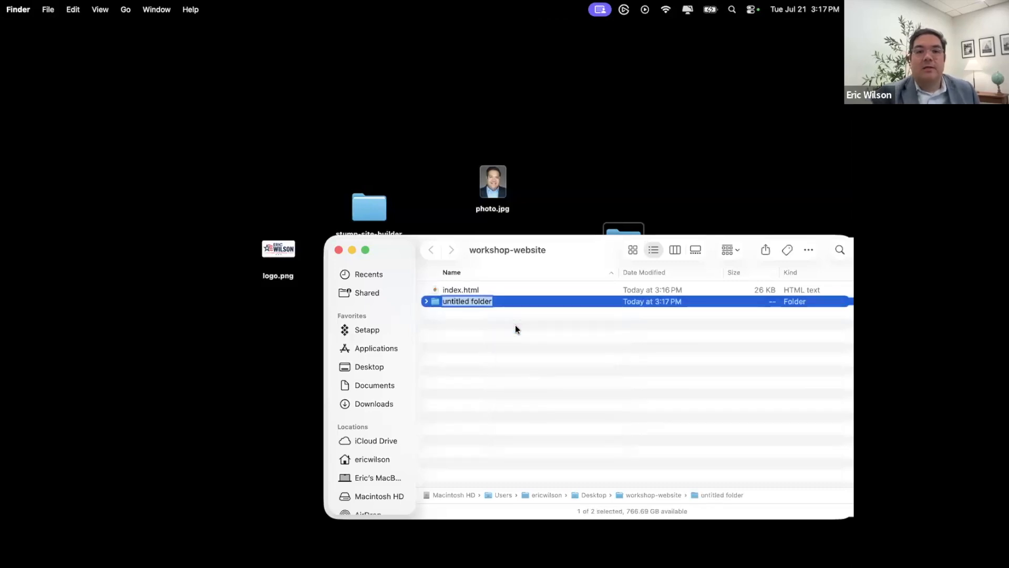
{"action": "type", "text": "images"}
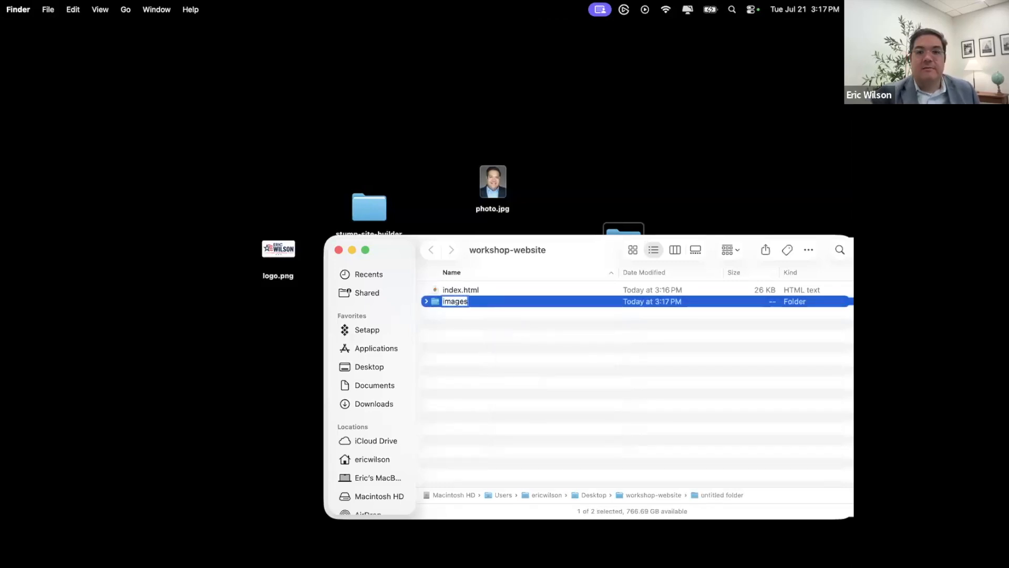
{"action": "key", "text": "Return"}
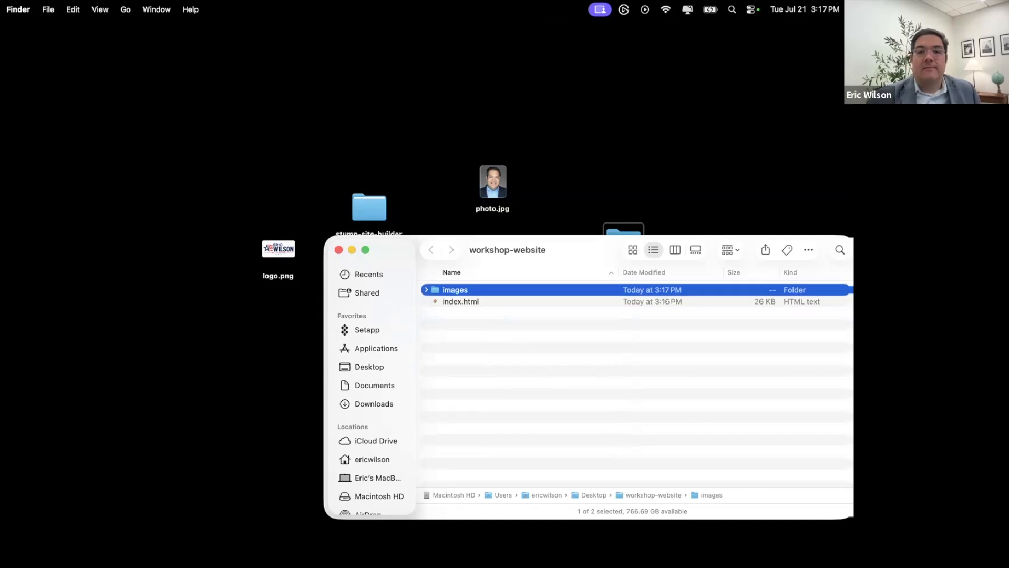
{"action": "double_click", "coordinate": [439, 291]}
{"action": "left_click", "coordinate": [489, 192]}
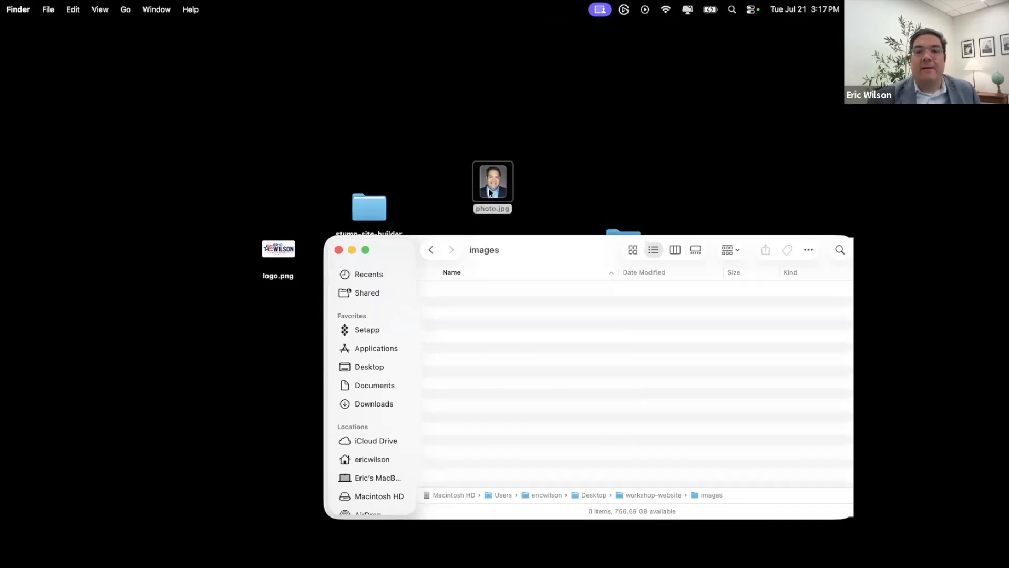
{"action": "left_click_drag", "start_coordinate": [549, 283], "coordinate": [524, 330]}
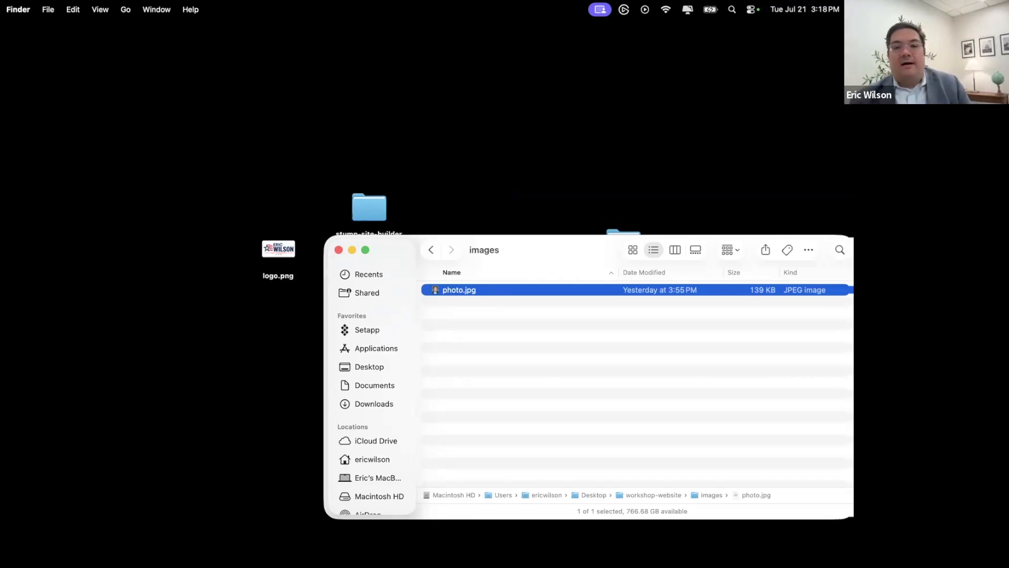
{"action": "left_click", "coordinate": [432, 250]}
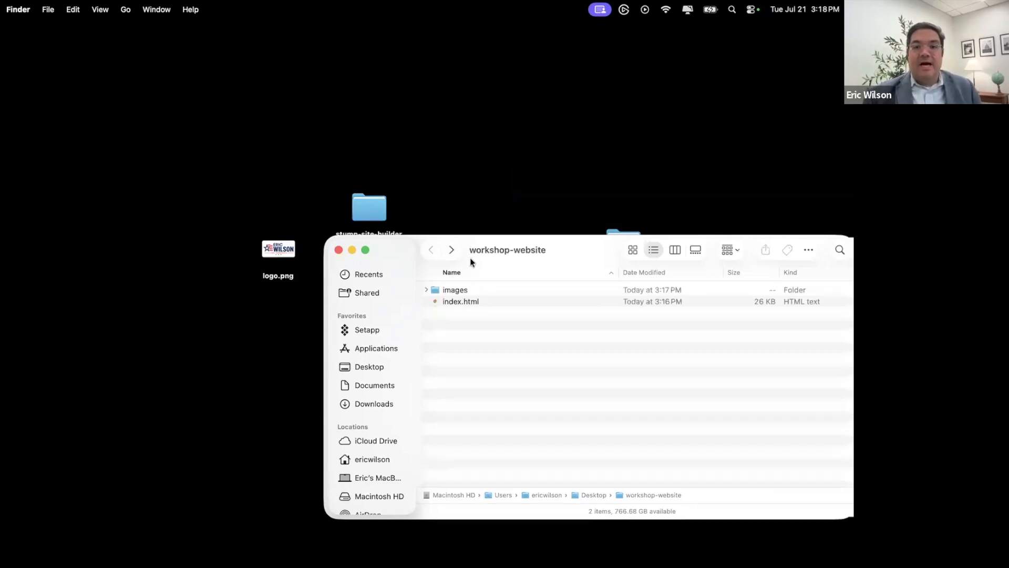
- Close the workshop-website Finder window and return to the Cloudflare Account home in Chrome
{"action": "left_click_drag", "start_coordinate": [544, 266], "coordinate": [400, 293]}
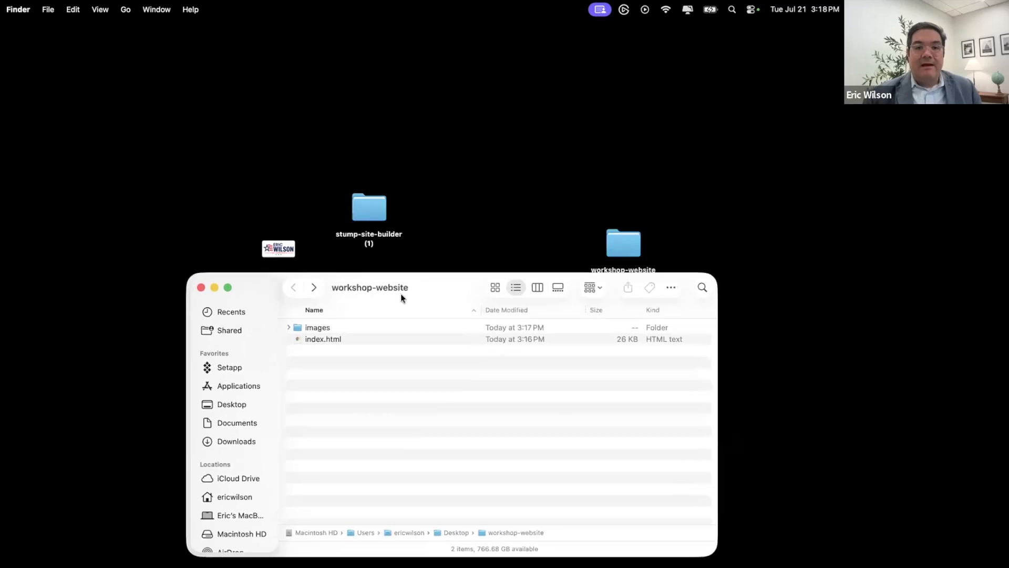
{"action": "left_click", "coordinate": [198, 288]}
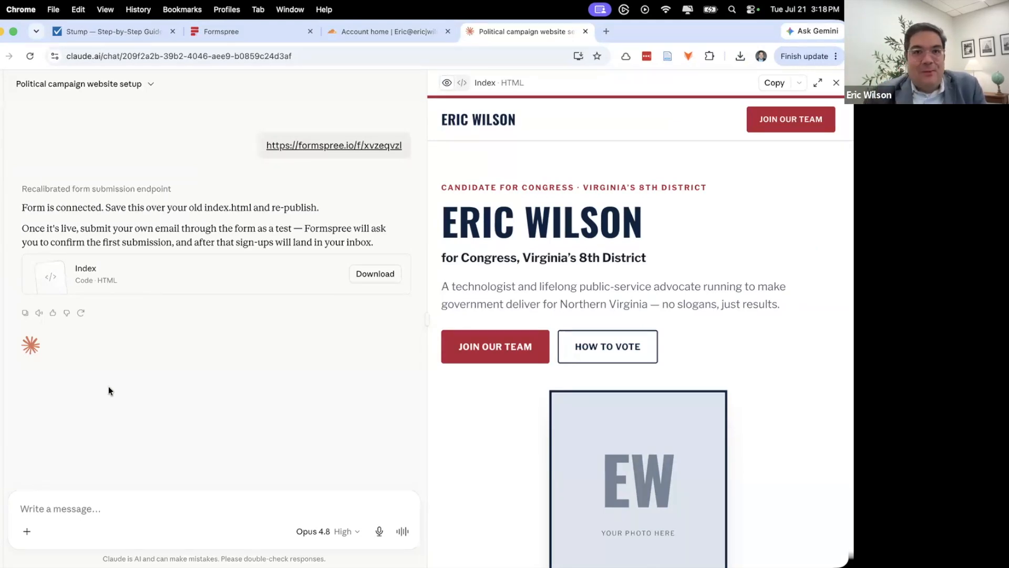
{"action": "left_click", "coordinate": [392, 37]}
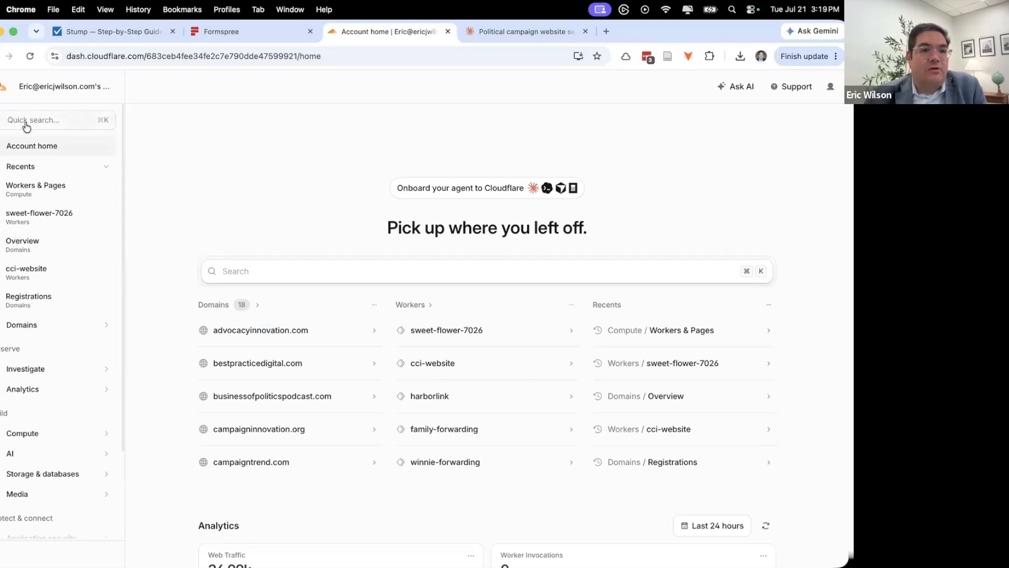
- Go to Compute > Workers & Pages and start creating a new application
{"action": "scroll", "coordinate": [70, 239], "scroll_direction": "down", "scroll_amount": 4}
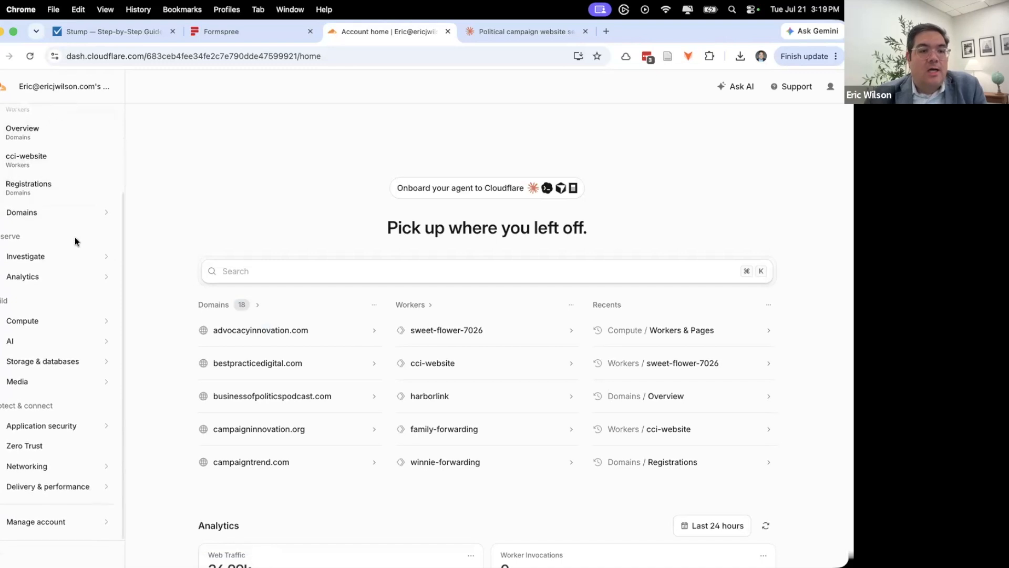
{"action": "left_click", "coordinate": [84, 322]}
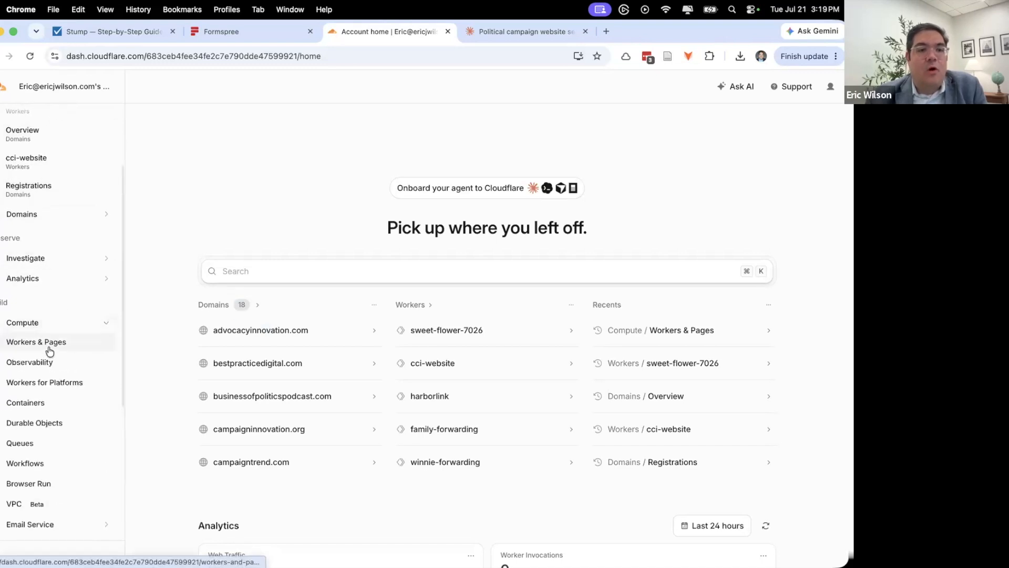
{"action": "left_click", "coordinate": [110, 31]}
{"action": "scroll", "coordinate": [447, 314], "scroll_direction": "down", "scroll_amount": 10}
{"action": "scroll", "coordinate": [446, 314], "scroll_direction": "down", "scroll_amount": 9}
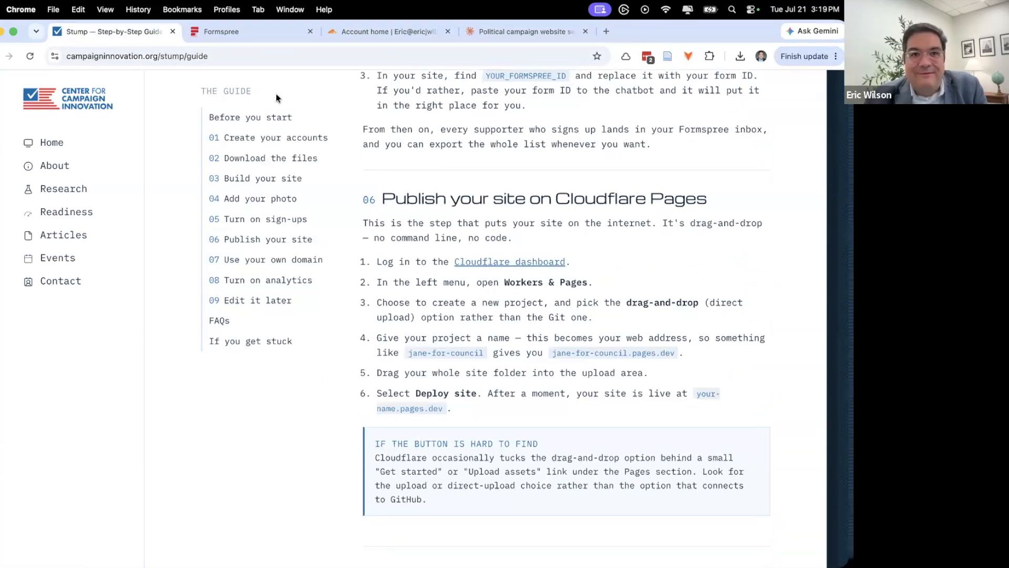
{"action": "left_click", "coordinate": [370, 38]}
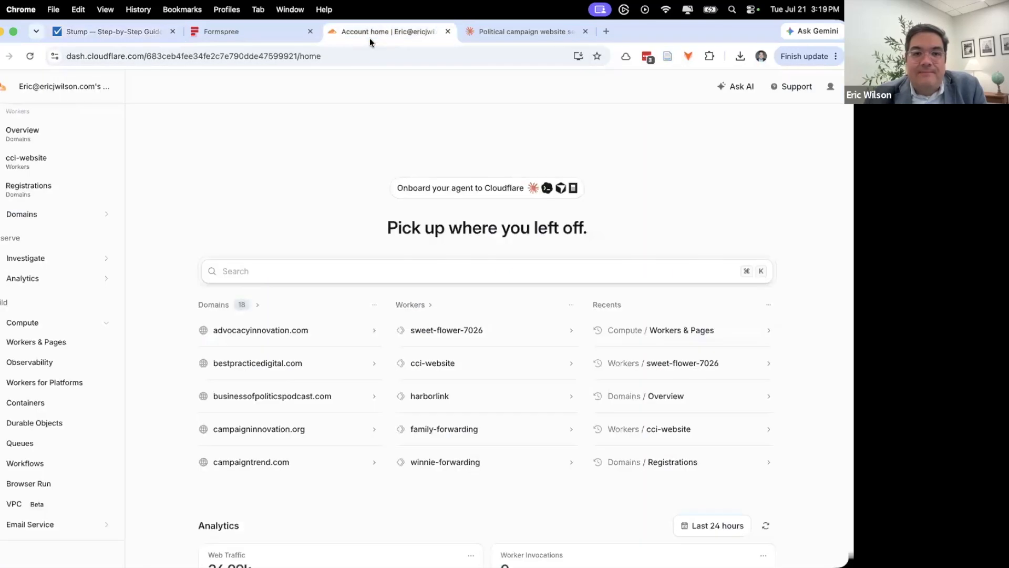
{"action": "left_click", "coordinate": [47, 342]}
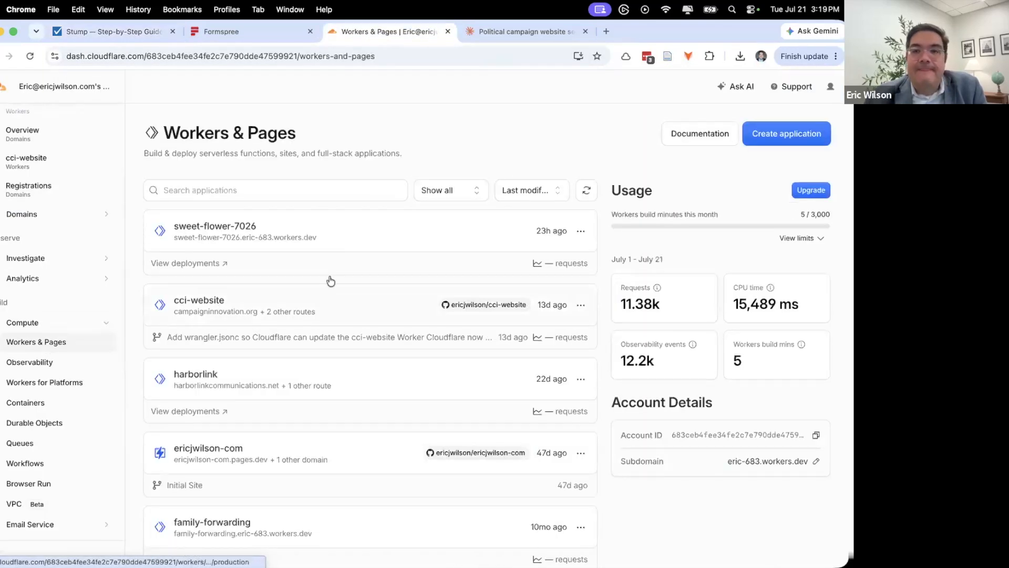
{"action": "left_click", "coordinate": [793, 133]}
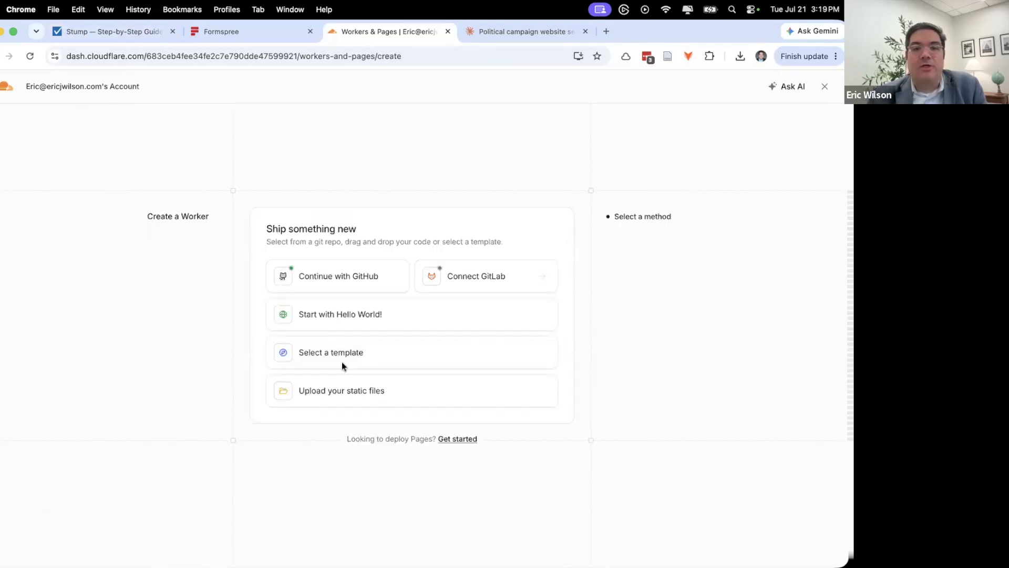
- Upload the workshop-website folder as static files, name the Worker workshop-website, and deploy
{"action": "left_click", "coordinate": [367, 395]}
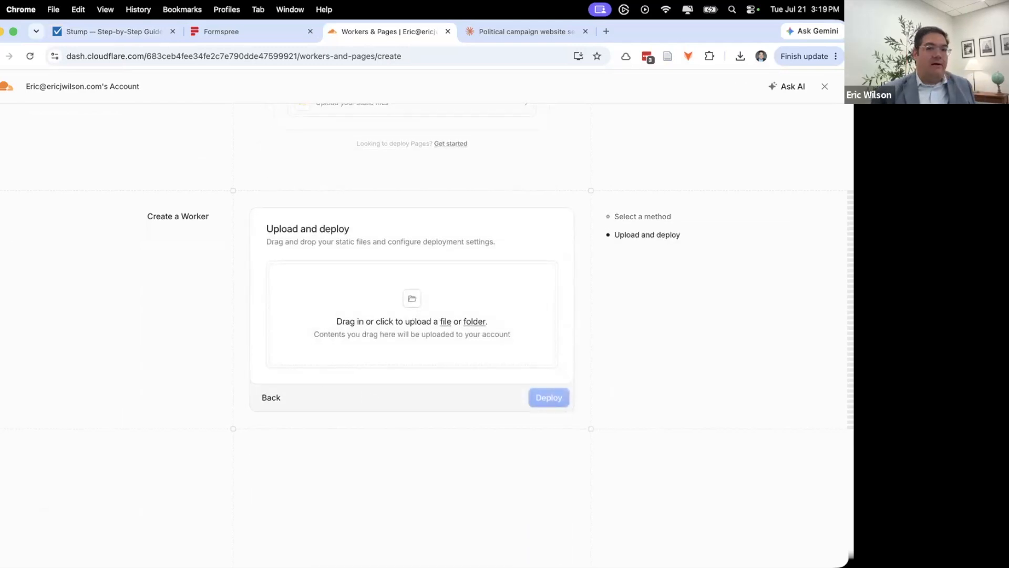
{"action": "key", "text": "super+Tab"}
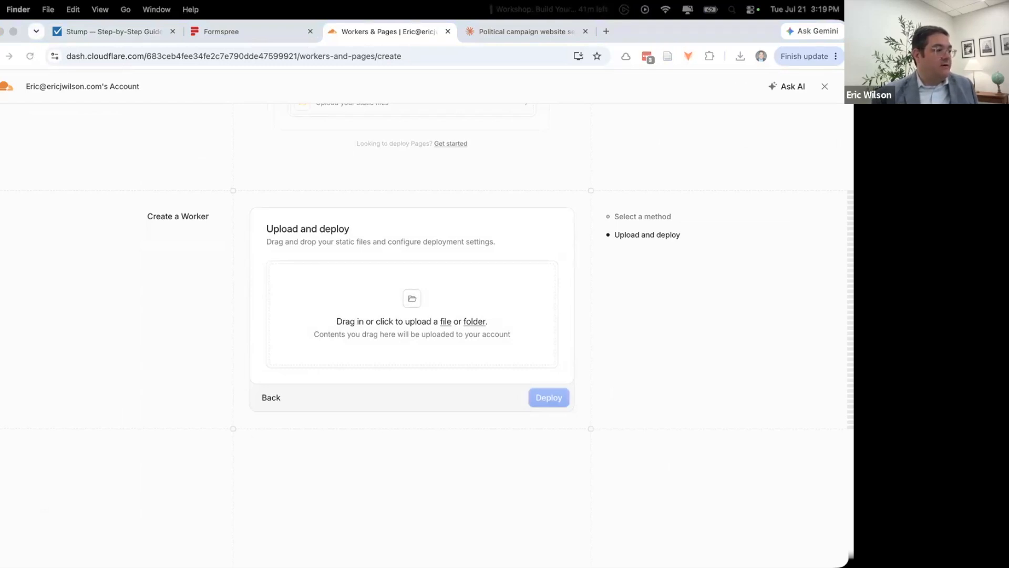
{"action": "left_click_drag", "start_coordinate": [610, 310], "coordinate": [448, 311]}
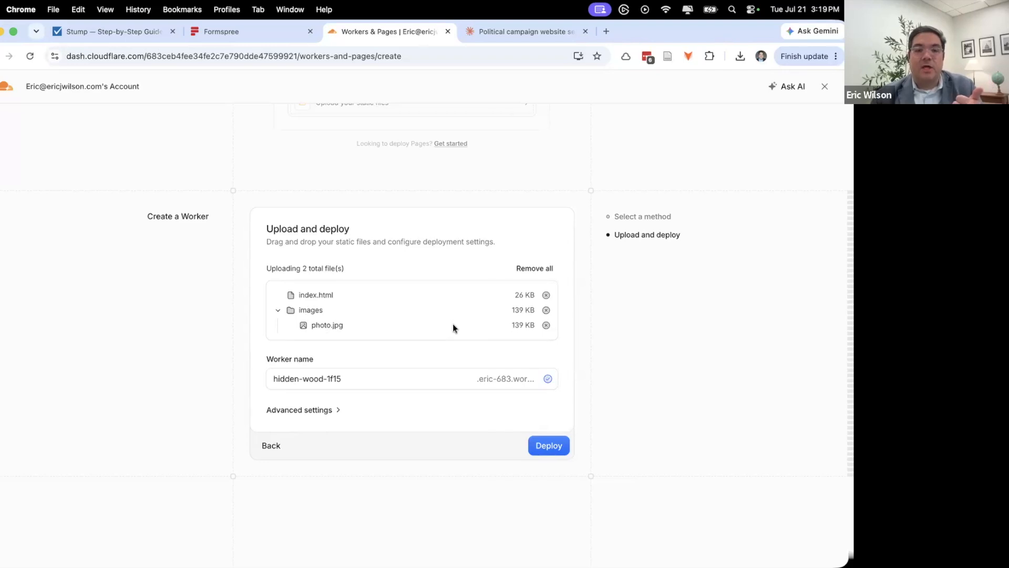
{"action": "triple_click", "coordinate": [348, 379]}
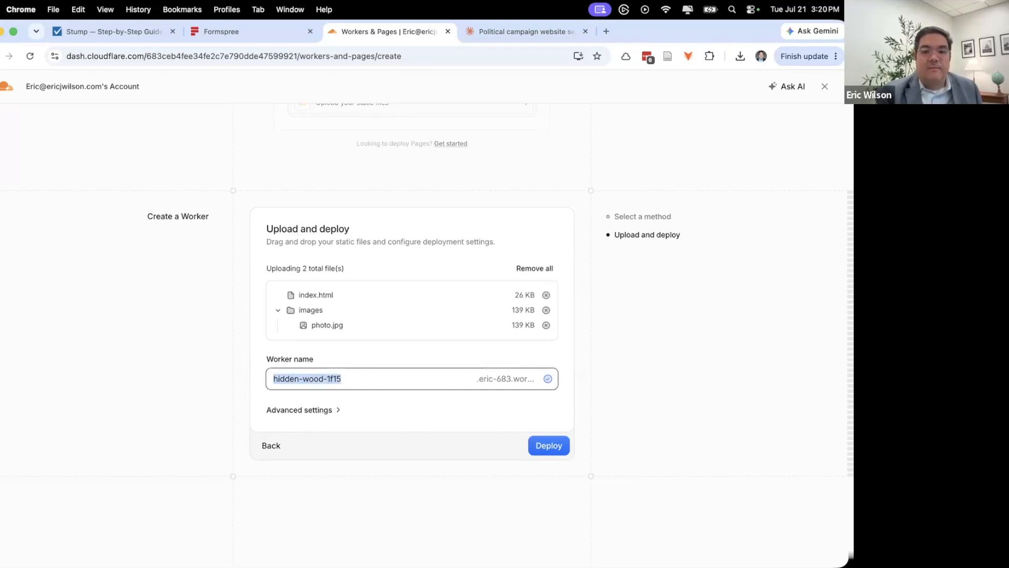
{"action": "type", "text": "work"}
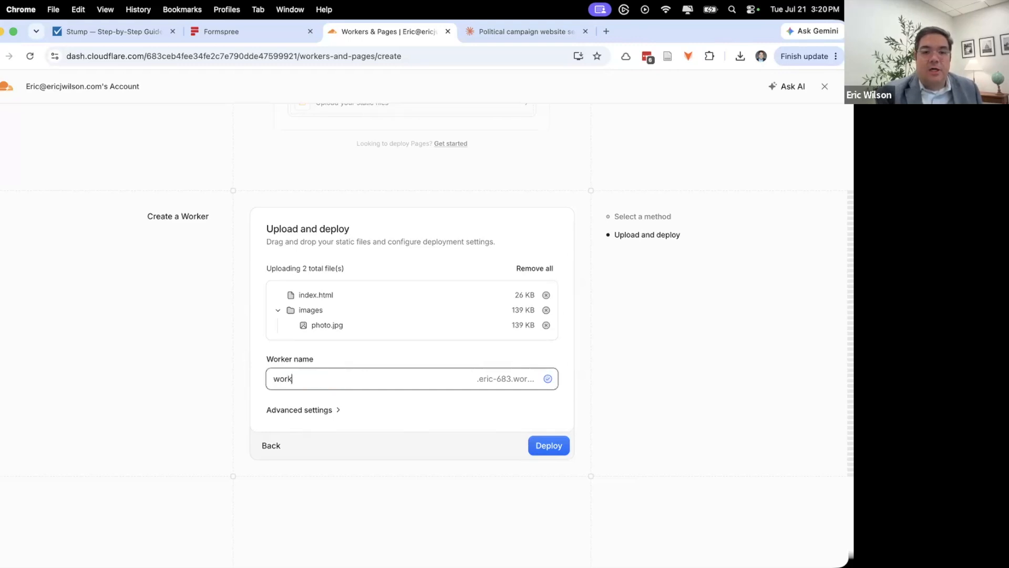
{"action": "type", "text": "shop-website"}
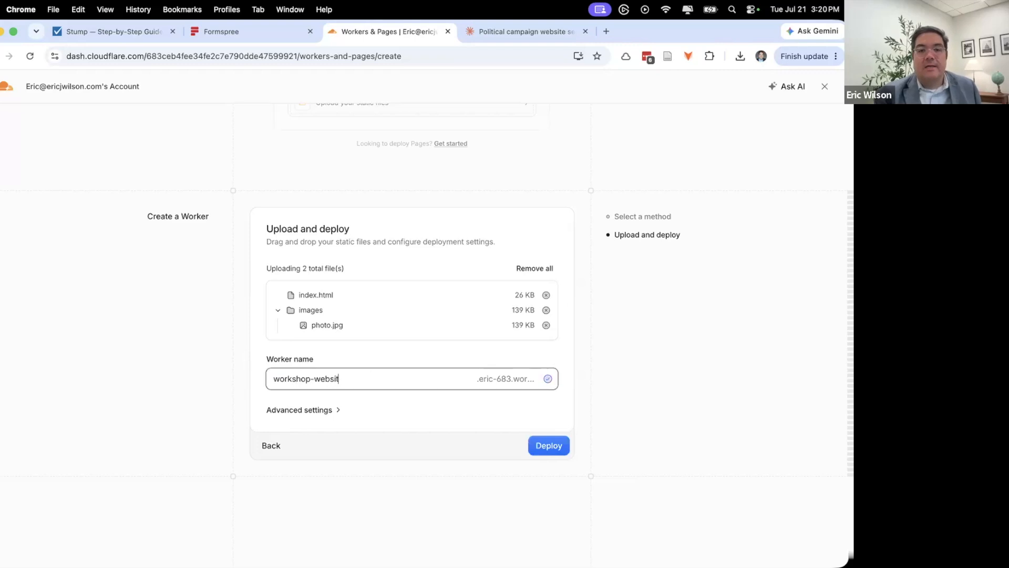
{"action": "left_click", "coordinate": [557, 447]}
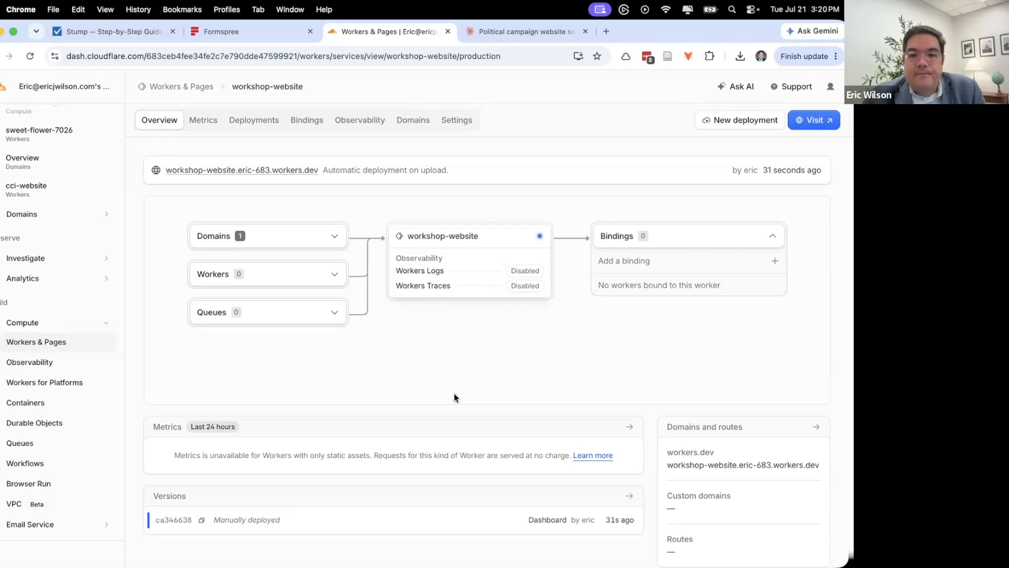
- Open the deployed workshop-website campaign site at its workers.dev address
{"action": "scroll", "coordinate": [519, 375], "scroll_direction": "down", "scroll_amount": 1}
{"action": "scroll", "coordinate": [519, 376], "scroll_direction": "up", "scroll_amount": 1}
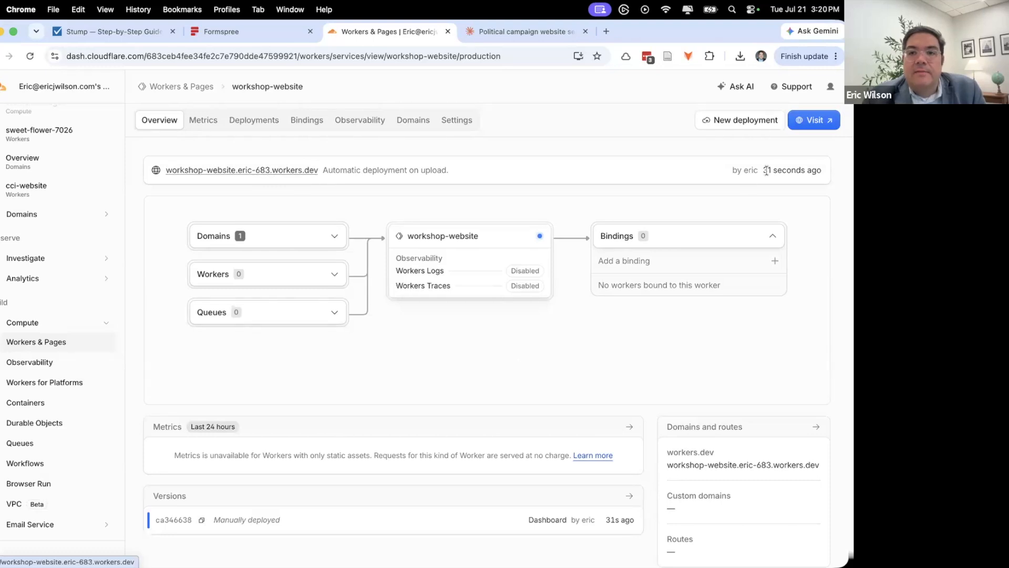
{"action": "left_click", "coordinate": [821, 126]}
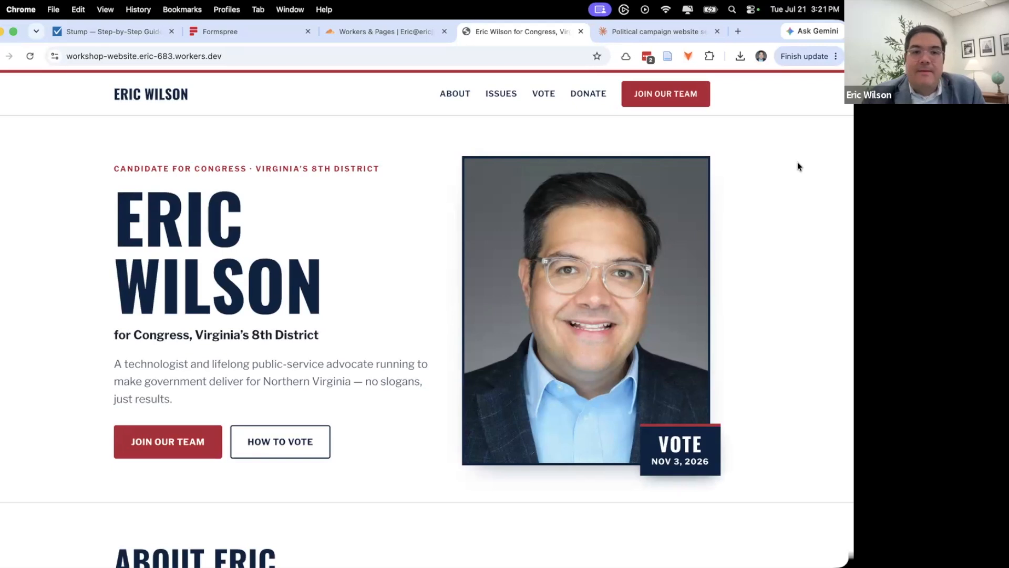
- Scroll through the deployed campaign site, jumping to the About section
{"action": "scroll", "coordinate": [797, 164], "scroll_direction": "down", "scroll_amount": 5}
{"action": "scroll", "coordinate": [797, 167], "scroll_direction": "up", "scroll_amount": 5}
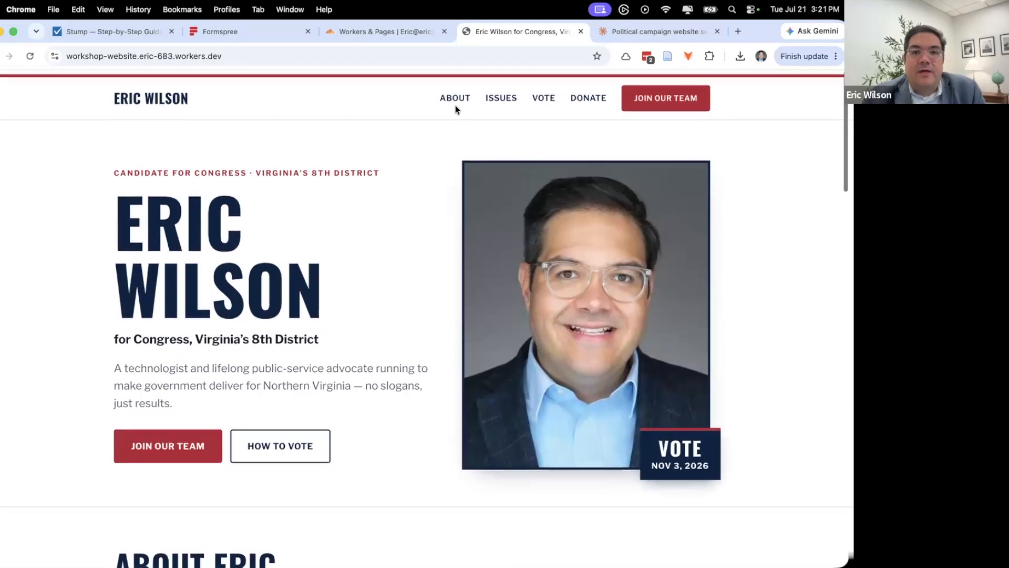
{"action": "left_click", "coordinate": [457, 94]}
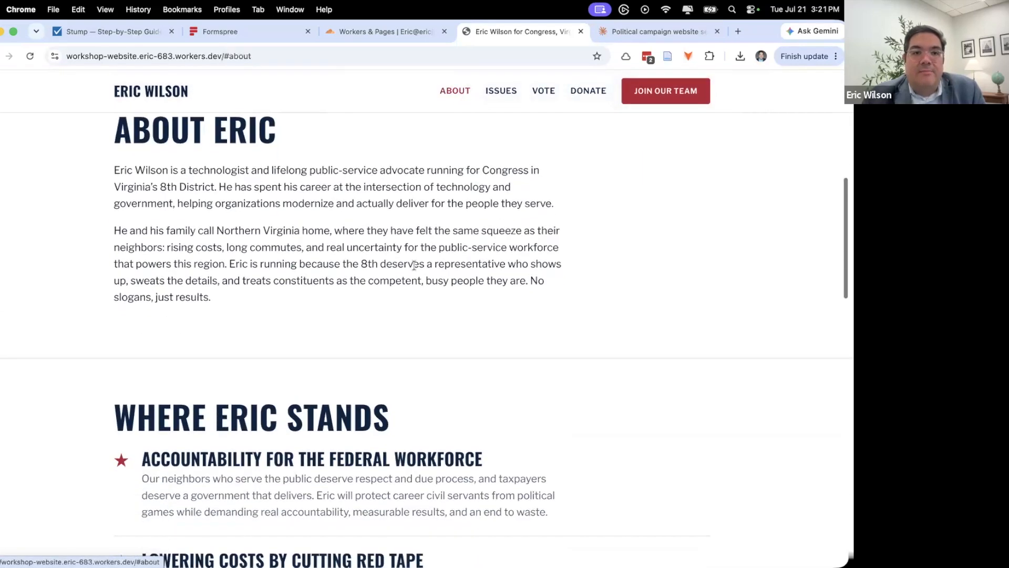
{"action": "scroll", "coordinate": [337, 275], "scroll_direction": "down", "scroll_amount": 4}
{"action": "scroll", "coordinate": [208, 309], "scroll_direction": "down", "scroll_amount": 15}
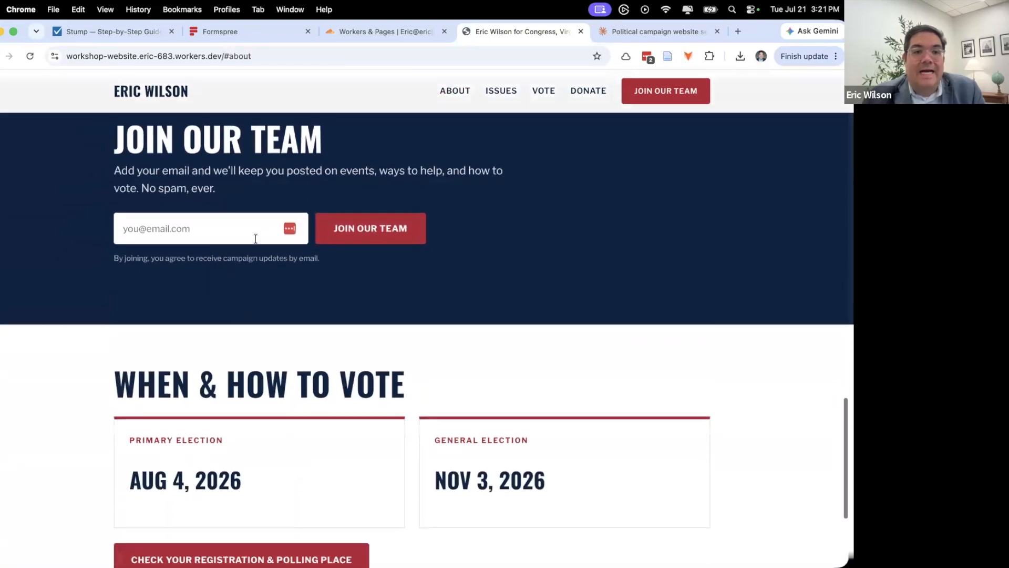
{"action": "scroll", "coordinate": [235, 329], "scroll_direction": "down", "scroll_amount": 3}
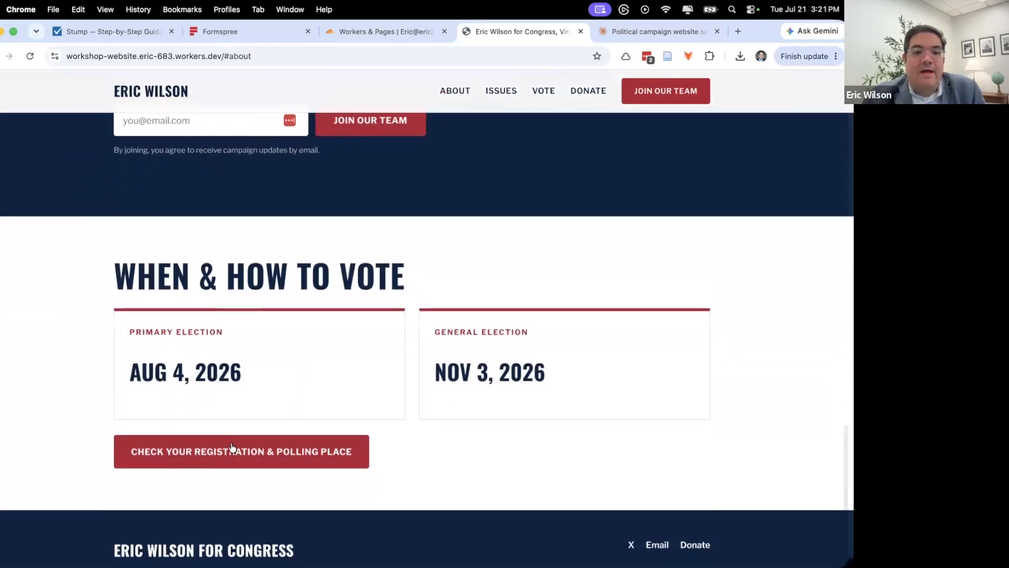
- Test the registration/polling place, donate and X profile links, then return to the site's top
{"action": "left_click", "coordinate": [229, 453]}
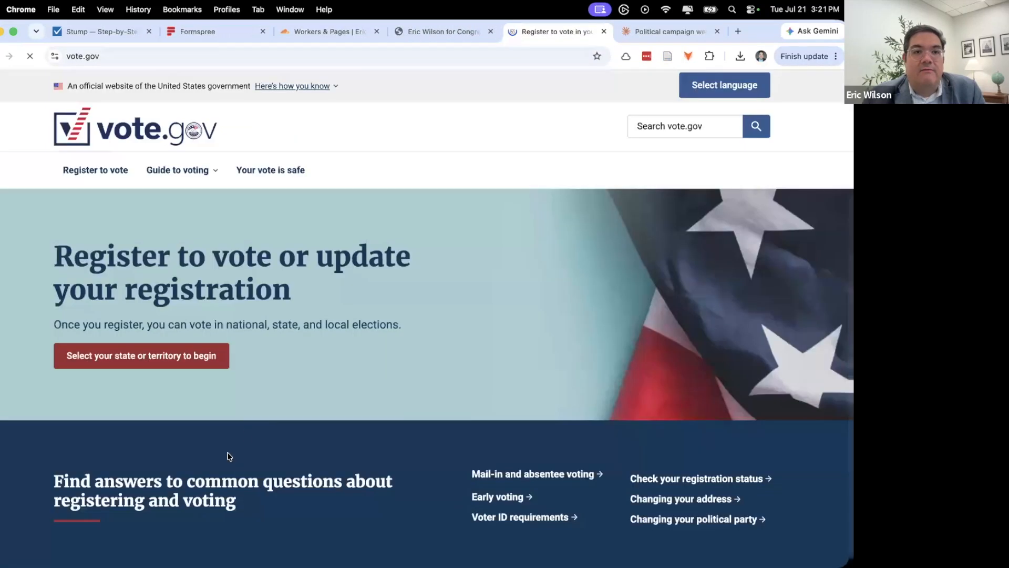
{"action": "left_click", "coordinate": [448, 31]}
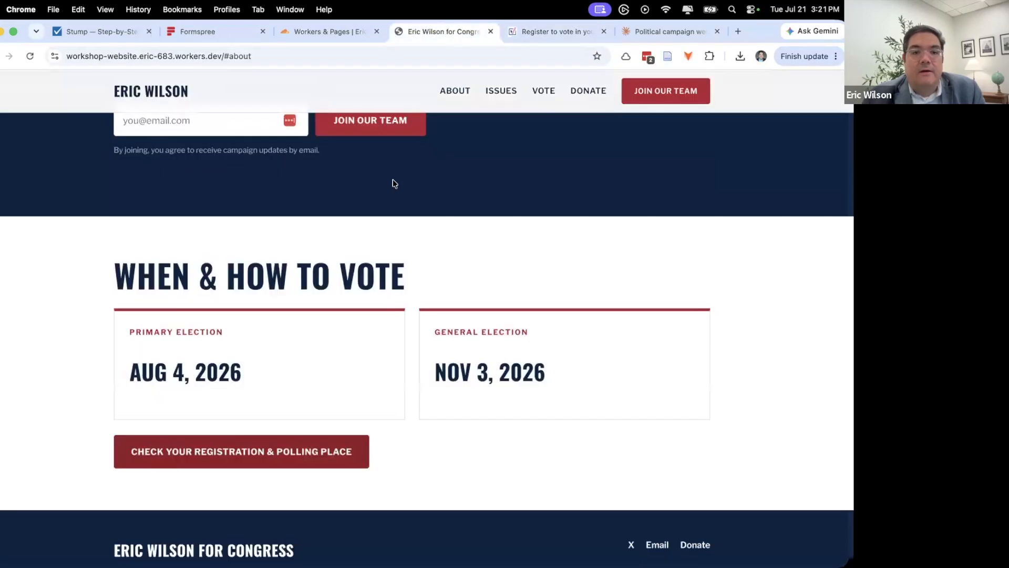
{"action": "scroll", "coordinate": [392, 183], "scroll_direction": "down", "scroll_amount": 2}
{"action": "left_click", "coordinate": [588, 89]}
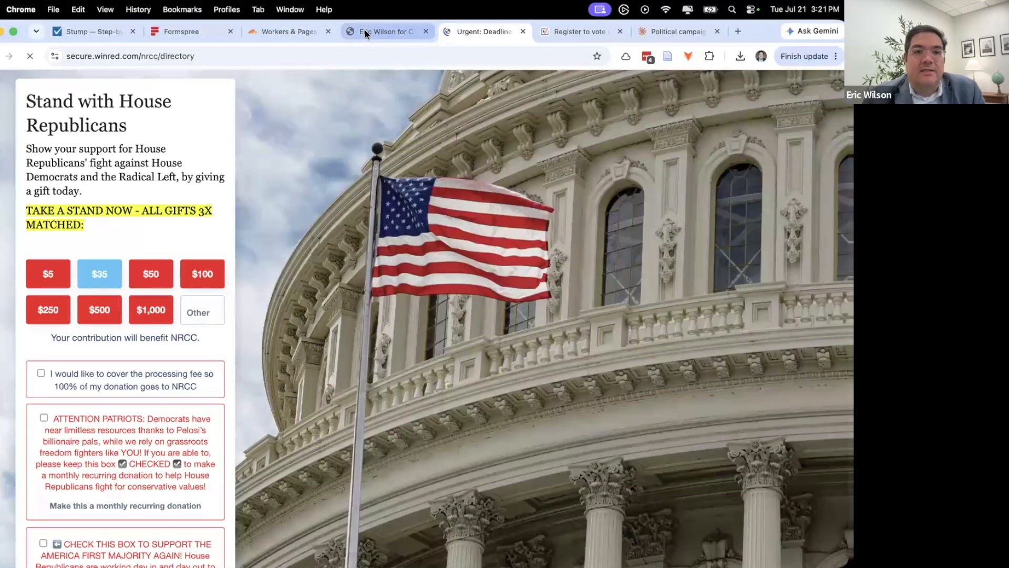
{"action": "left_click", "coordinate": [365, 30]}
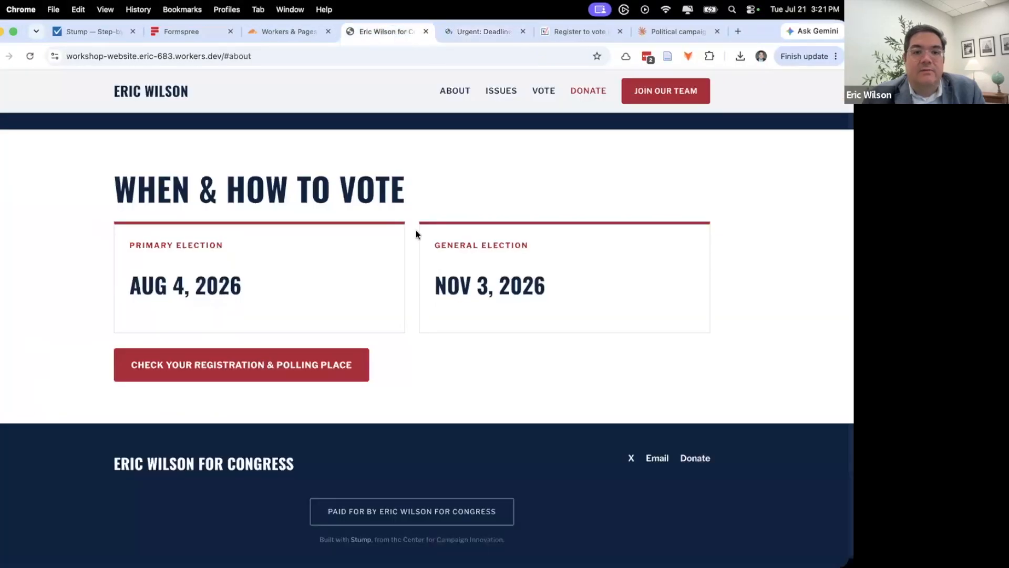
{"action": "left_click", "coordinate": [631, 458]}
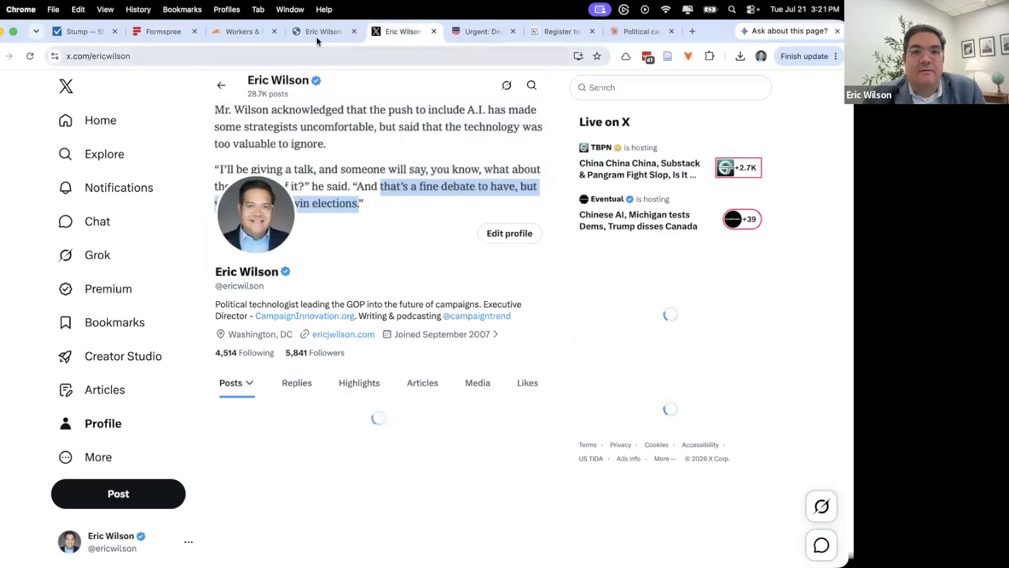
{"action": "left_click", "coordinate": [316, 37]}
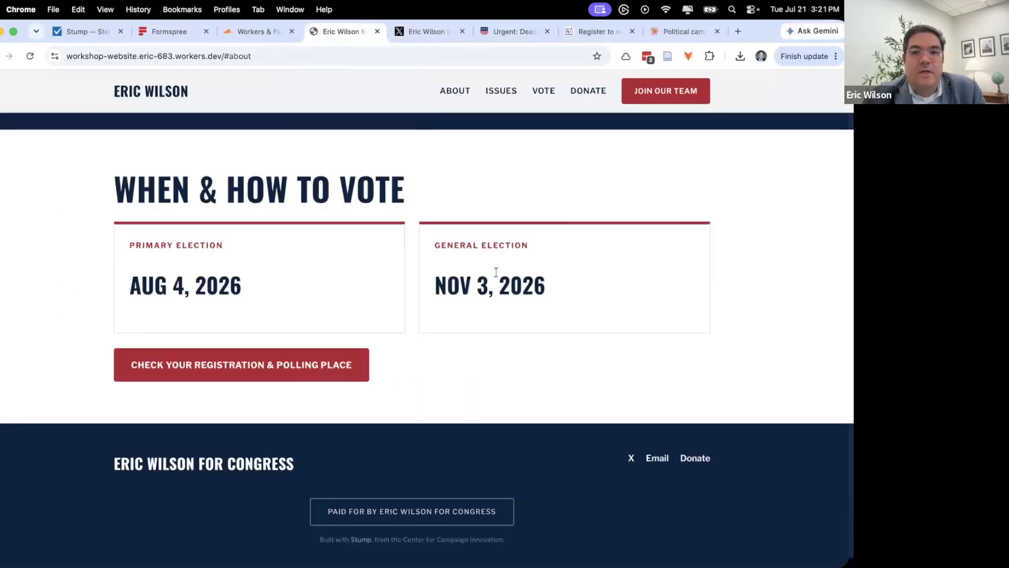
{"action": "scroll", "coordinate": [495, 268], "scroll_direction": "up", "scroll_amount": 15}
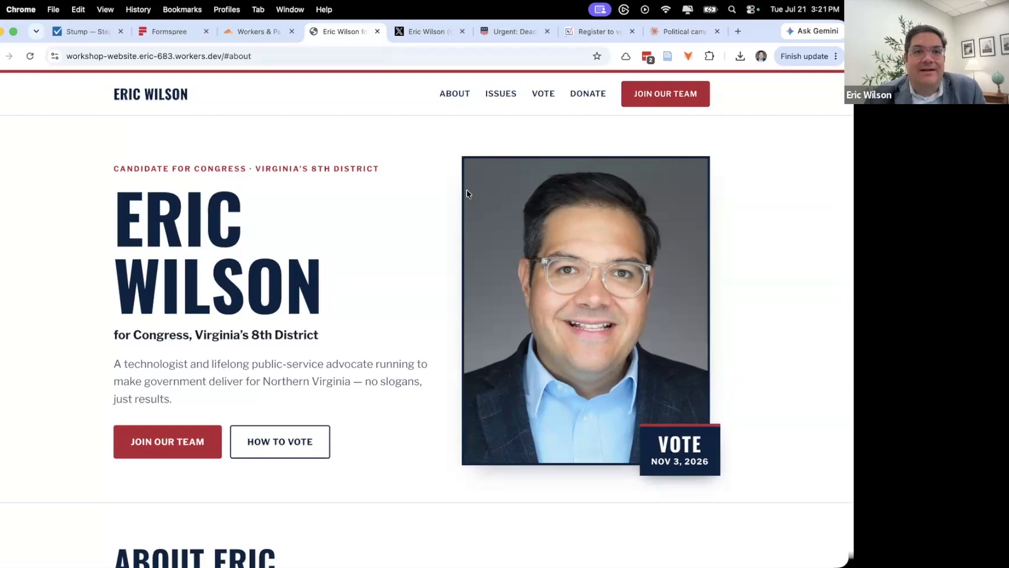
- Search the worker's Domains page for the campaign's .com domain and begin adding a custom domain
{"action": "left_click", "coordinate": [254, 35]}
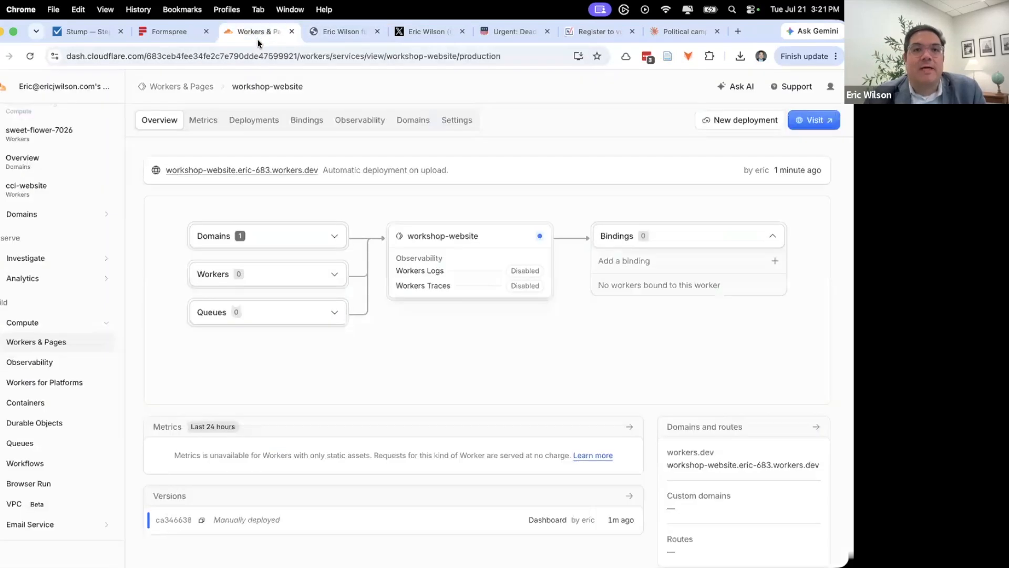
{"action": "scroll", "coordinate": [401, 151], "scroll_direction": "up", "scroll_amount": 1}
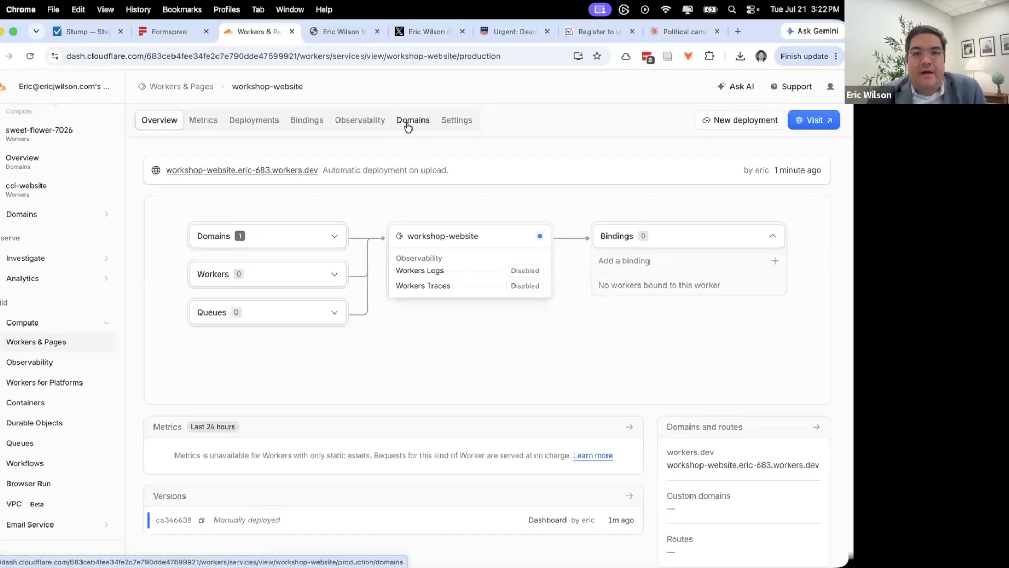
{"action": "left_click", "coordinate": [408, 125]}
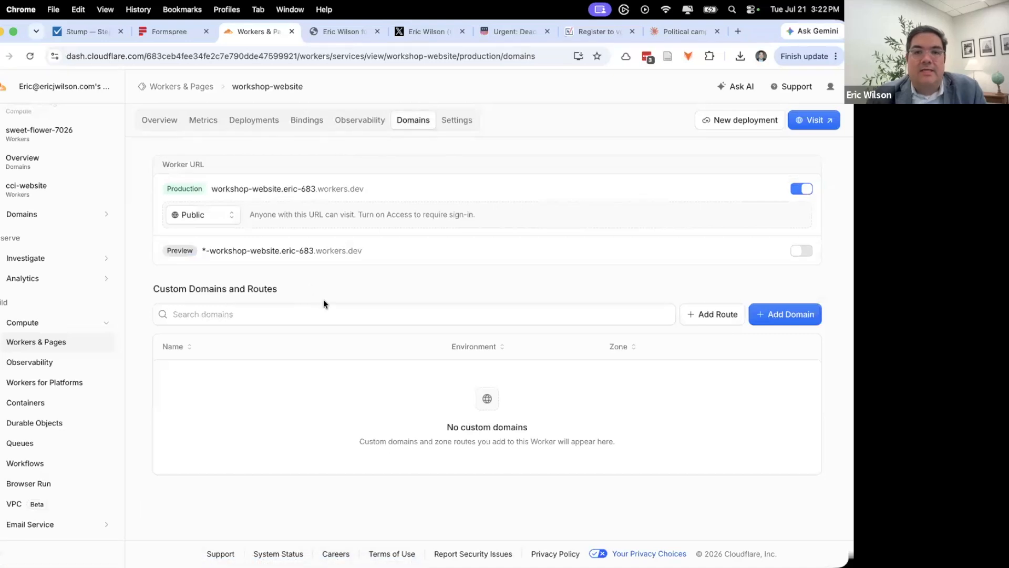
{"action": "left_click", "coordinate": [259, 312]}
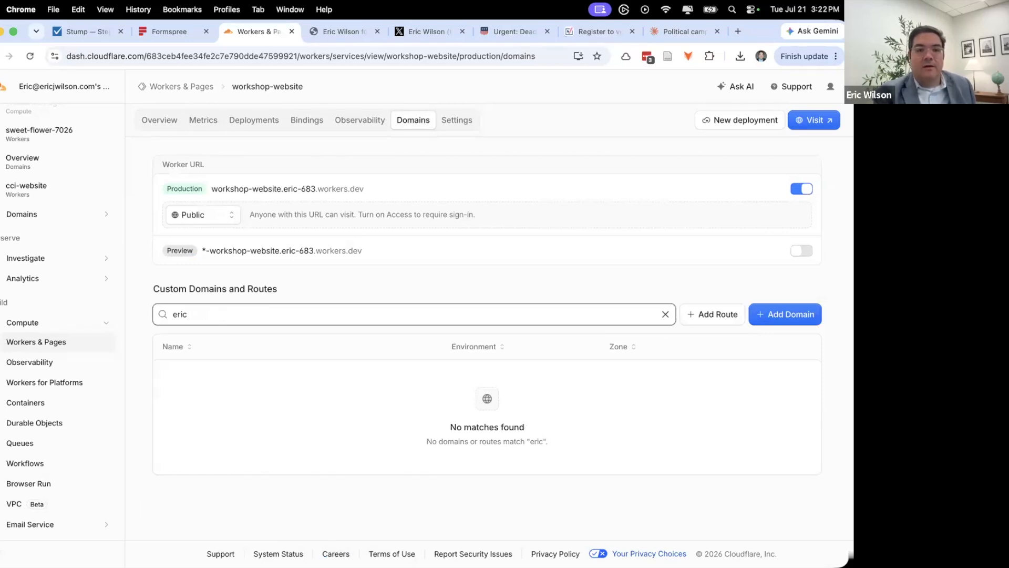
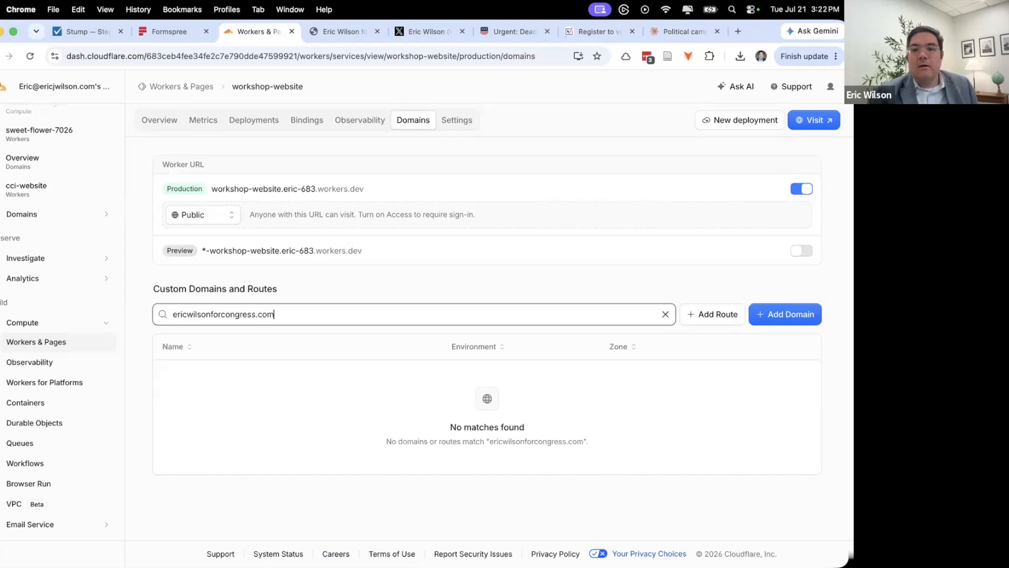
{"action": "left_click", "coordinate": [782, 314]}
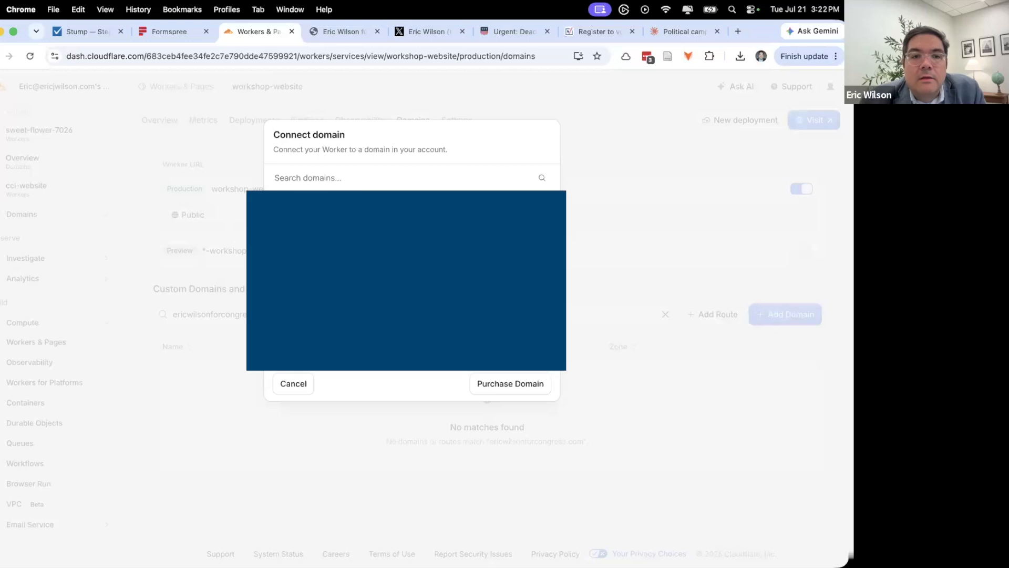
- Connect the campaign's root .com domain to workshop-website and view its Cloudflare settings
{"action": "left_click", "coordinate": [495, 241]}
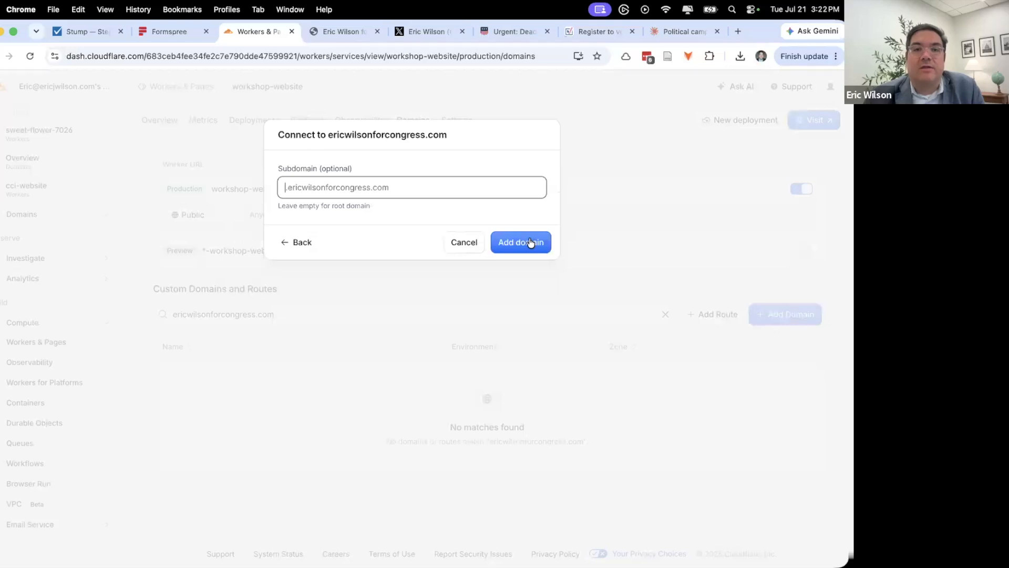
{"action": "left_click", "coordinate": [531, 242]}
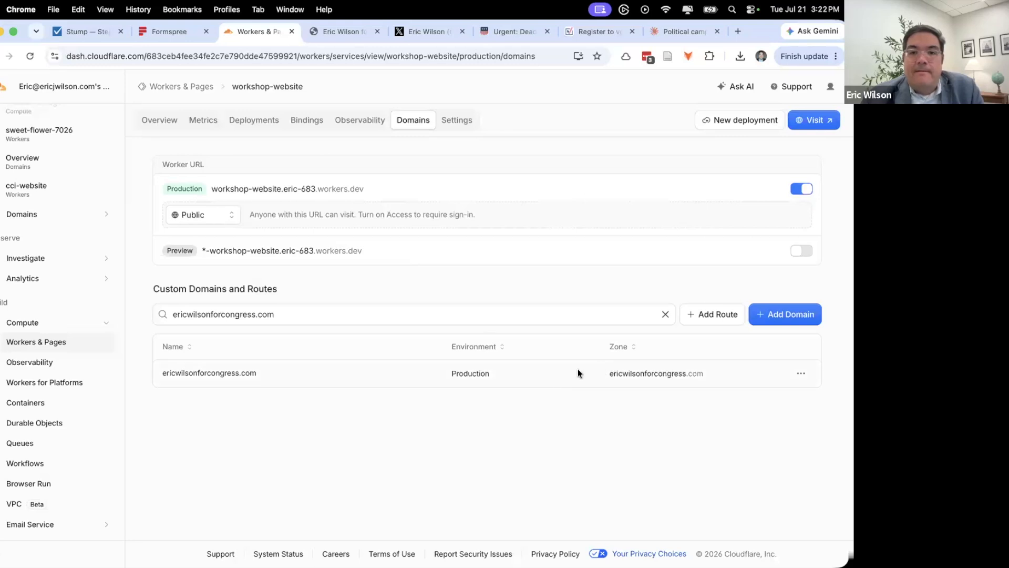
{"action": "left_click", "coordinate": [800, 374]}
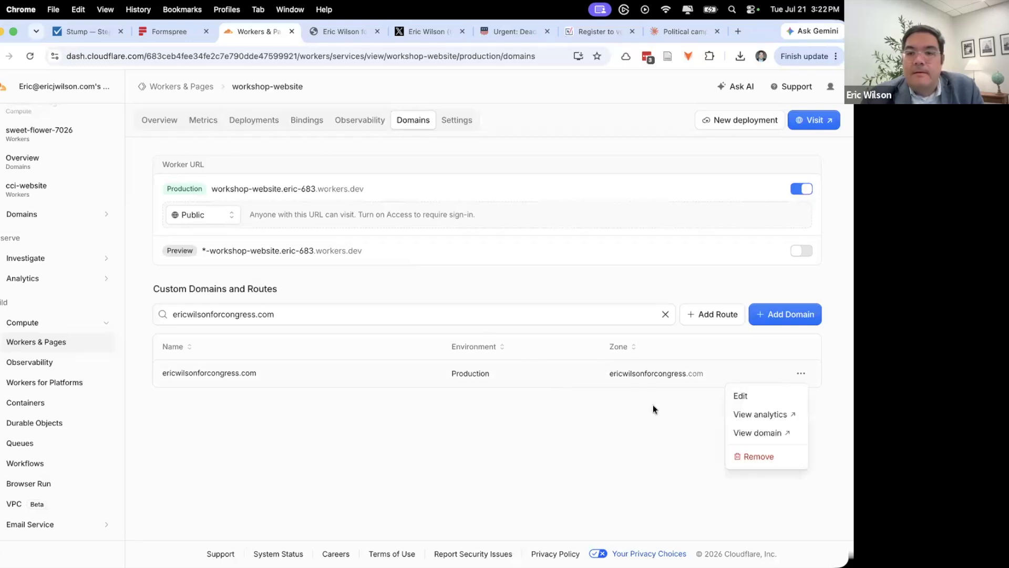
{"action": "left_click", "coordinate": [745, 433]}
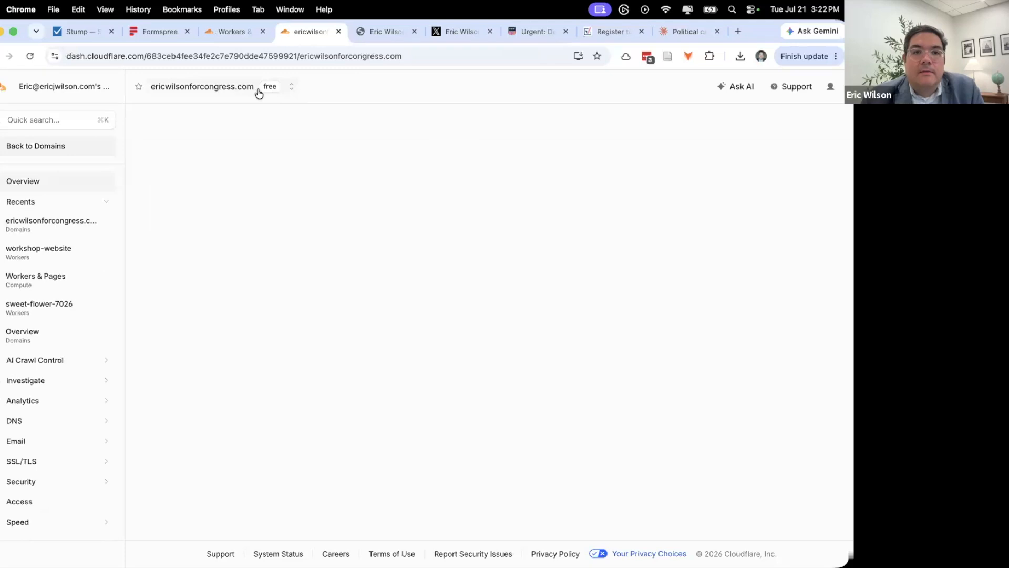
- Open the live campaign site on its new custom domain from the worker overview
{"action": "left_click", "coordinate": [224, 33]}
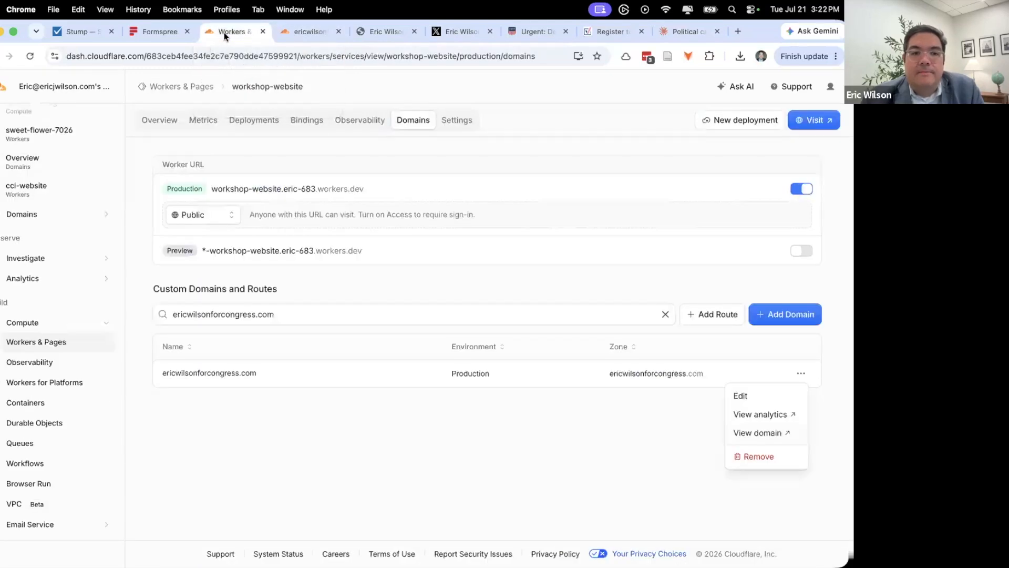
{"action": "left_click", "coordinate": [408, 129]}
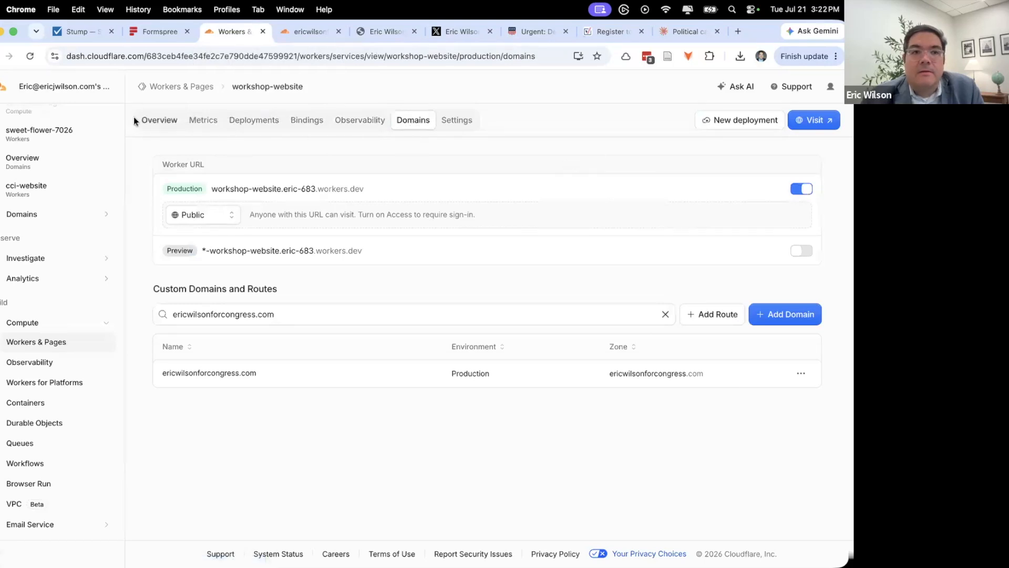
{"action": "left_click", "coordinate": [155, 121]}
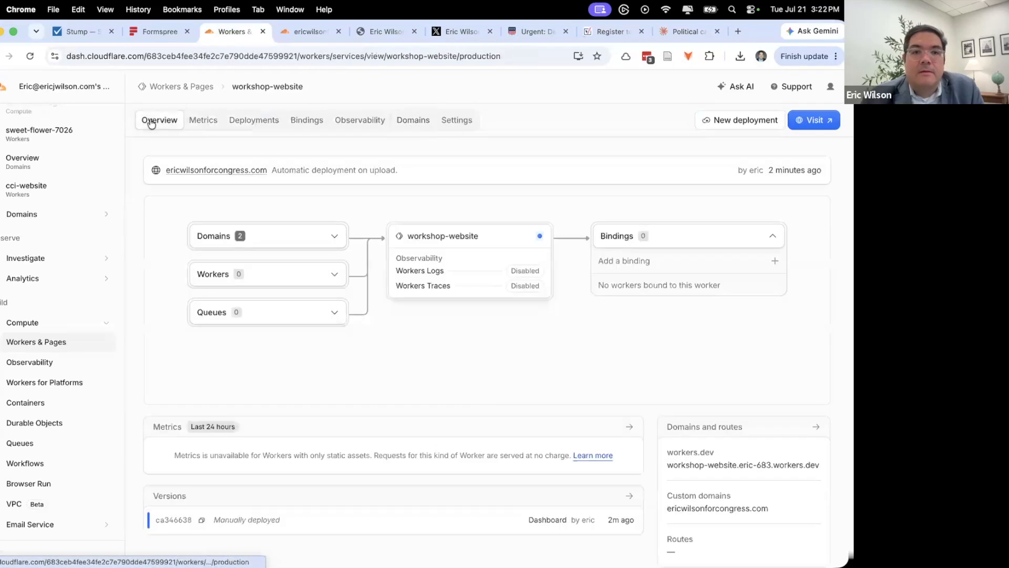
{"action": "left_click", "coordinate": [229, 171]}
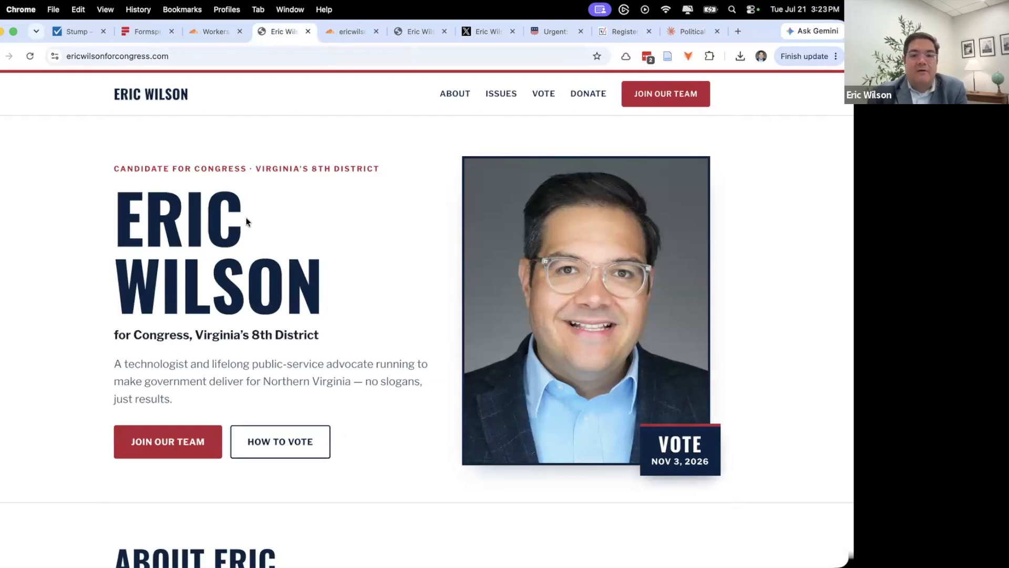
{"action": "scroll", "coordinate": [247, 221], "scroll_direction": "down", "scroll_amount": 8}
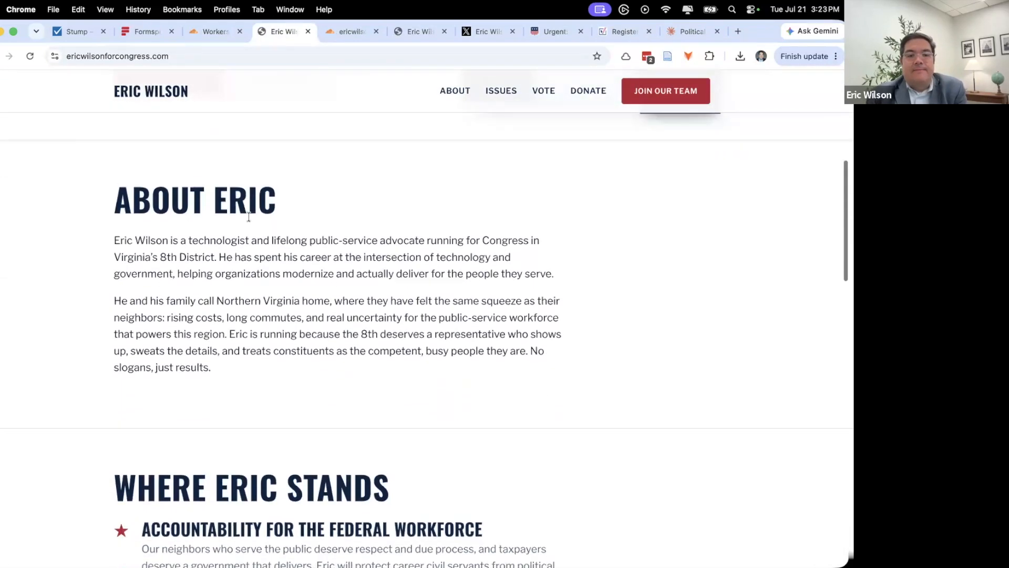
{"action": "scroll", "coordinate": [248, 216], "scroll_direction": "down", "scroll_amount": 10}
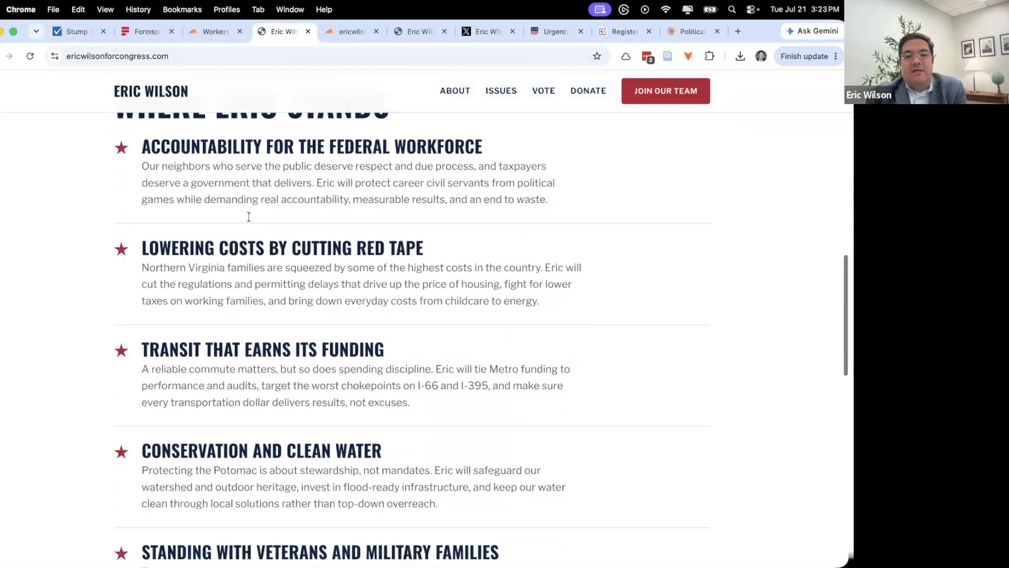
{"action": "scroll", "coordinate": [249, 217], "scroll_direction": "down", "scroll_amount": 10}
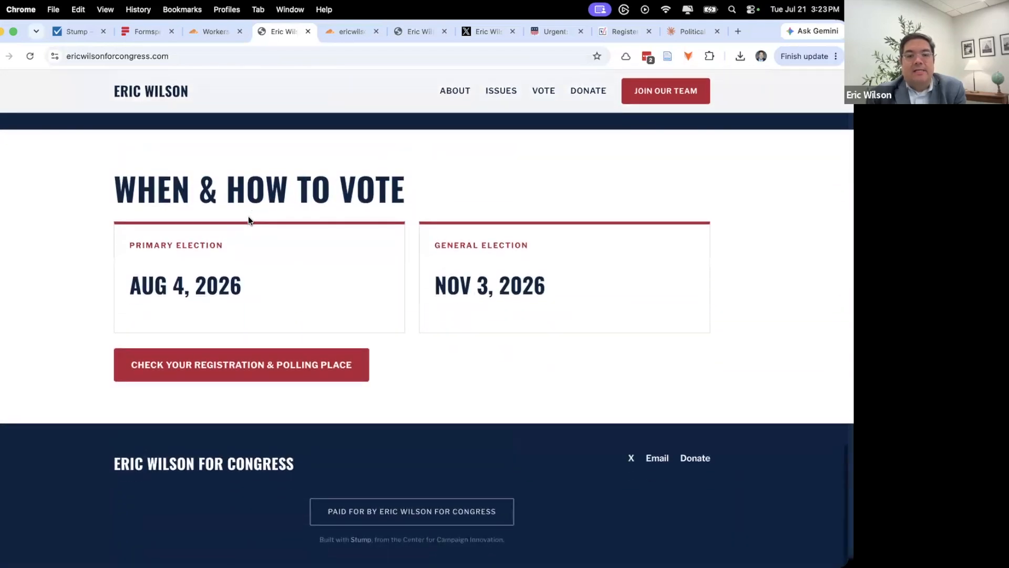
{"action": "scroll", "coordinate": [248, 218], "scroll_direction": "up", "scroll_amount": 20}
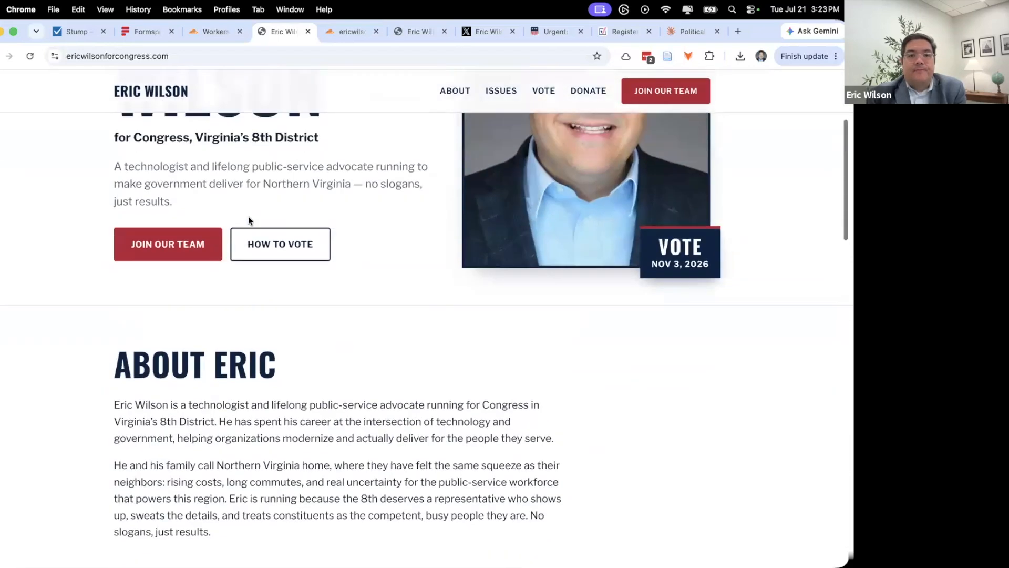
{"action": "scroll", "coordinate": [249, 217], "scroll_direction": "up", "scroll_amount": 2}
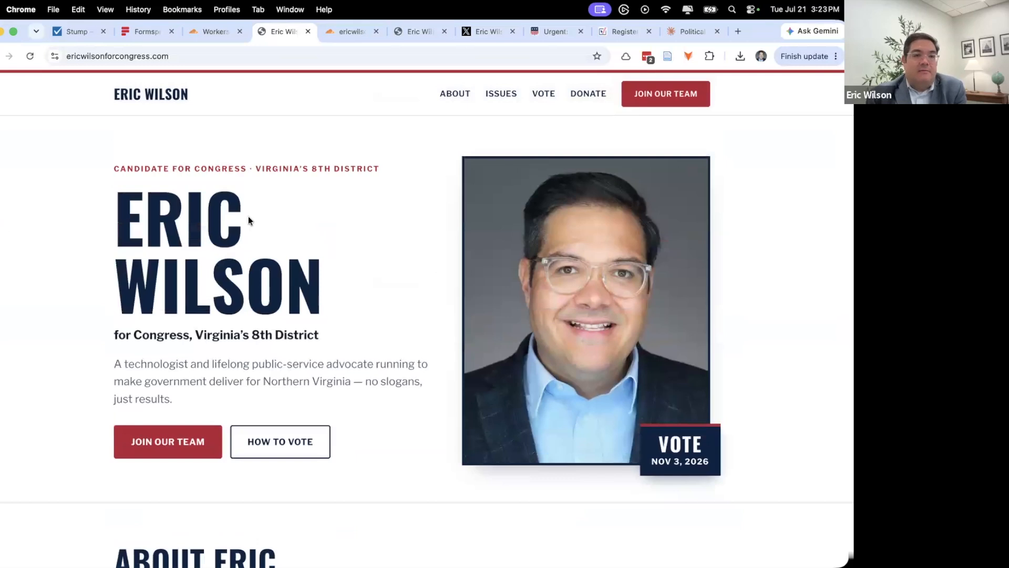
{"action": "scroll", "coordinate": [259, 215], "scroll_direction": "down", "scroll_amount": 2}
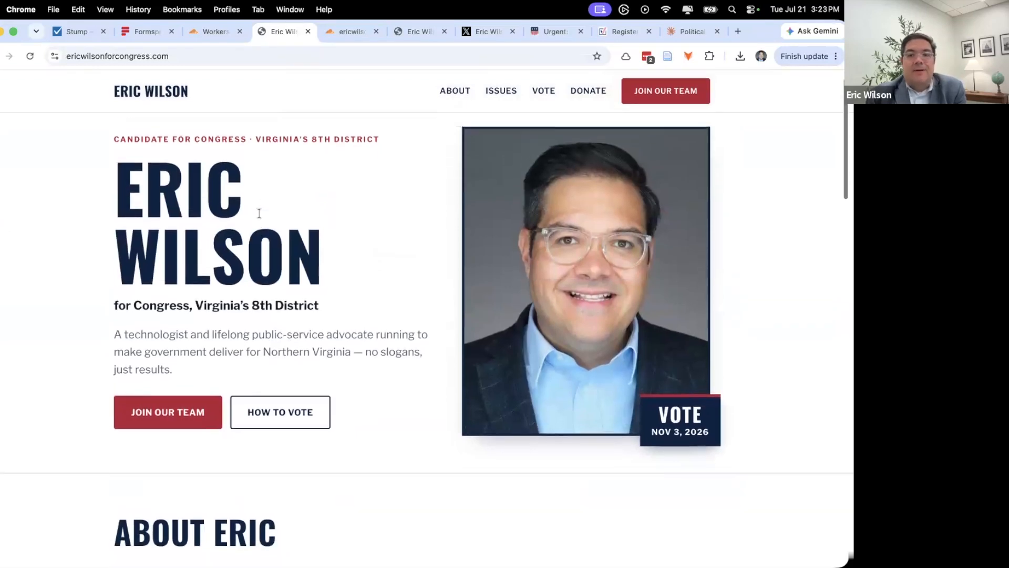
{"action": "scroll", "coordinate": [259, 213], "scroll_direction": "up", "scroll_amount": 2}
{"action": "mouse_move", "coordinate": [242, 215]}
{"action": "left_mouse_down"}
{"action": "mouse_move", "coordinate": [146, 218]}
{"action": "mouse_move", "coordinate": [223, 216]}
{"action": "left_mouse_up"}
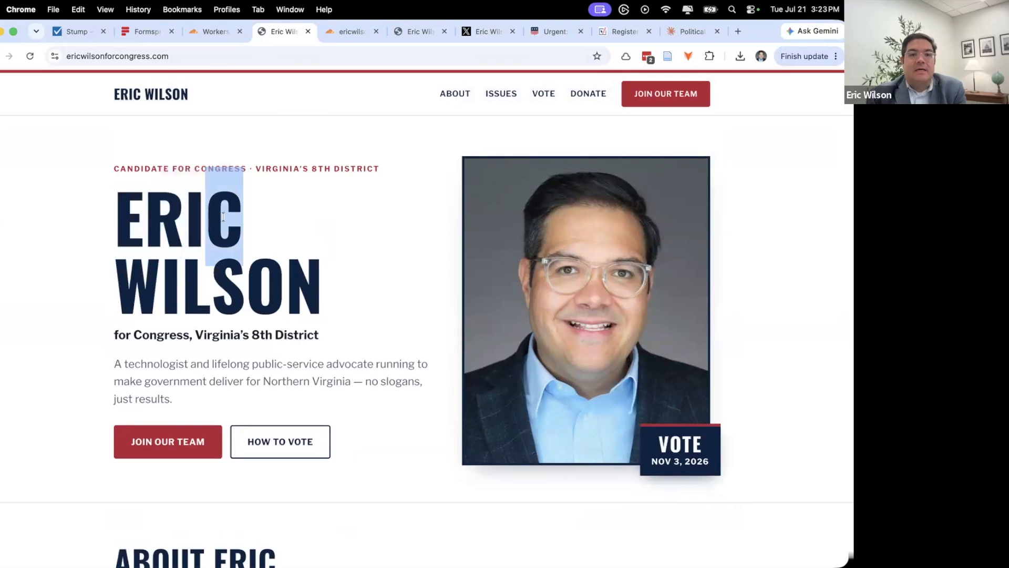
{"action": "left_click", "coordinate": [223, 216]}
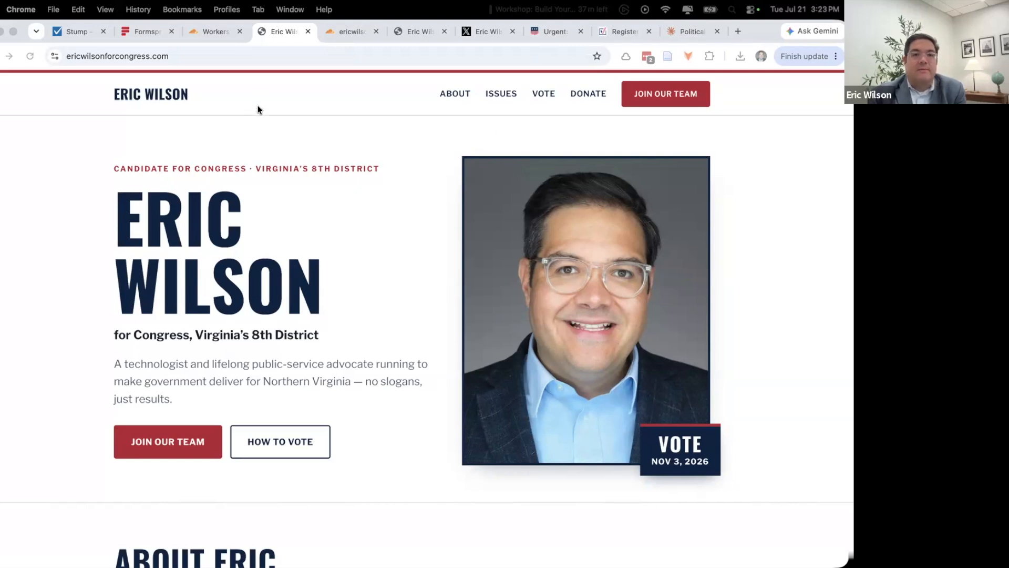
- Ask Claude 'I want to add my logo to the website'
{"action": "left_click", "coordinate": [691, 31]}
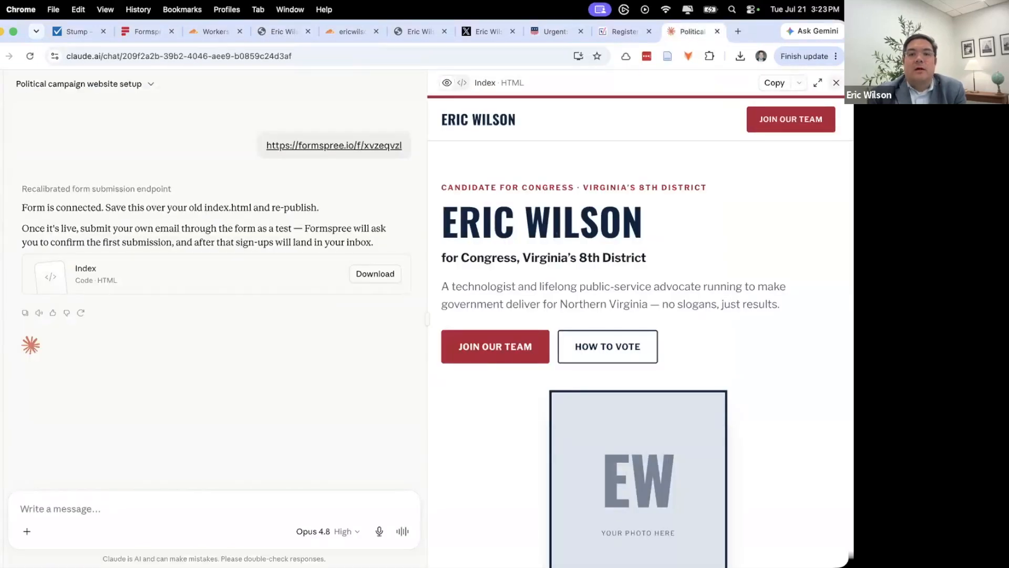
{"action": "left_click", "coordinate": [836, 82]}
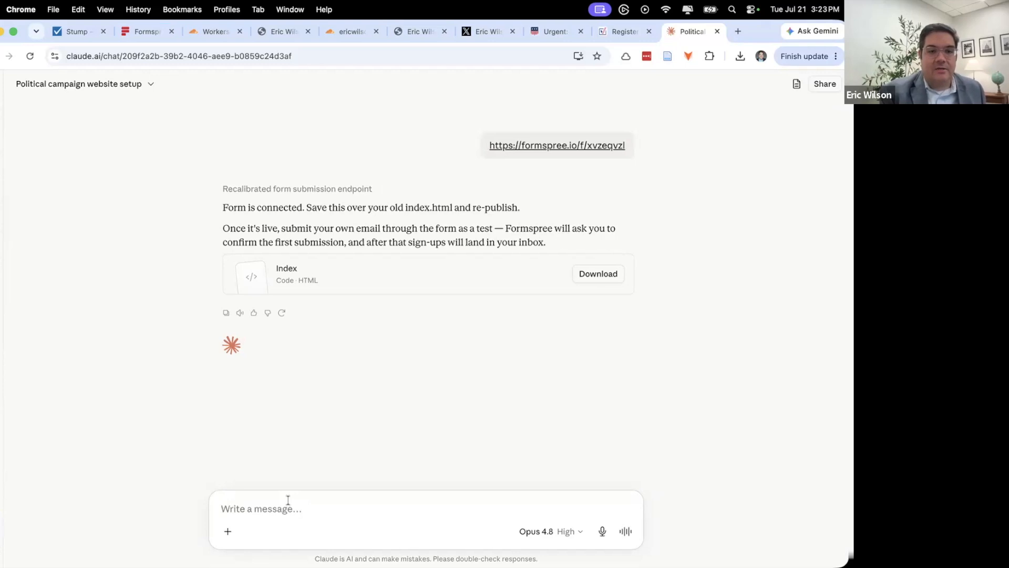
{"action": "type", "text": "I want to "}
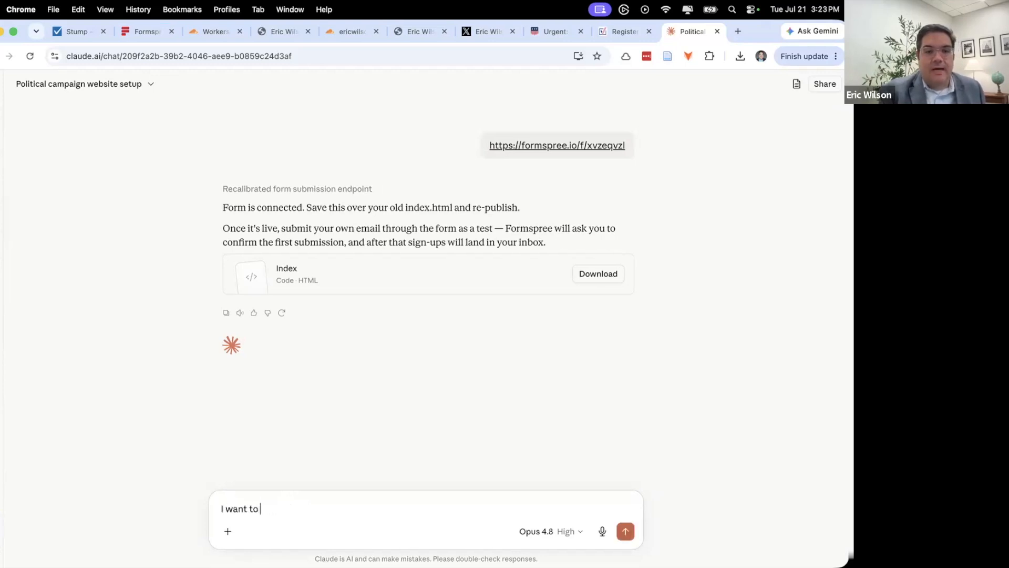
{"action": "type", "text": "add my logo"}
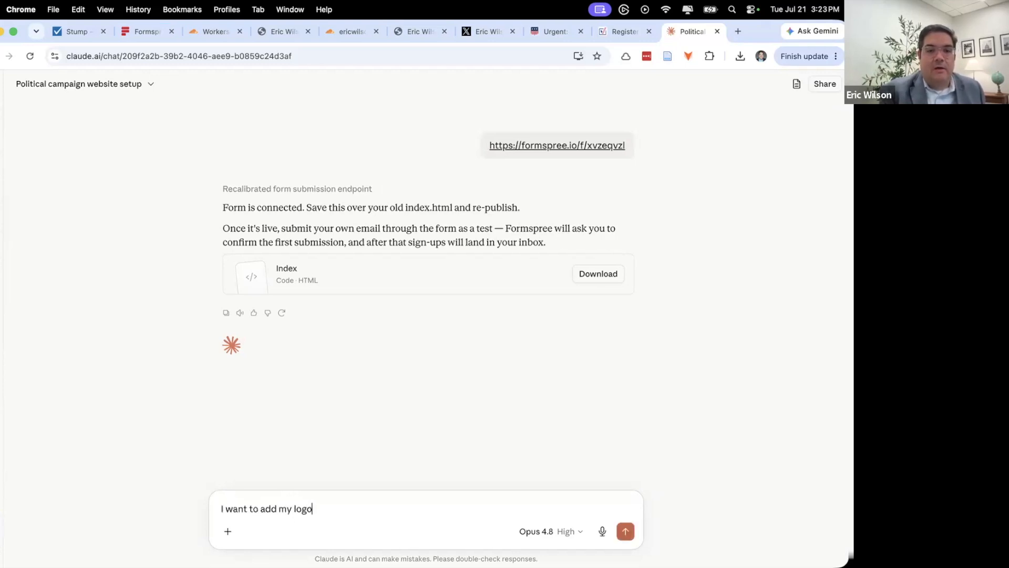
{"action": "type", "text": " to the website"}
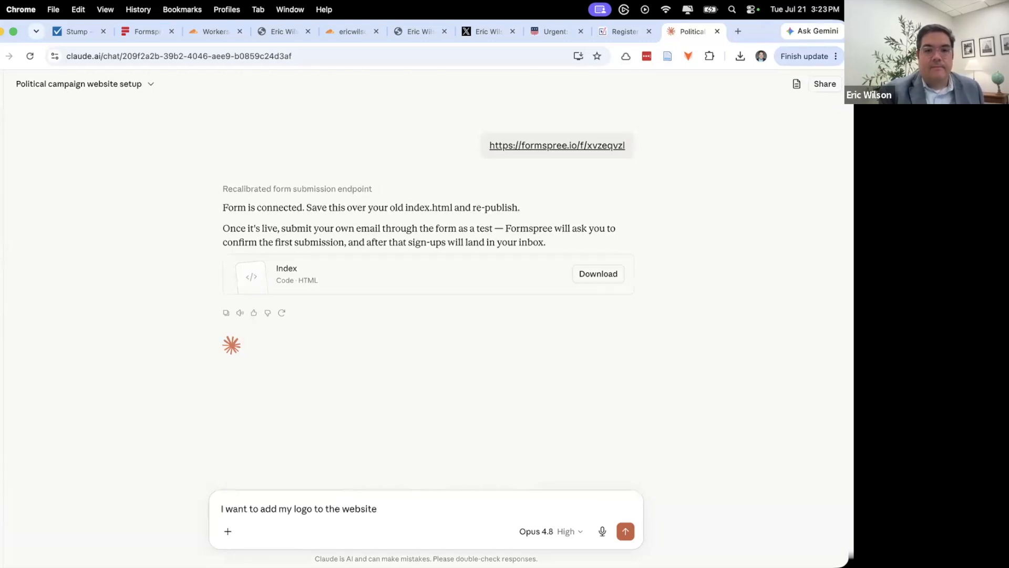
{"action": "key", "text": "Return"}
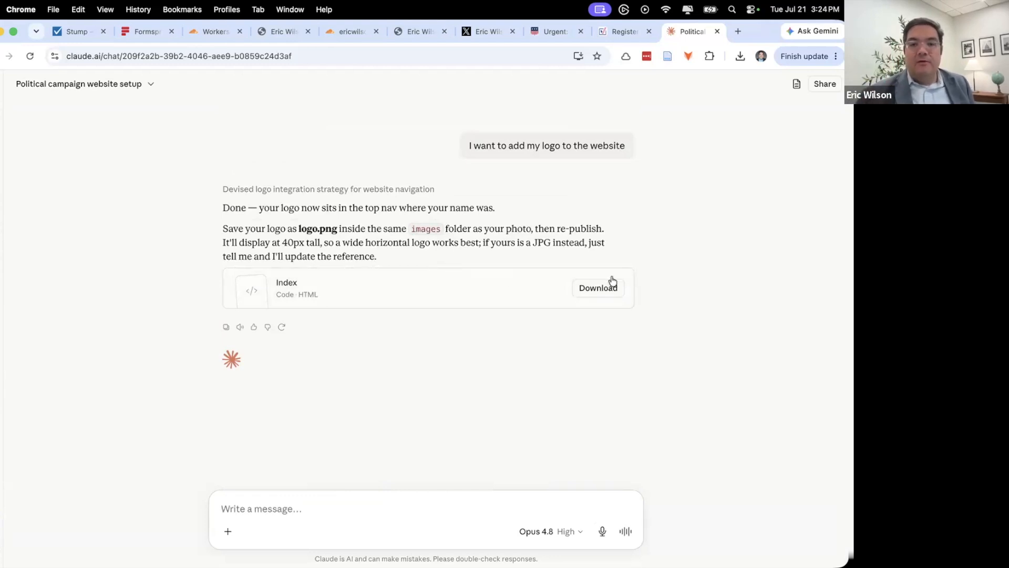
- Download the updated Index HTML file Claude provides
{"action": "left_click", "coordinate": [606, 294]}
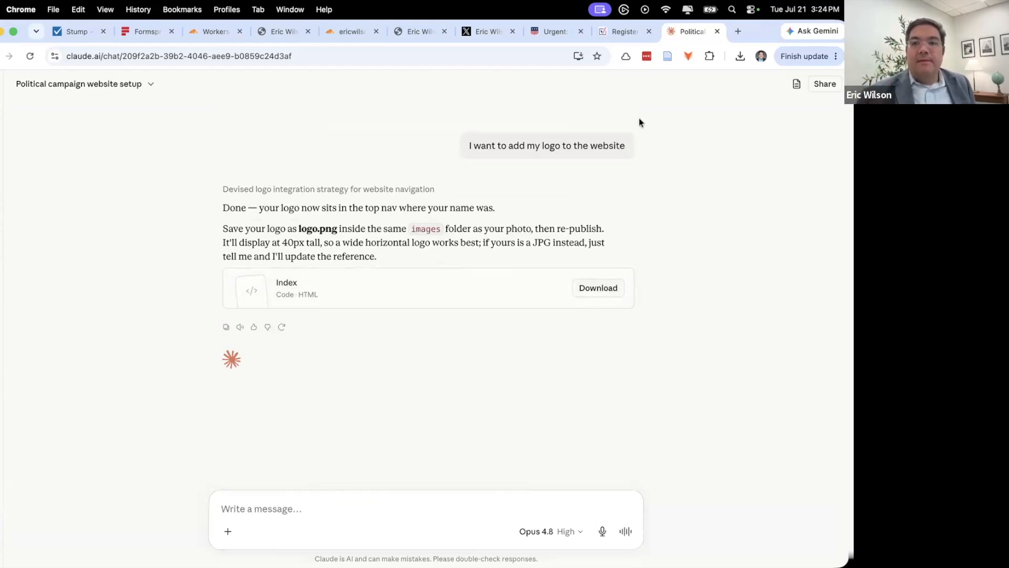
{"action": "left_click", "coordinate": [745, 58]}
{"action": "left_click", "coordinate": [813, 158]}
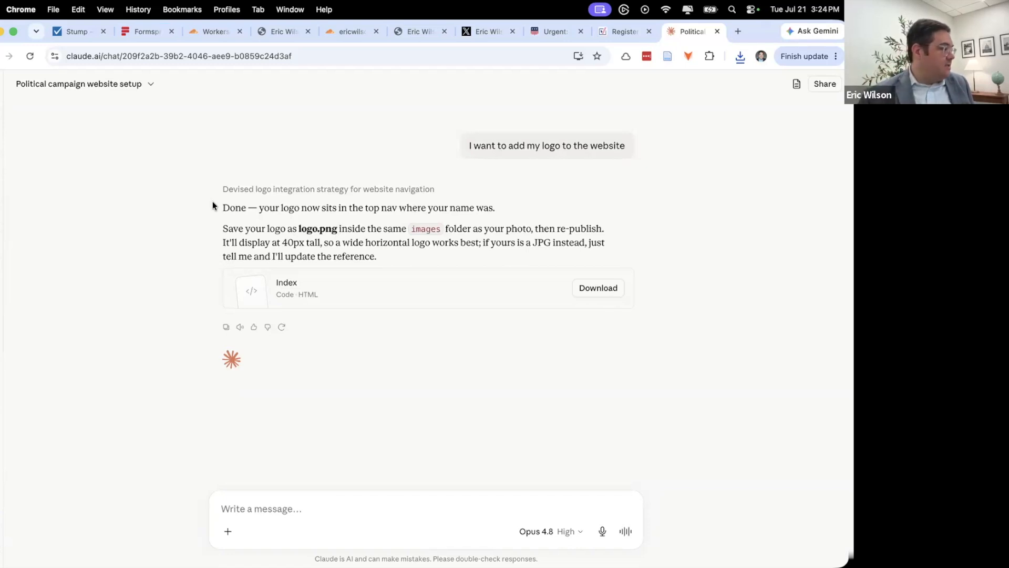
{"action": "key", "text": "super+Tab"}
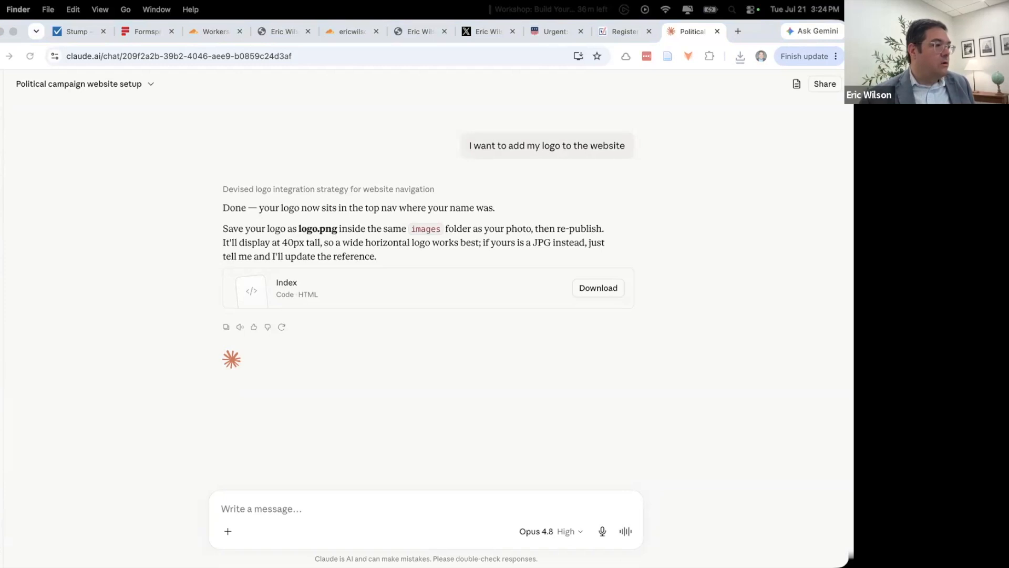
- Delete the old index.html and place logo.png inside the images folder
{"action": "left_click_drag", "start_coordinate": [440, 250], "coordinate": [333, 130]}
{"action": "left_click", "coordinate": [323, 179]}
{"action": "right_click", "coordinate": [323, 178]}
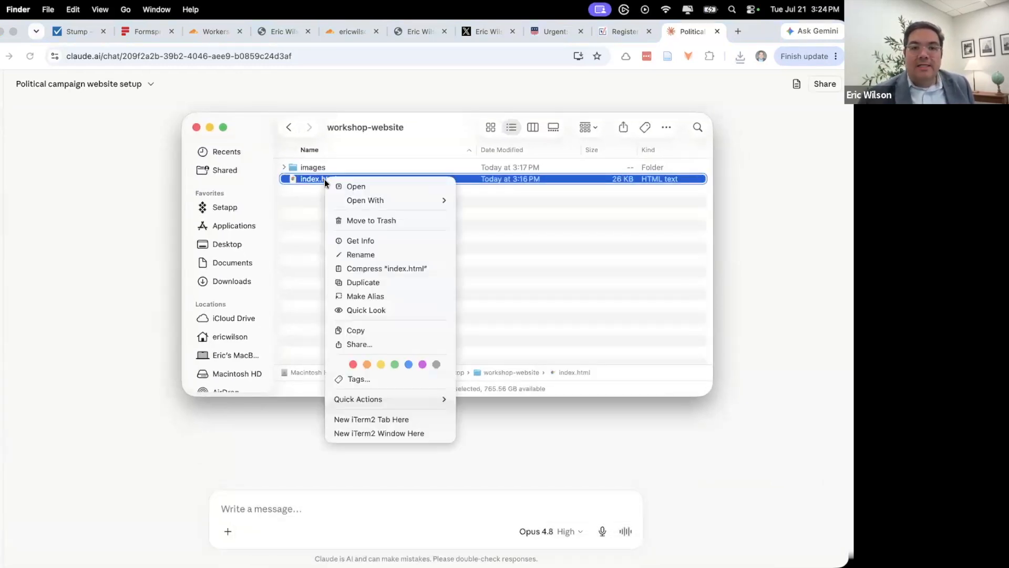
{"action": "left_click", "coordinate": [387, 223]}
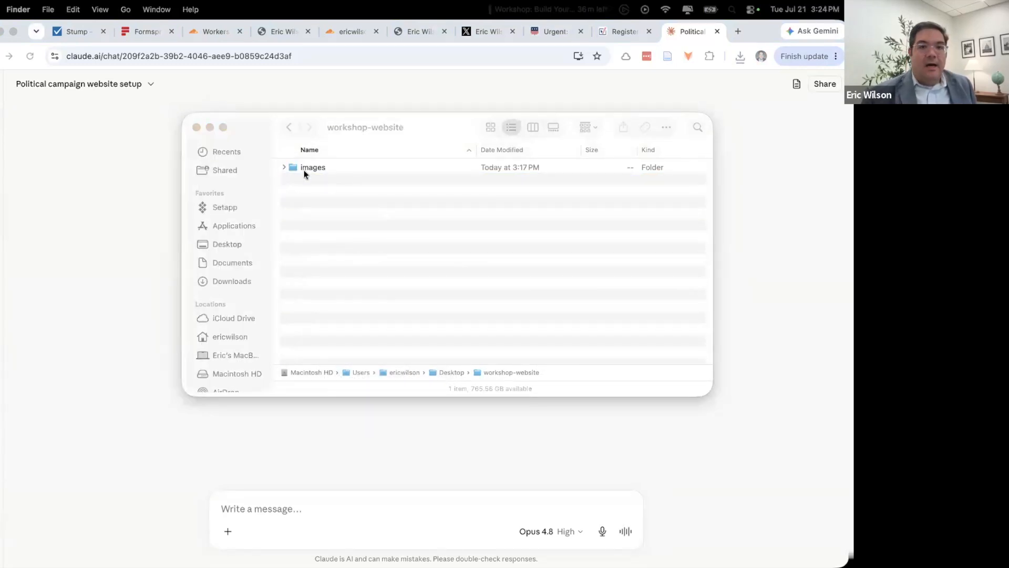
{"action": "left_click", "coordinate": [283, 167]}
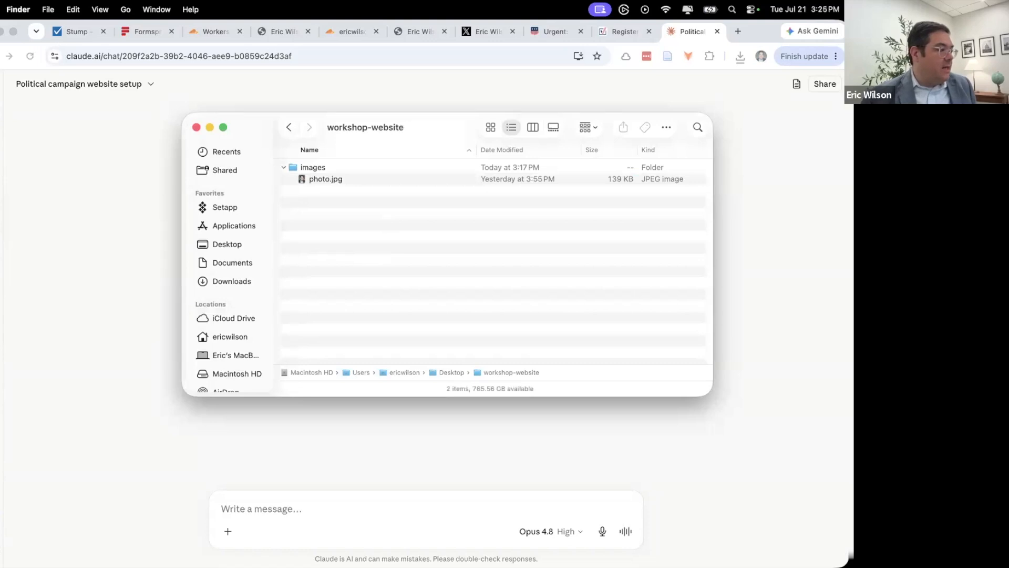
{"action": "left_click_drag", "start_coordinate": [375, 240], "coordinate": [375, 240]}
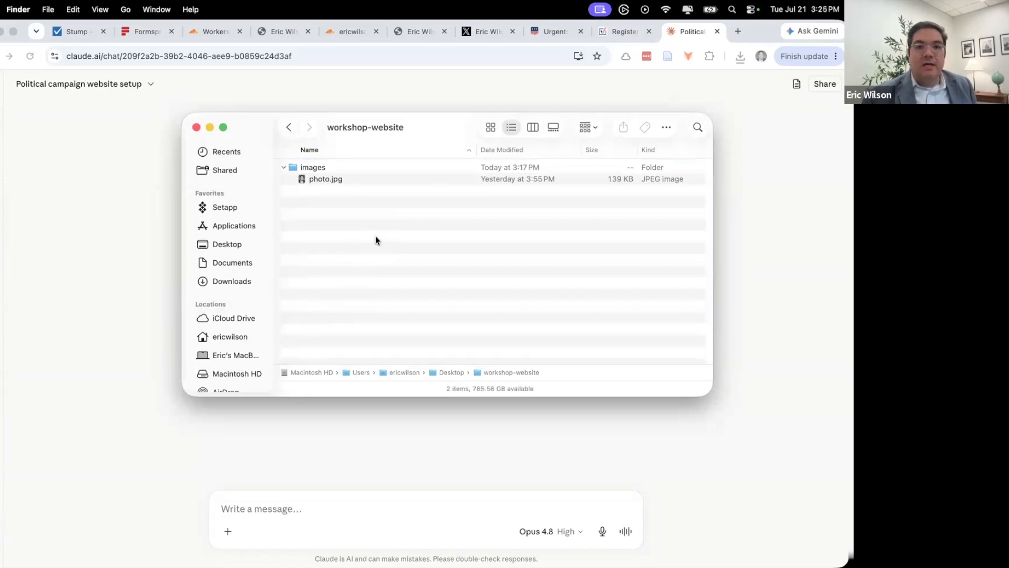
{"action": "left_click_drag", "start_coordinate": [299, 192], "coordinate": [318, 169]}
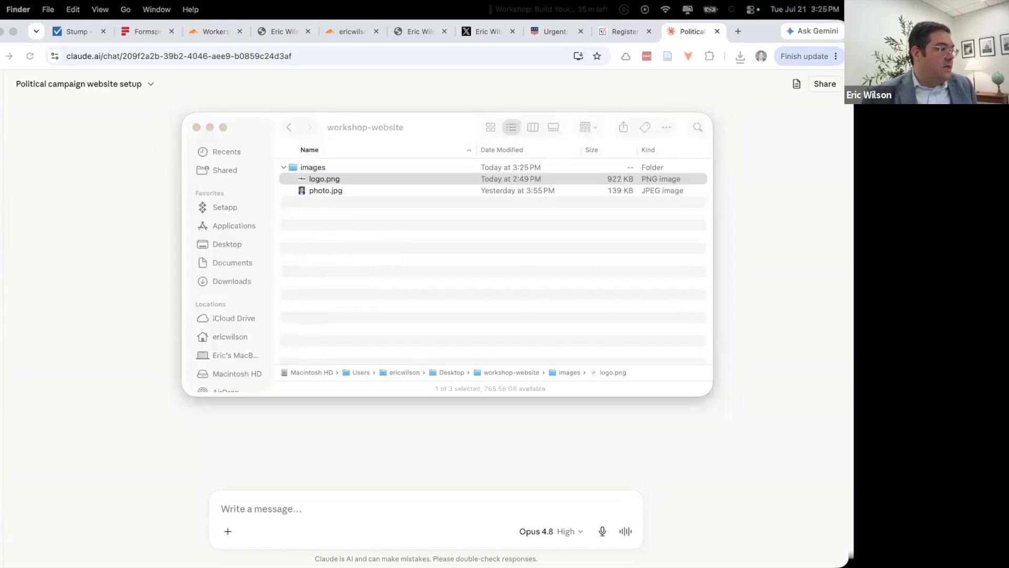
- Add the downloaded index (3).html to workshop-website and rename it index.html
{"action": "left_click_drag", "start_coordinate": [432, 317], "coordinate": [433, 320]}
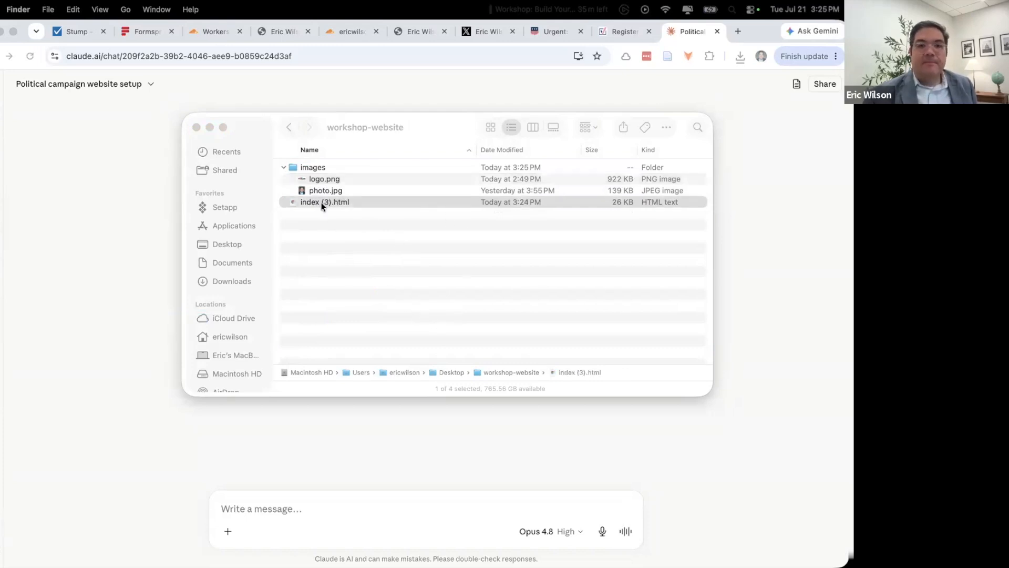
{"action": "left_click", "coordinate": [362, 205]}
{"action": "key", "text": "Return"}
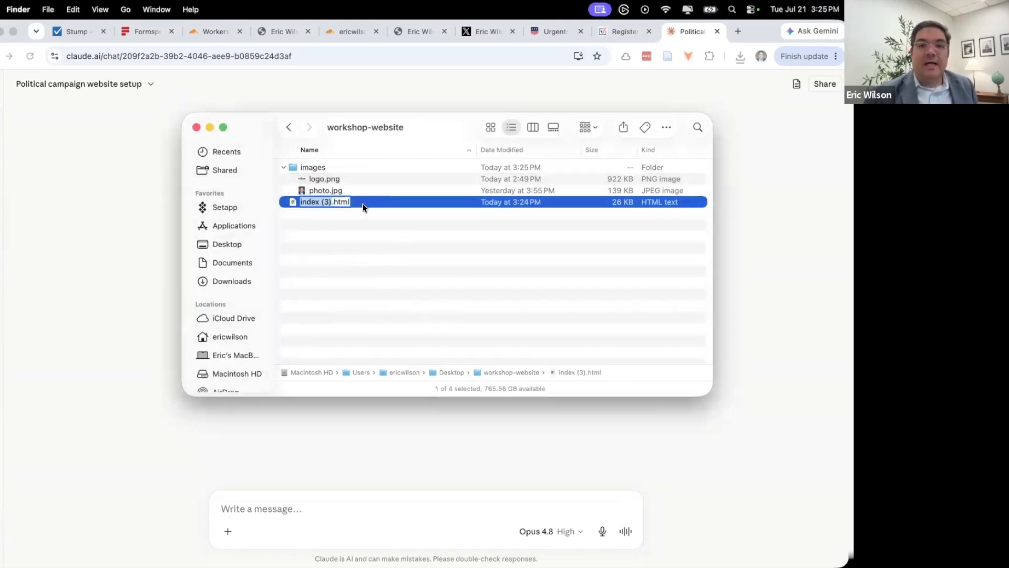
{"action": "key", "text": "Right"}
{"action": "key", "text": "Right"}
{"action": "key", "text": "Right"}
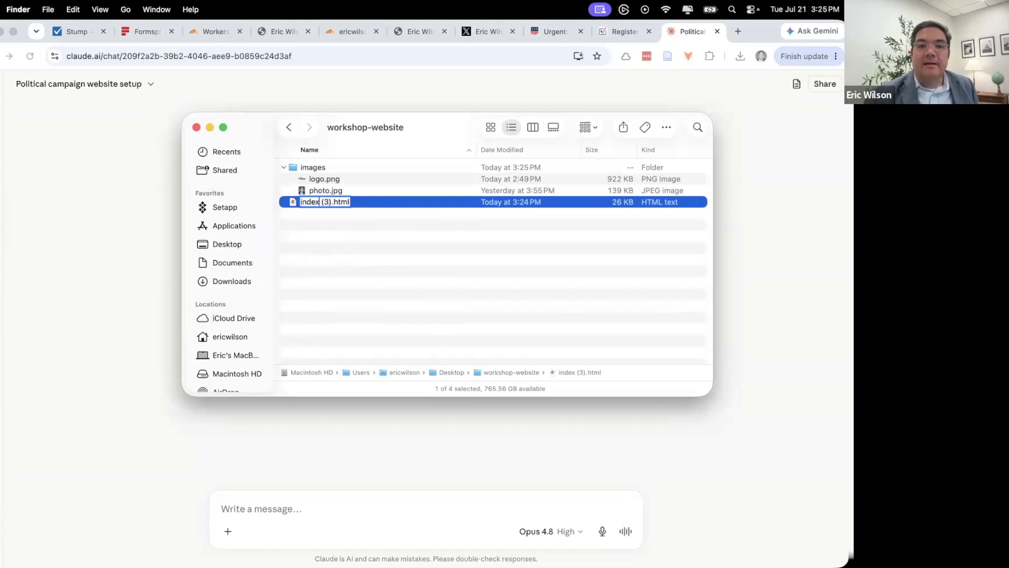
{"action": "key", "text": "BackSpace"}
{"action": "key", "text": "BackSpace"}
{"action": "key", "text": "BackSpace"}
{"action": "key", "text": "BackSpace"}
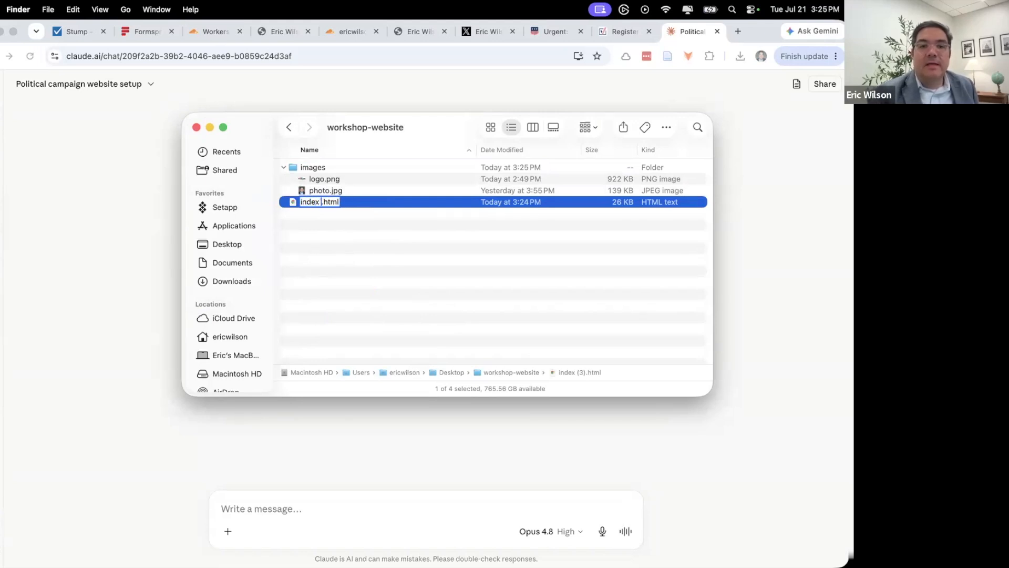
{"action": "key", "text": "Return"}
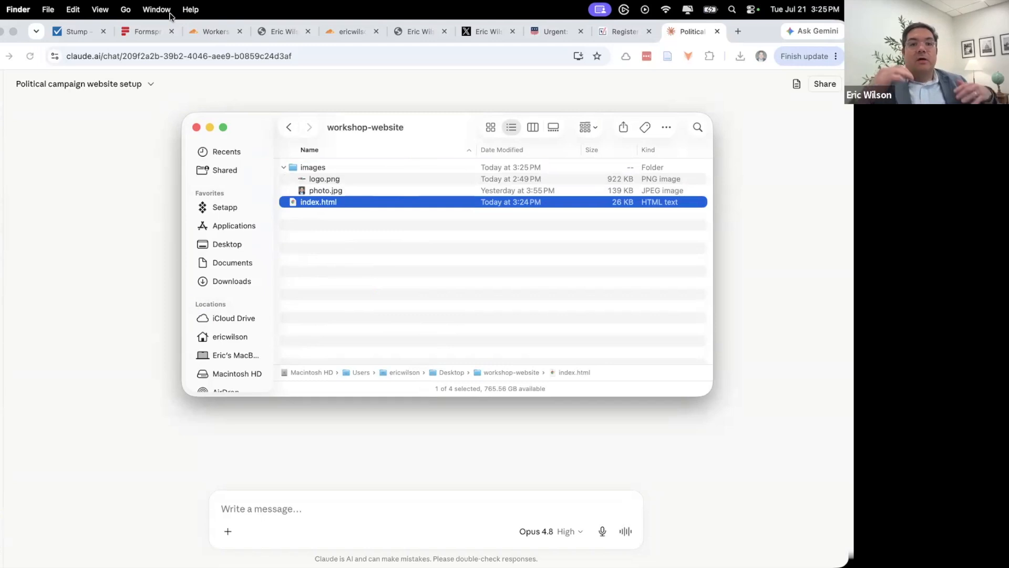
- Quick Look the updated index.html to confirm the logo in the nav
{"action": "key", "text": "space"}
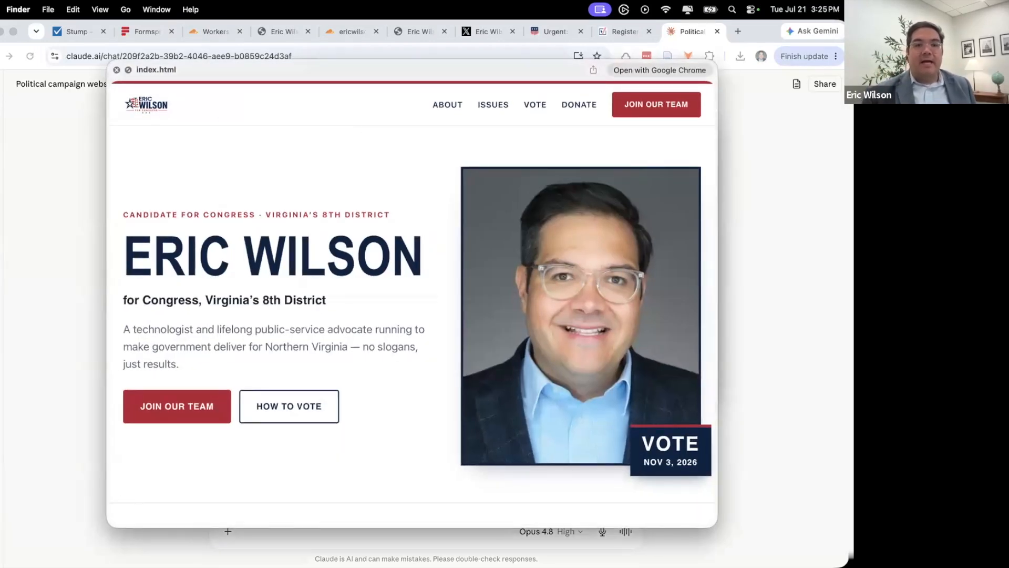
{"action": "scroll", "coordinate": [166, 117], "scroll_direction": "down", "scroll_amount": 3}
{"action": "scroll", "coordinate": [166, 117], "scroll_direction": "up", "scroll_amount": 3}
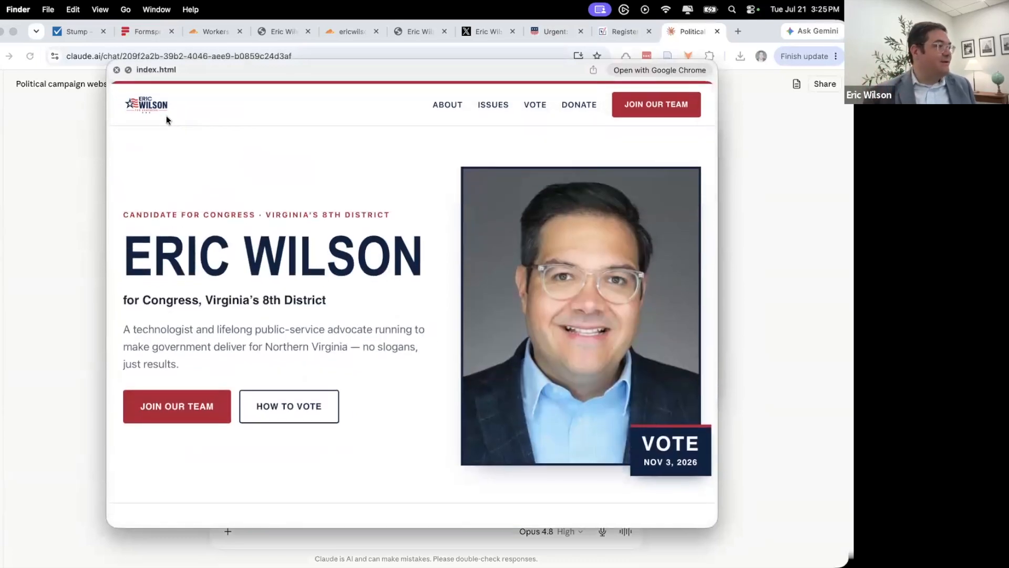
{"action": "key", "text": "space"}
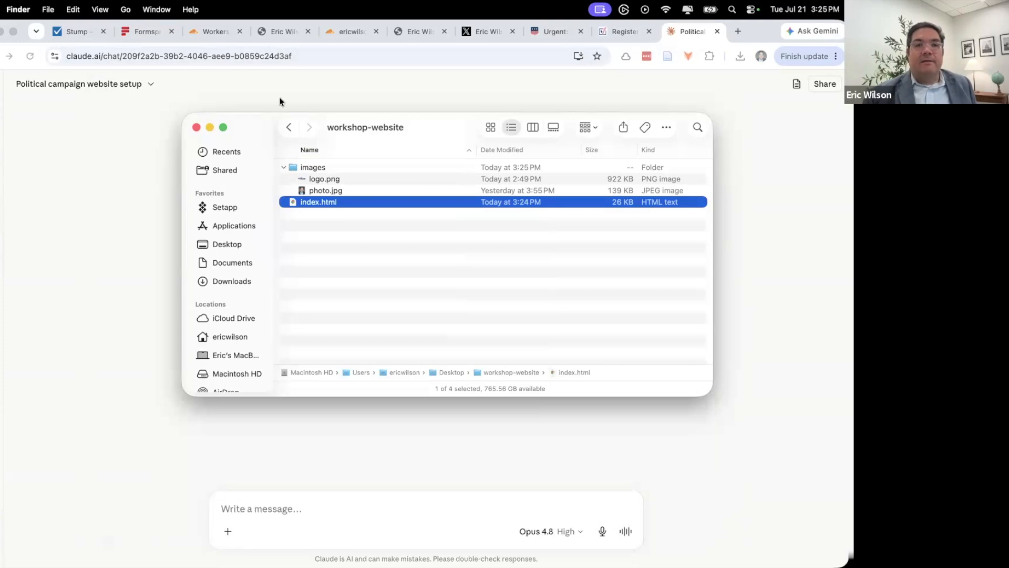
- Start a new deployment of the workshop-website Worker
{"action": "left_click", "coordinate": [208, 37]}
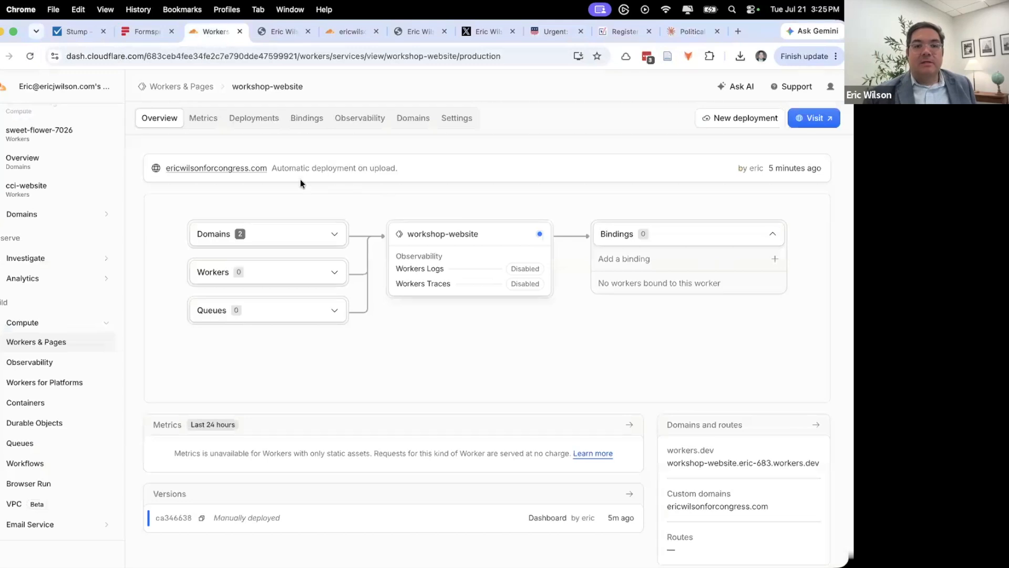
{"action": "scroll", "coordinate": [301, 183], "scroll_direction": "down", "scroll_amount": 2}
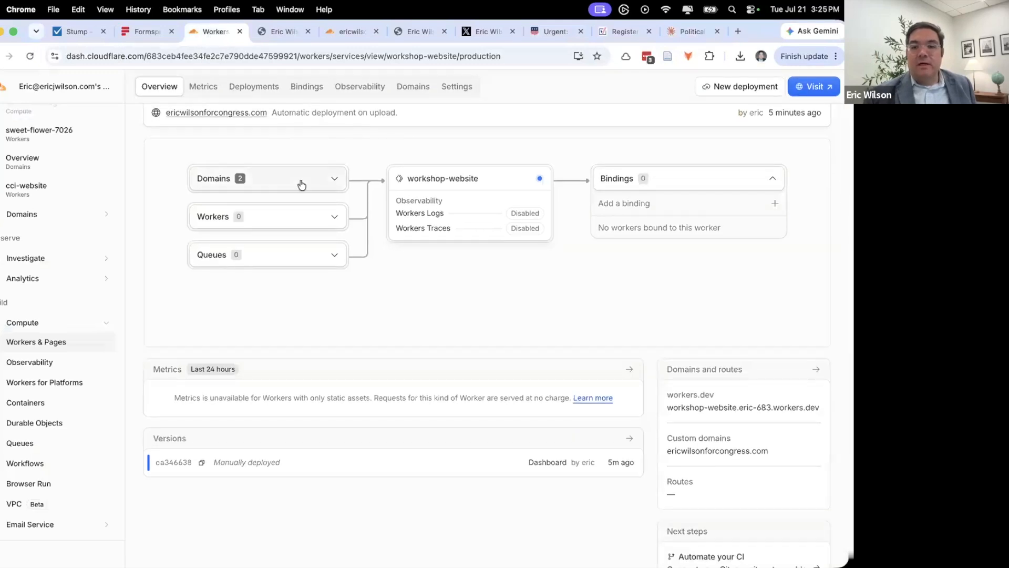
{"action": "scroll", "coordinate": [301, 184], "scroll_direction": "down", "scroll_amount": 3}
{"action": "scroll", "coordinate": [301, 184], "scroll_direction": "up", "scroll_amount": 5}
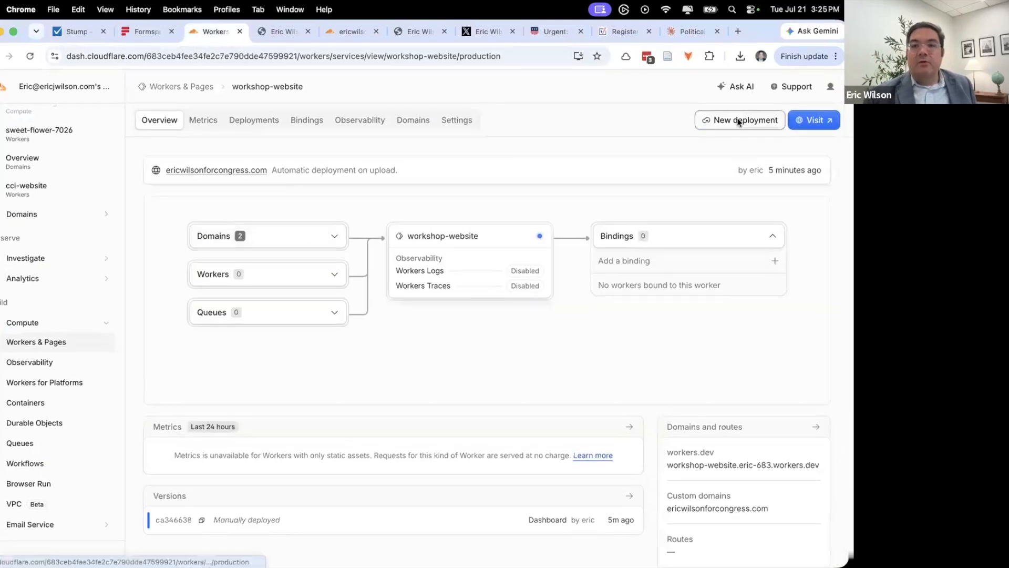
{"action": "left_click", "coordinate": [764, 121]}
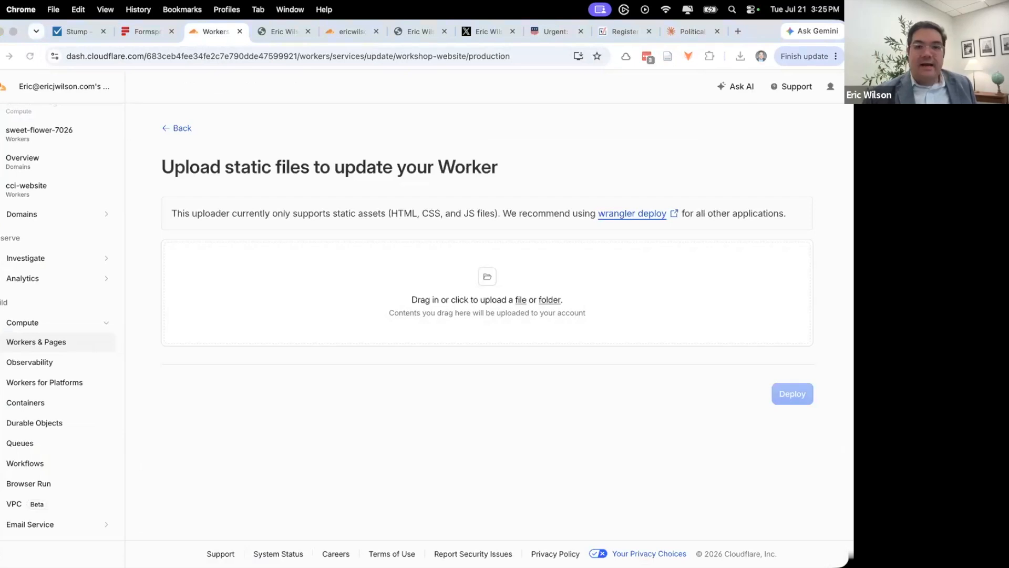
- Drag all items from the website folder onto the Worker's upload zone
{"action": "key", "text": "super+Tab"}
{"action": "left_click_drag", "start_coordinate": [435, 124], "coordinate": [600, 198]}
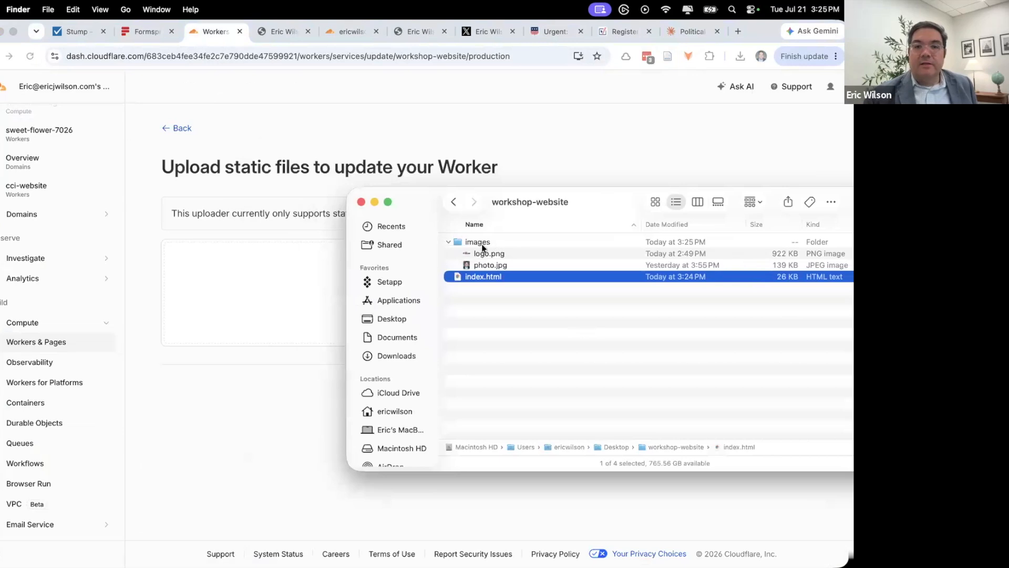
{"action": "left_click", "coordinate": [480, 241], "text": "shift"}
{"action": "left_click_drag", "start_coordinate": [480, 241], "coordinate": [248, 274]}
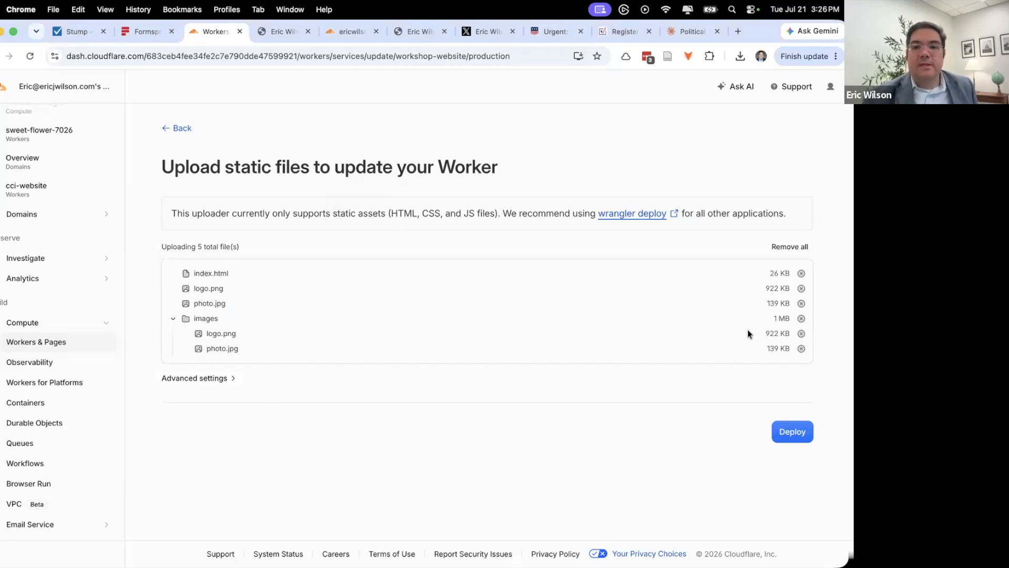
- Clear all queued files from the upload list
{"action": "left_click", "coordinate": [791, 252]}
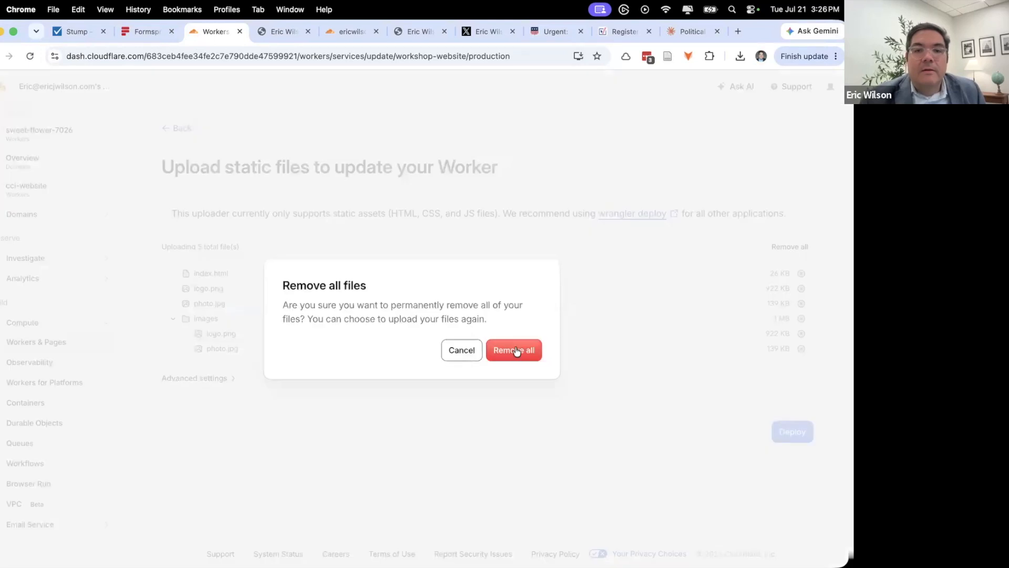
{"action": "left_click", "coordinate": [461, 351]}
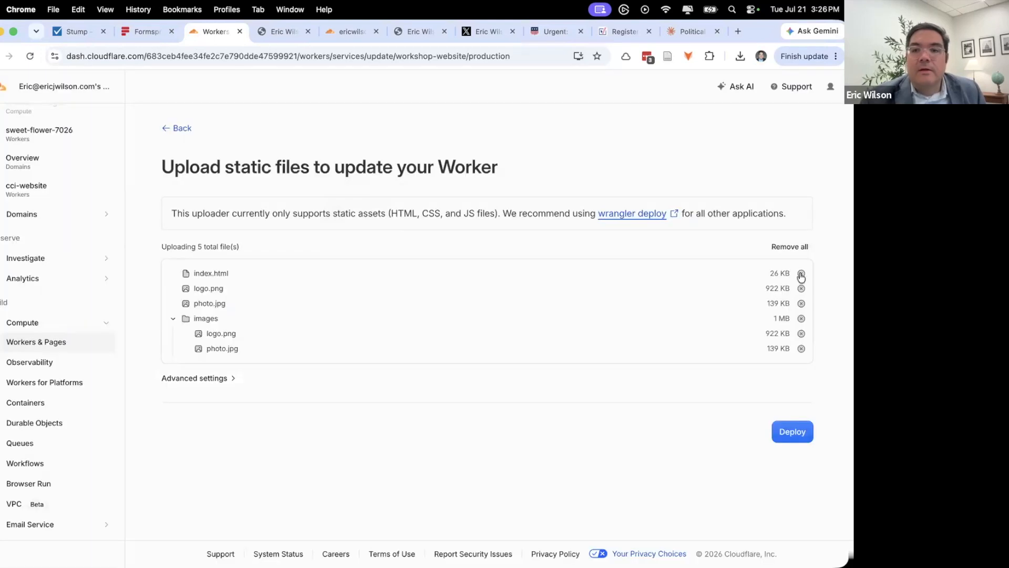
{"action": "left_click", "coordinate": [801, 274]}
{"action": "left_click", "coordinate": [801, 273]}
{"action": "left_click", "coordinate": [791, 248]}
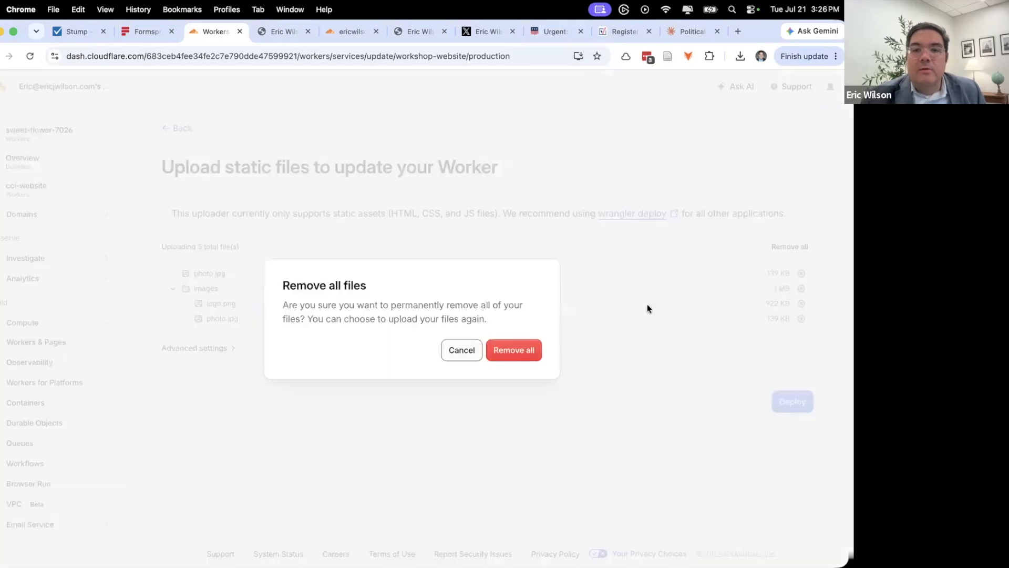
{"action": "left_click", "coordinate": [511, 354]}
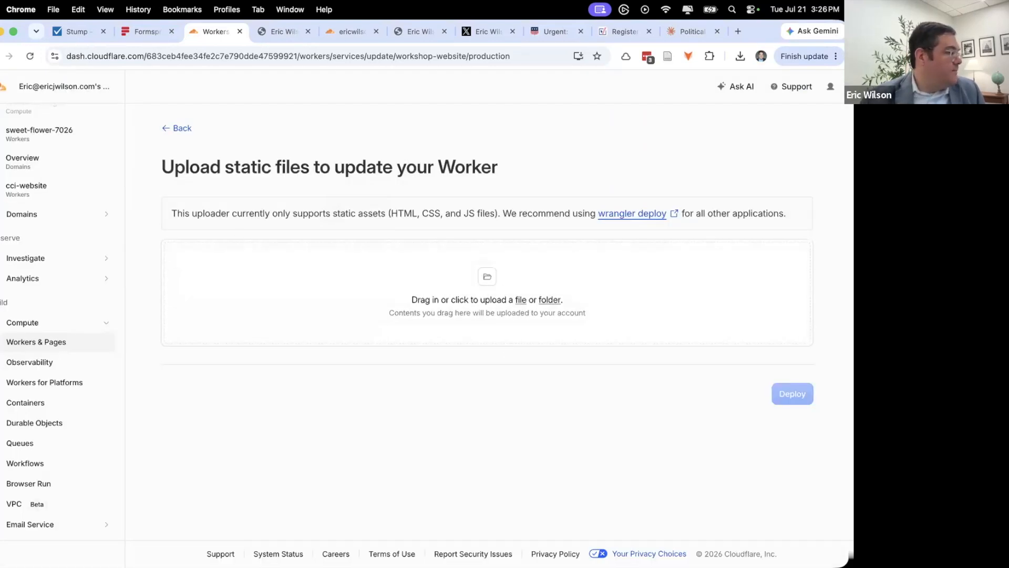
- Upload the whole workshop-website folder and deploy the new version
{"action": "key", "text": "super+Tab"}
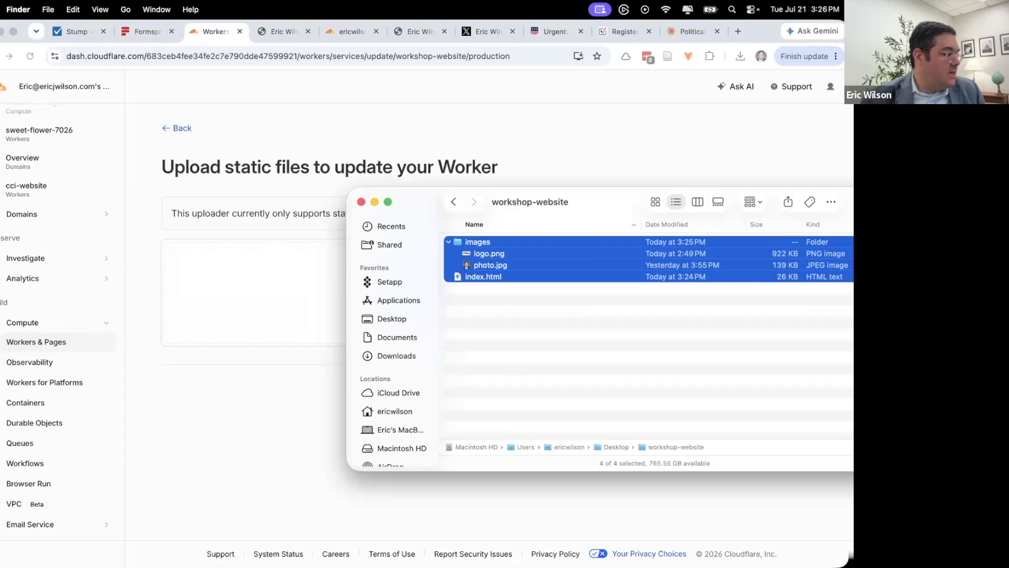
{"action": "key", "text": "super+Tab"}
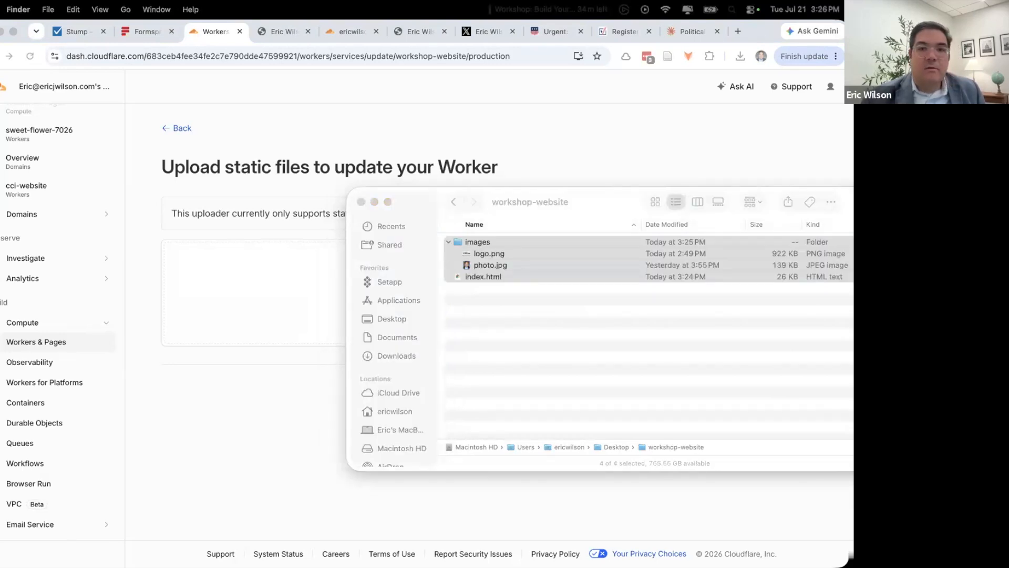
{"action": "left_click_drag", "start_coordinate": [530, 201], "coordinate": [207, 301]}
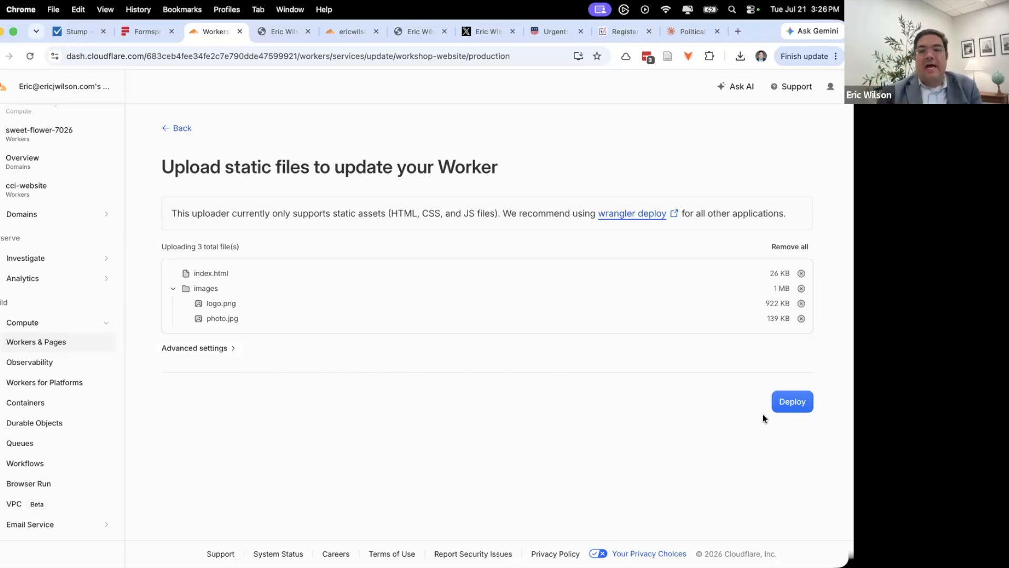
{"action": "left_click", "coordinate": [793, 403]}
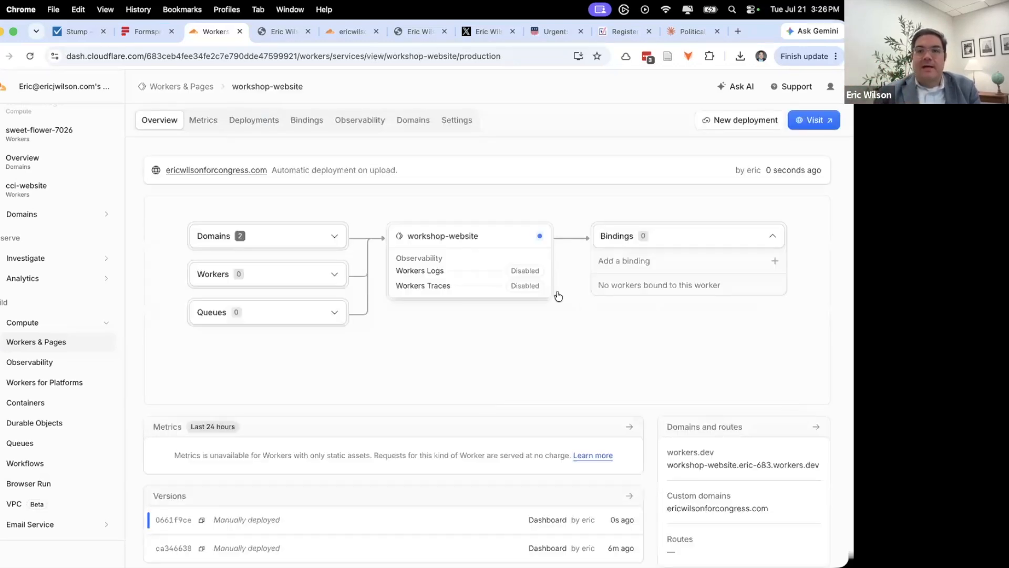
- Open the live campaign site in a new tab and reload it
{"action": "scroll", "coordinate": [463, 271], "scroll_direction": "down", "scroll_amount": 2}
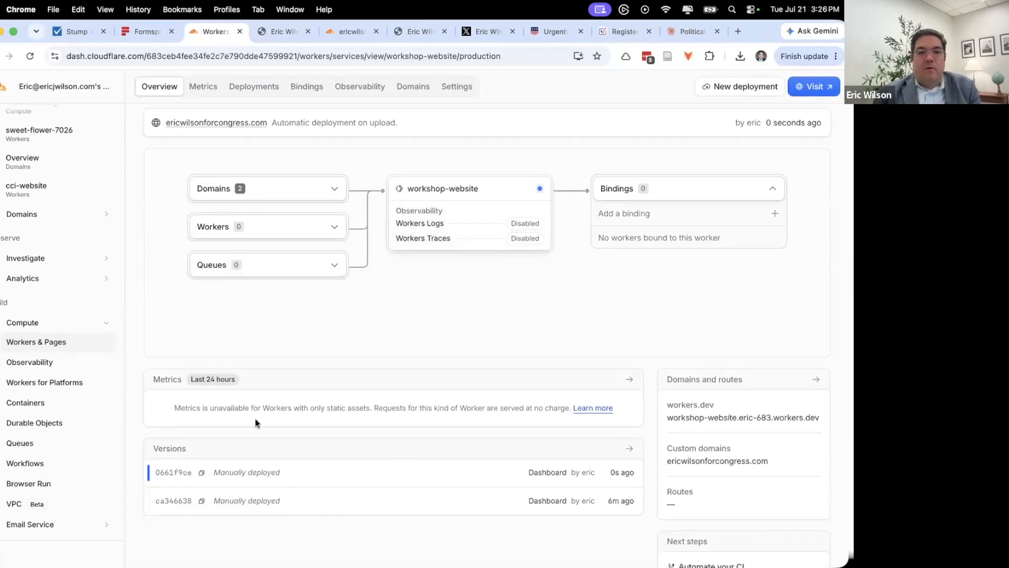
{"action": "scroll", "coordinate": [223, 167], "scroll_direction": "up", "scroll_amount": 2}
{"action": "left_click", "coordinate": [220, 169]}
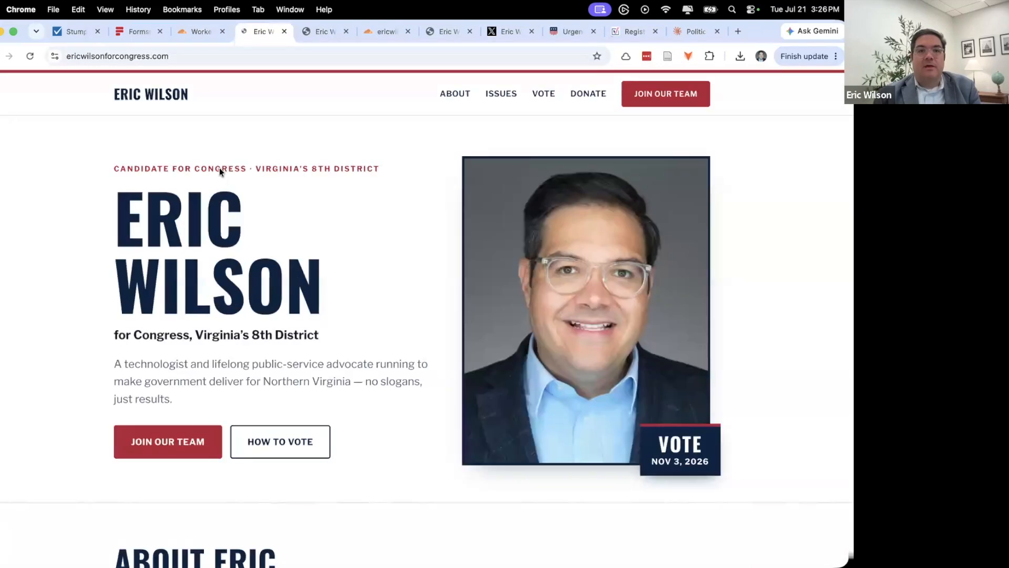
{"action": "left_click", "coordinate": [25, 55]}
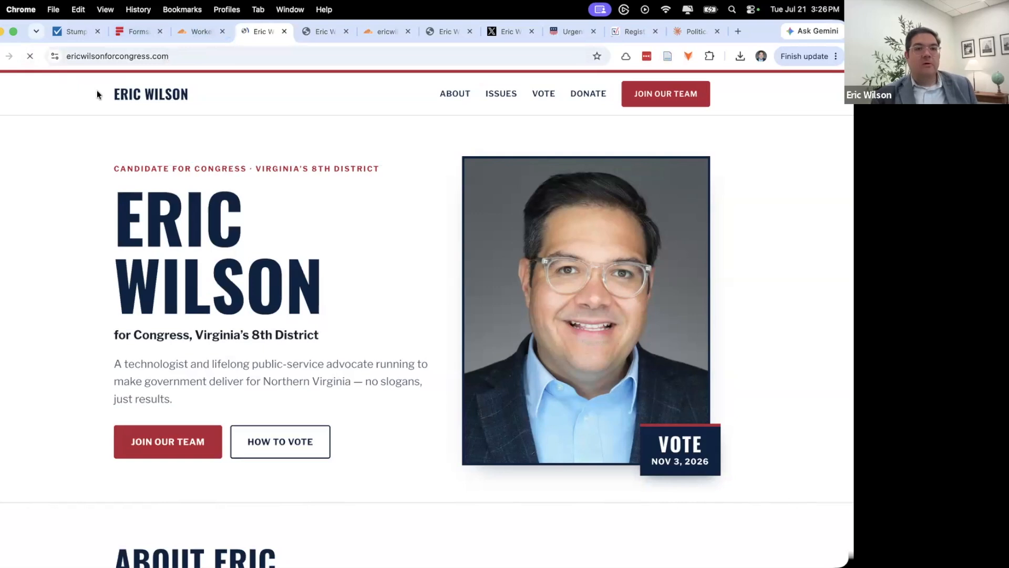
- Reload the custom-domain site and scroll through it to confirm the new logo
{"action": "left_click", "coordinate": [200, 32]}
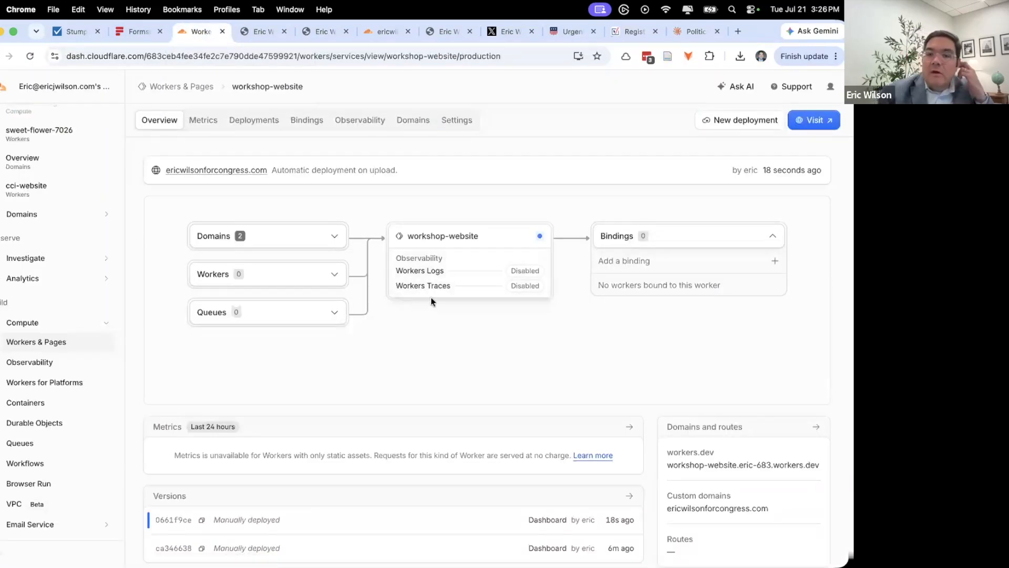
{"action": "scroll", "coordinate": [431, 301], "scroll_direction": "down", "scroll_amount": 2}
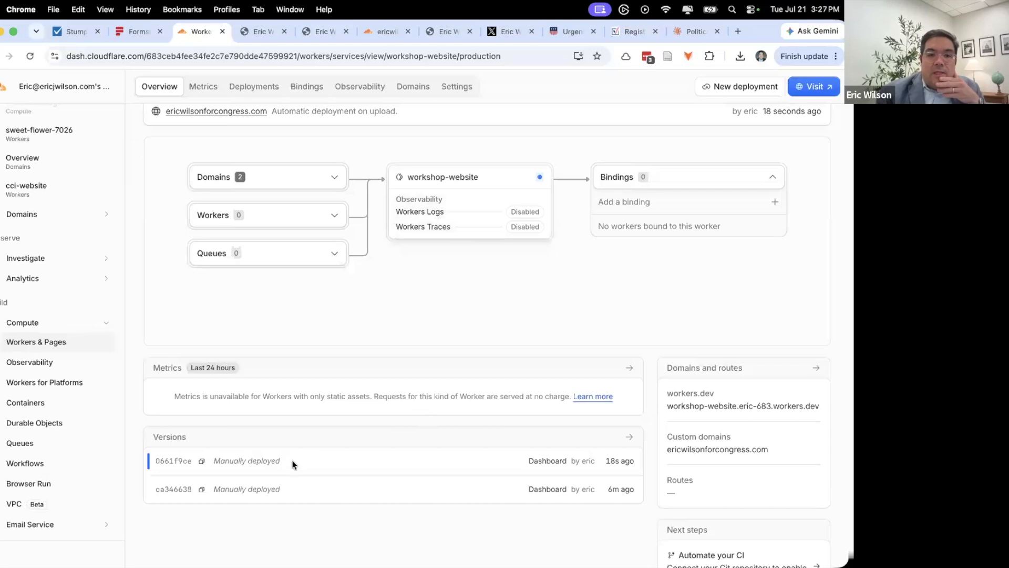
{"action": "scroll", "coordinate": [302, 455], "scroll_direction": "down", "scroll_amount": 5}
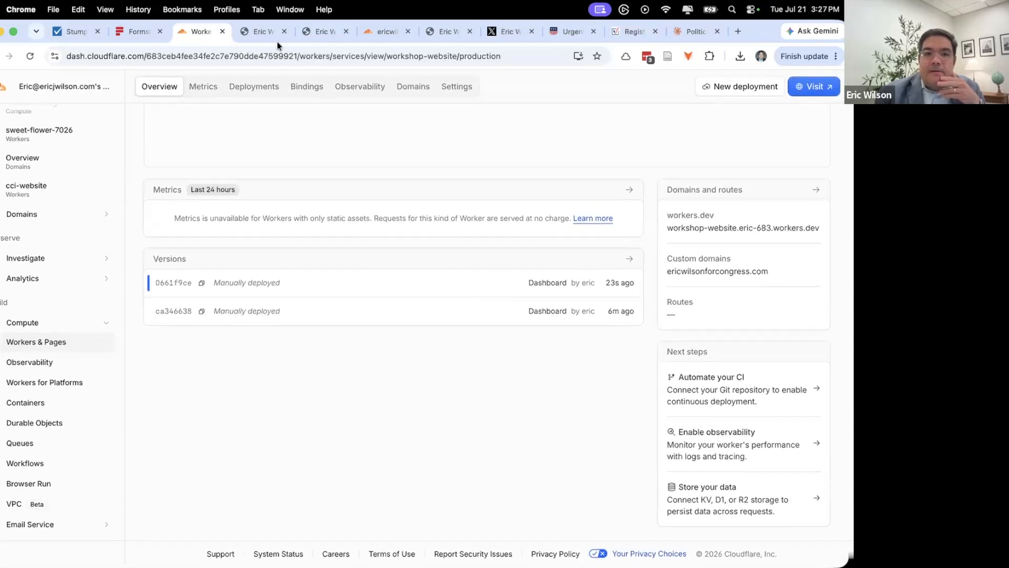
{"action": "left_click", "coordinate": [241, 32]}
{"action": "left_click", "coordinate": [29, 56]}
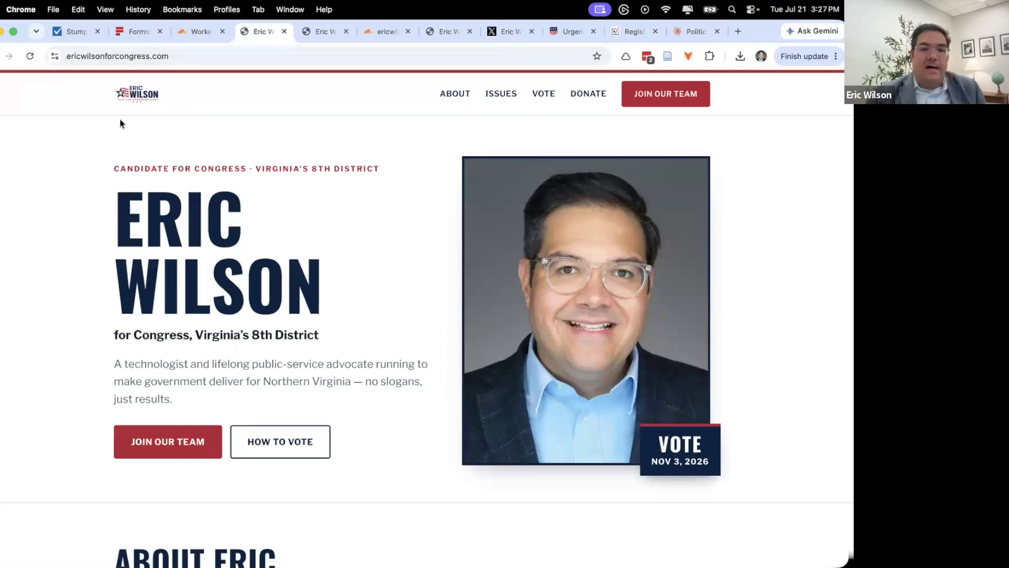
{"action": "scroll", "coordinate": [254, 191], "scroll_direction": "down", "scroll_amount": 8}
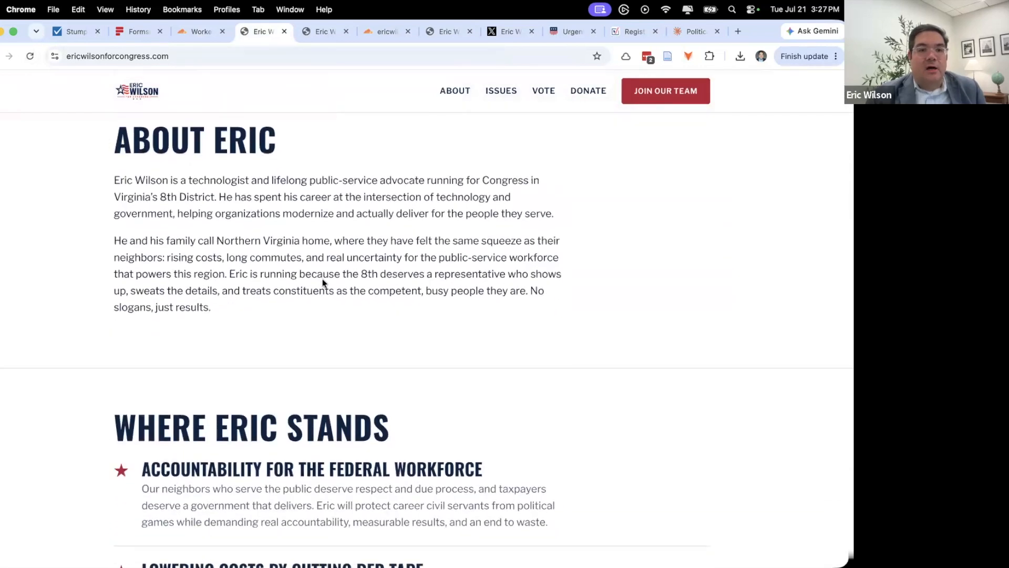
{"action": "scroll", "coordinate": [278, 257], "scroll_direction": "down", "scroll_amount": 3}
{"action": "scroll", "coordinate": [277, 257], "scroll_direction": "down", "scroll_amount": 9}
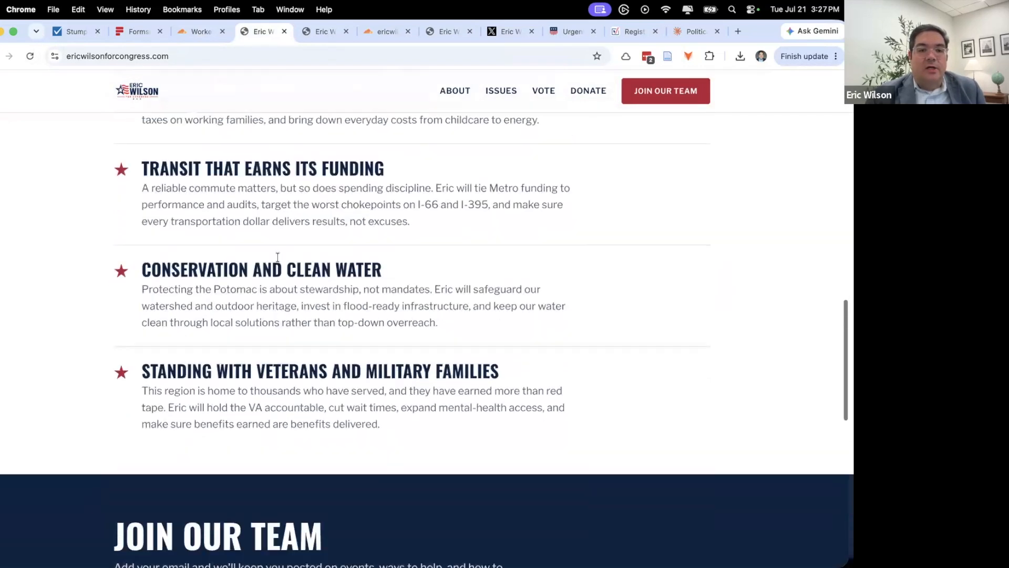
{"action": "scroll", "coordinate": [277, 257], "scroll_direction": "up", "scroll_amount": 20}
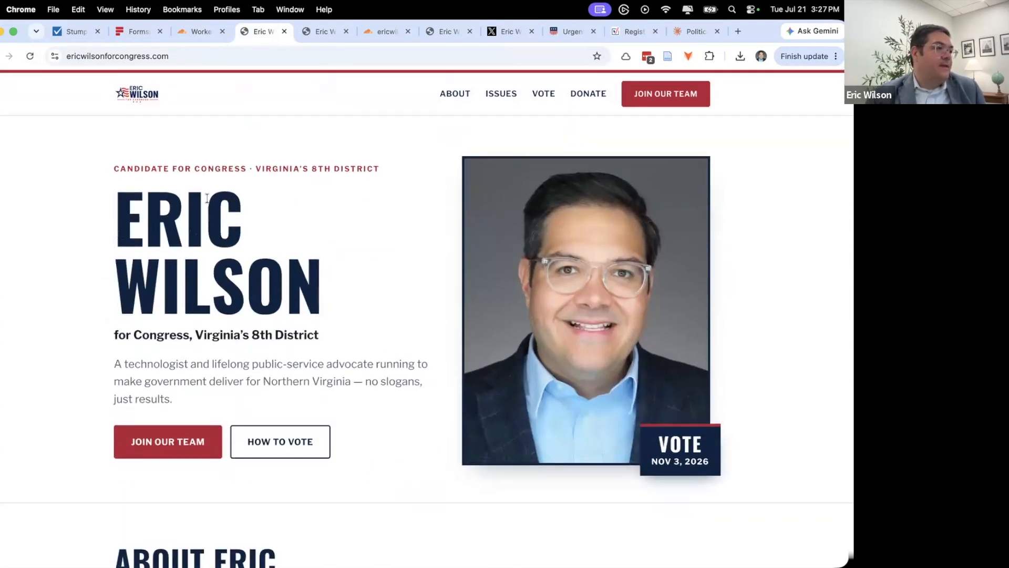
- Check the worker's Metrics page showing version 0661f9ce serving 100% of traffic
{"action": "left_click", "coordinate": [197, 35]}
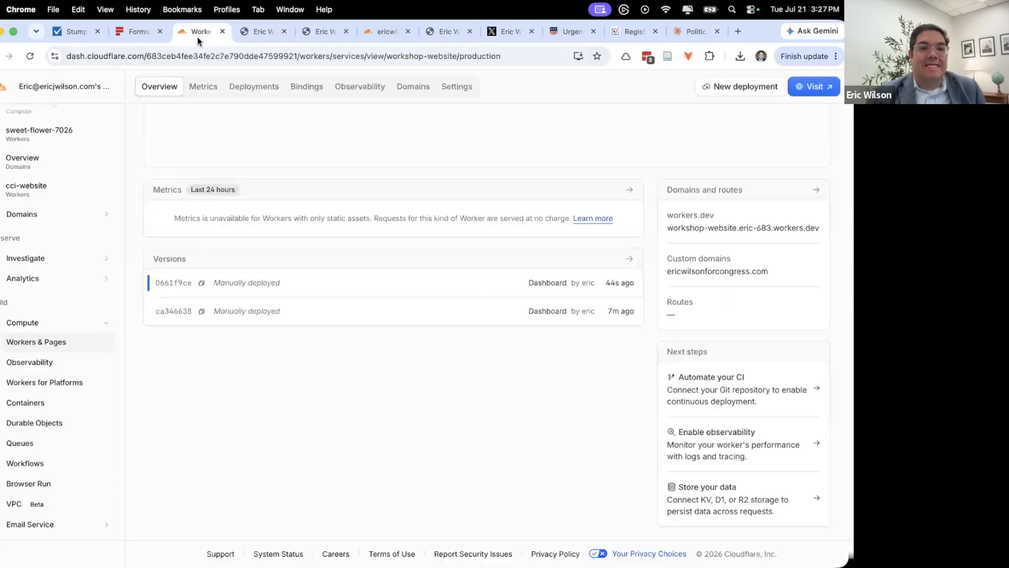
{"action": "scroll", "coordinate": [534, 279], "scroll_direction": "up", "scroll_amount": 2}
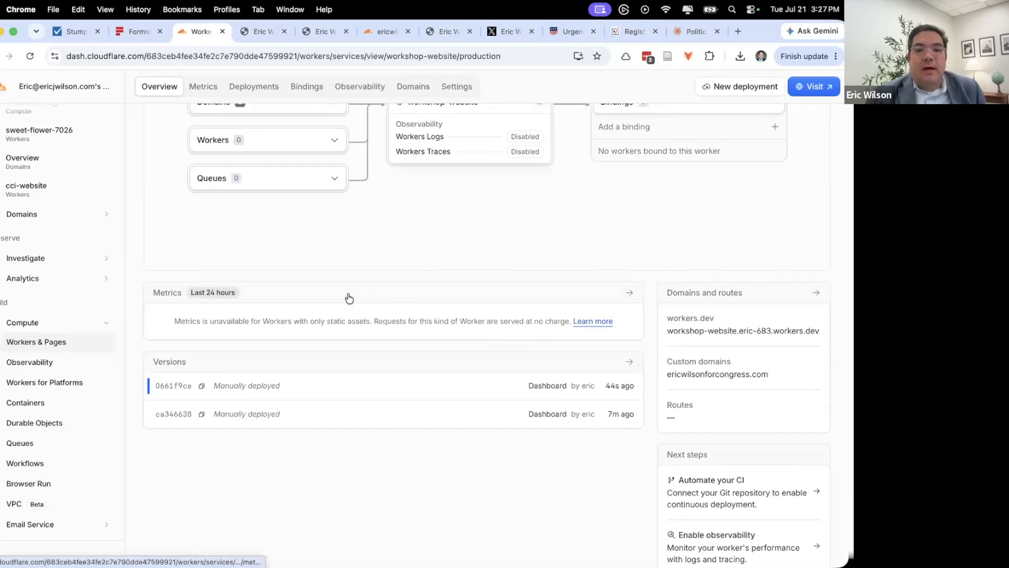
{"action": "scroll", "coordinate": [348, 298], "scroll_direction": "up", "scroll_amount": 3}
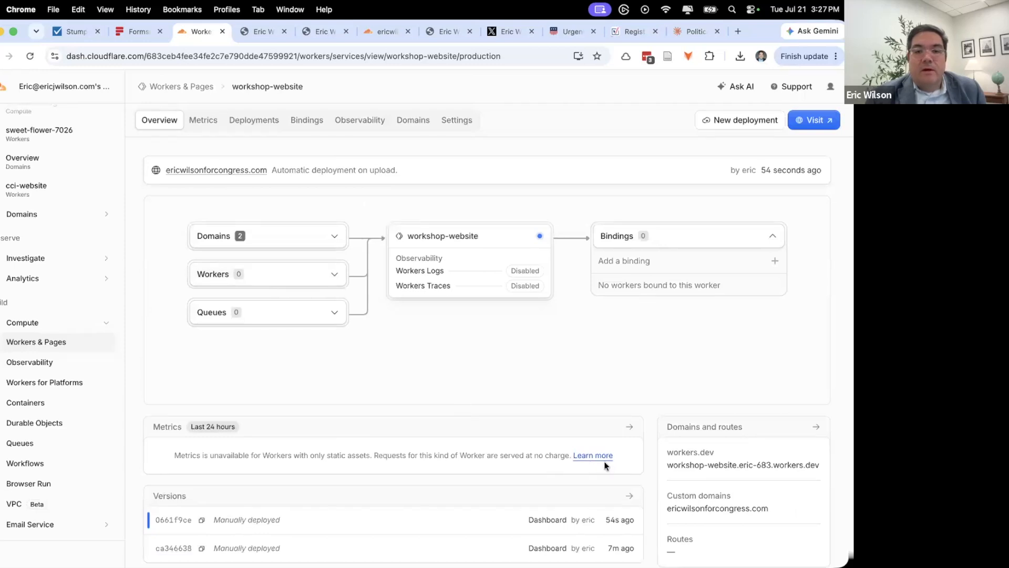
{"action": "left_click", "coordinate": [630, 427]}
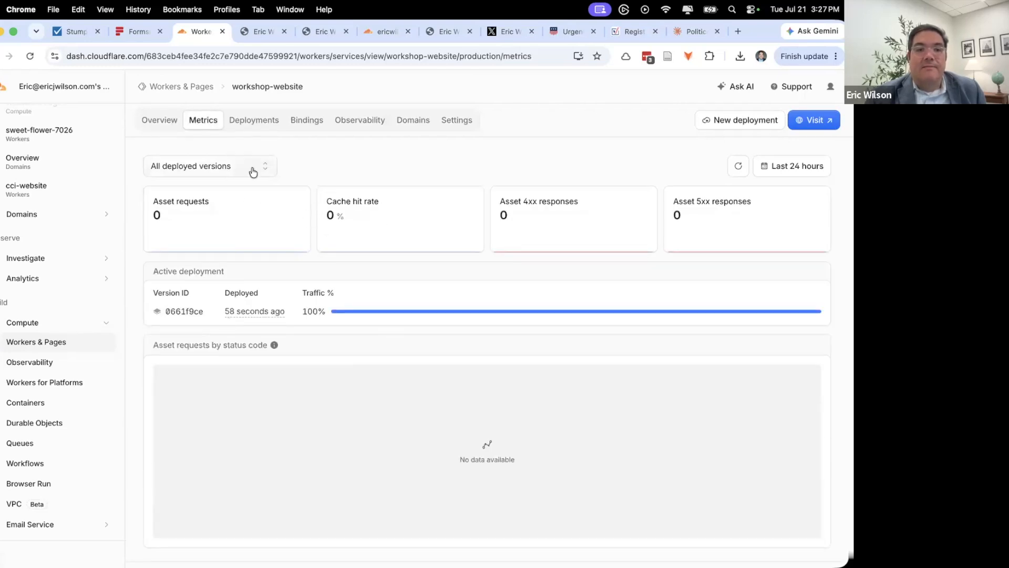
{"action": "scroll", "coordinate": [403, 247], "scroll_direction": "down", "scroll_amount": 1}
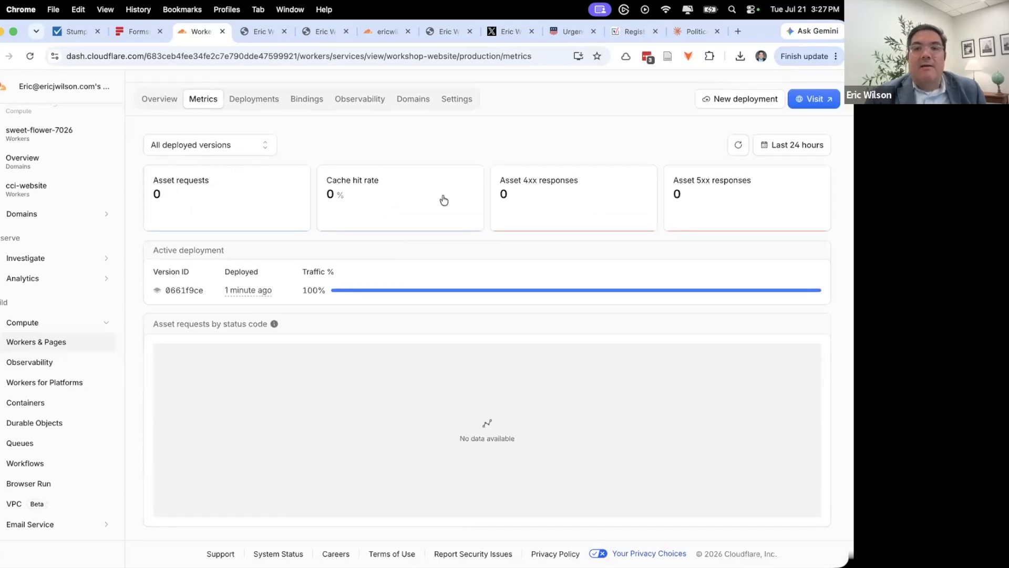
{"action": "scroll", "coordinate": [505, 192], "scroll_direction": "up", "scroll_amount": 1}
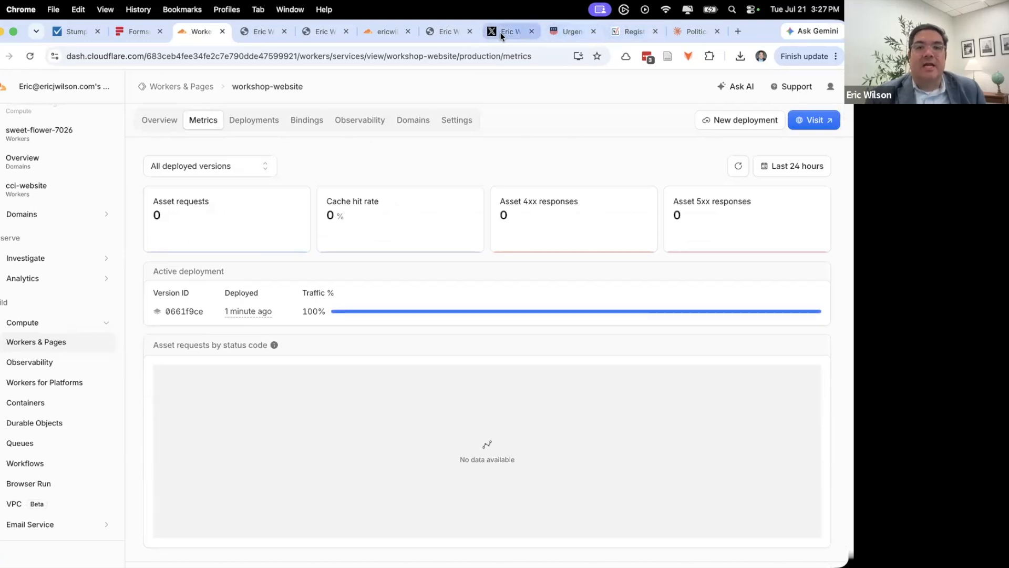
{"action": "left_click", "coordinate": [236, 33]}
- Open the Formspree Workshop Example Signup form's Submissions list
{"action": "left_click", "coordinate": [207, 59]}
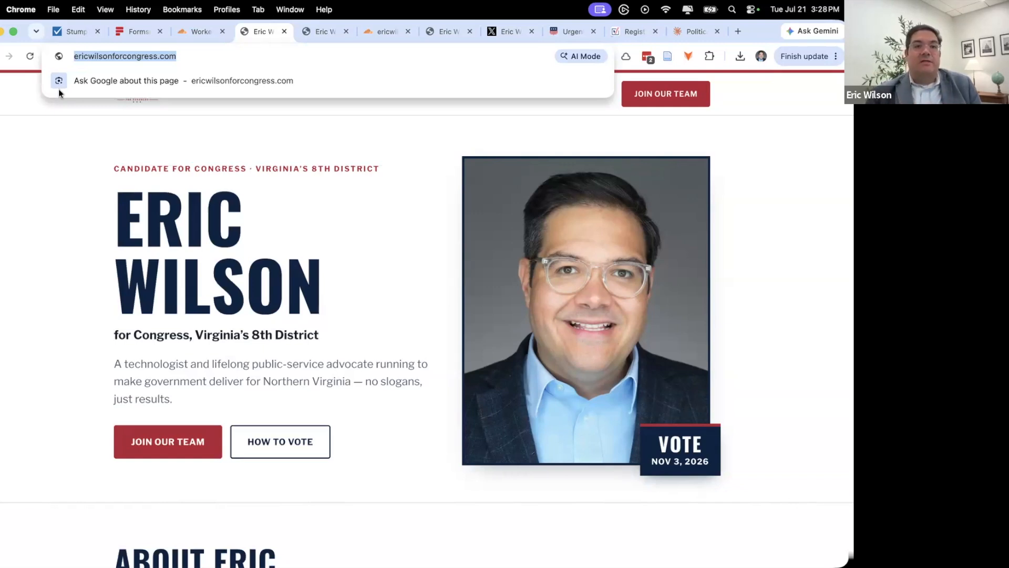
{"action": "left_click", "coordinate": [134, 32]}
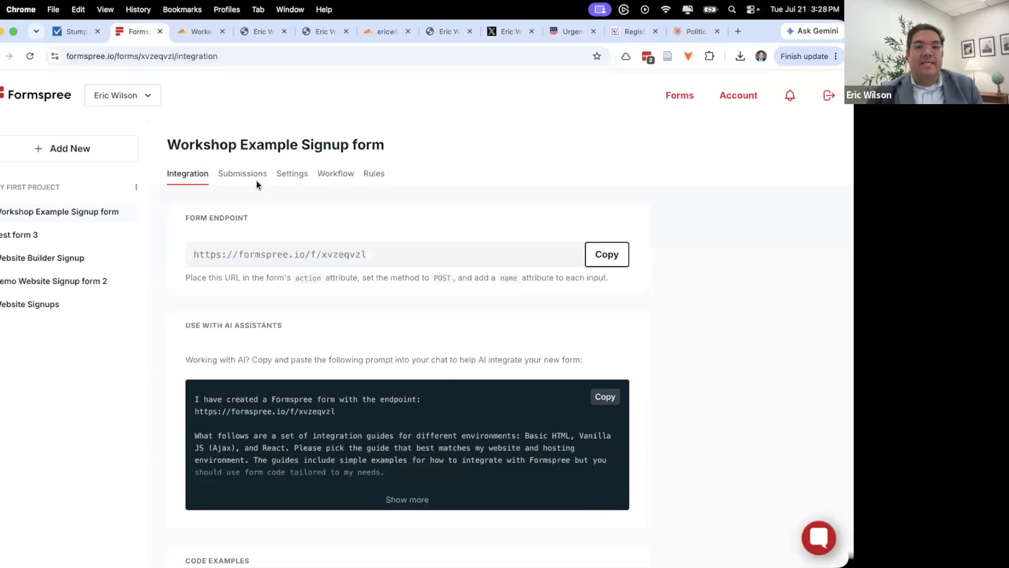
{"action": "left_click", "coordinate": [239, 179]}
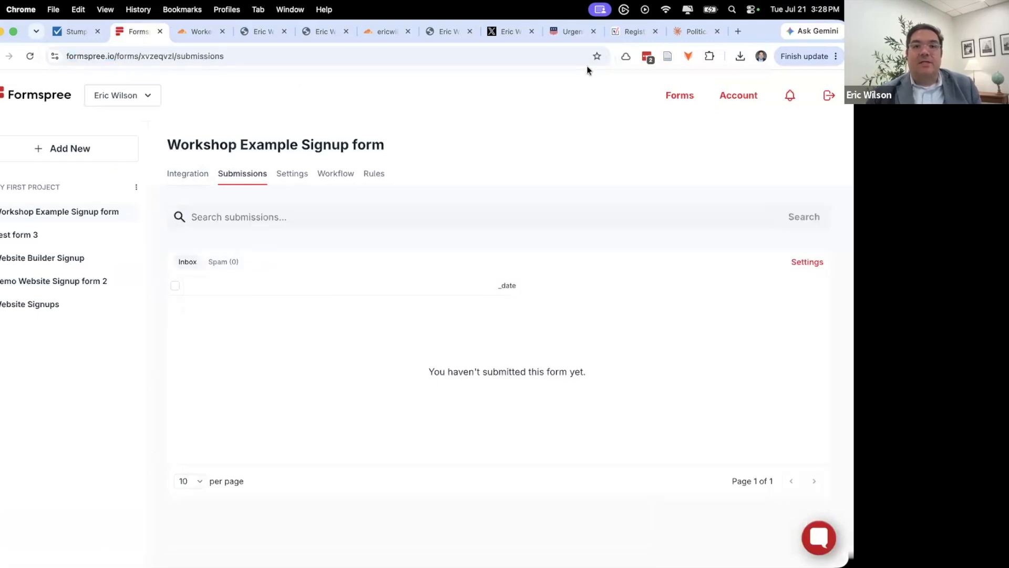
- Submit a test email address through the site's Join Our Team form
{"action": "left_click", "coordinate": [244, 30]}
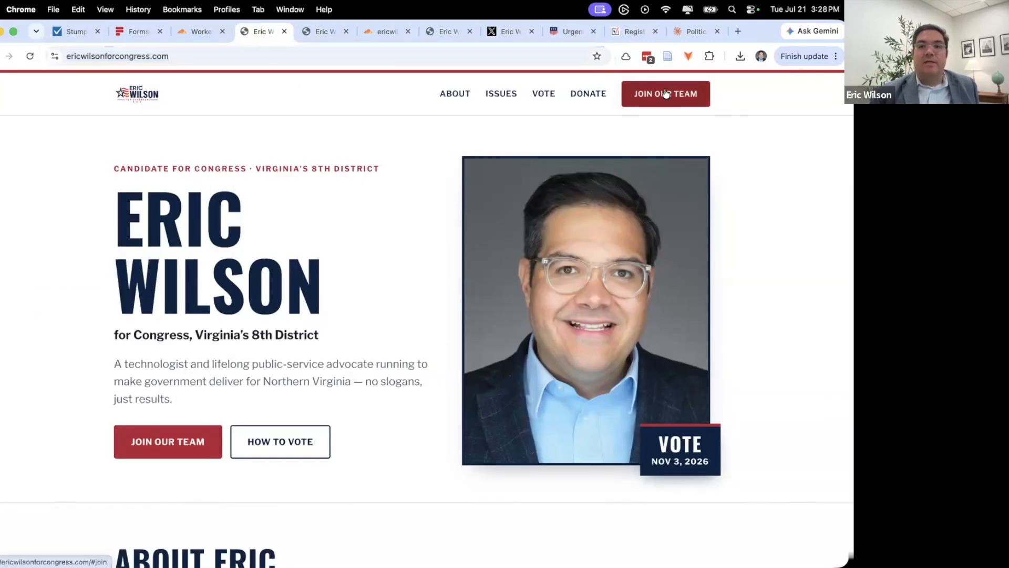
{"action": "left_click", "coordinate": [657, 92]}
{"action": "left_click", "coordinate": [187, 220]}
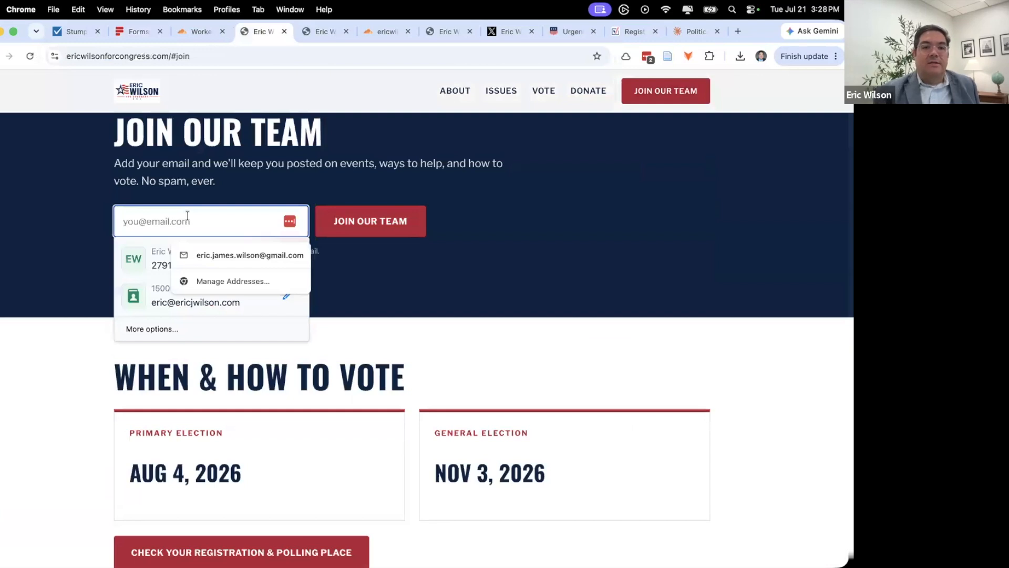
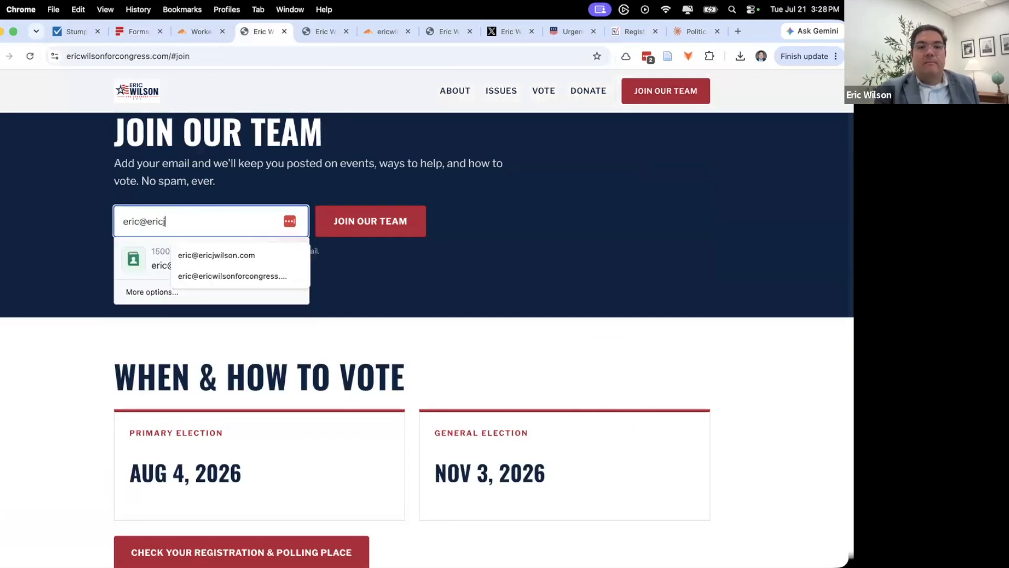
{"action": "key", "text": "Tab"}
{"action": "key", "text": "Return"}
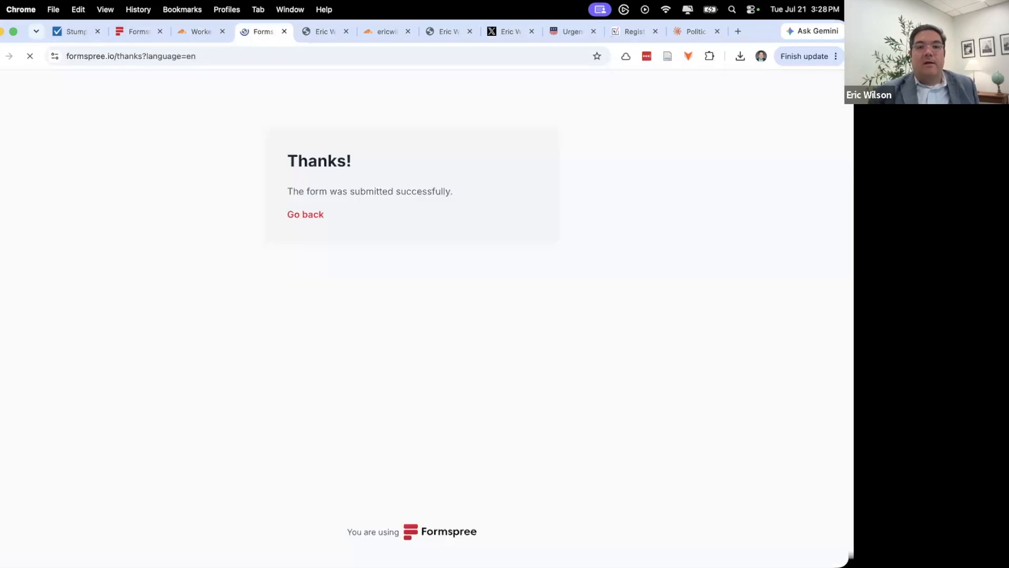
{"action": "left_click", "coordinate": [302, 215]}
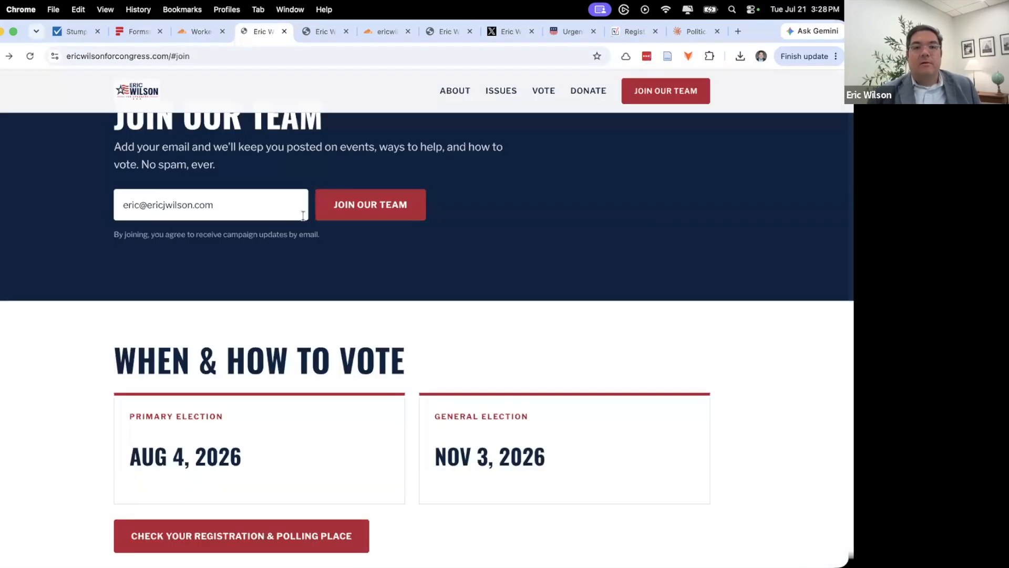
- Refresh Formspree Submissions to confirm the new test signup arrived
{"action": "left_click", "coordinate": [132, 38]}
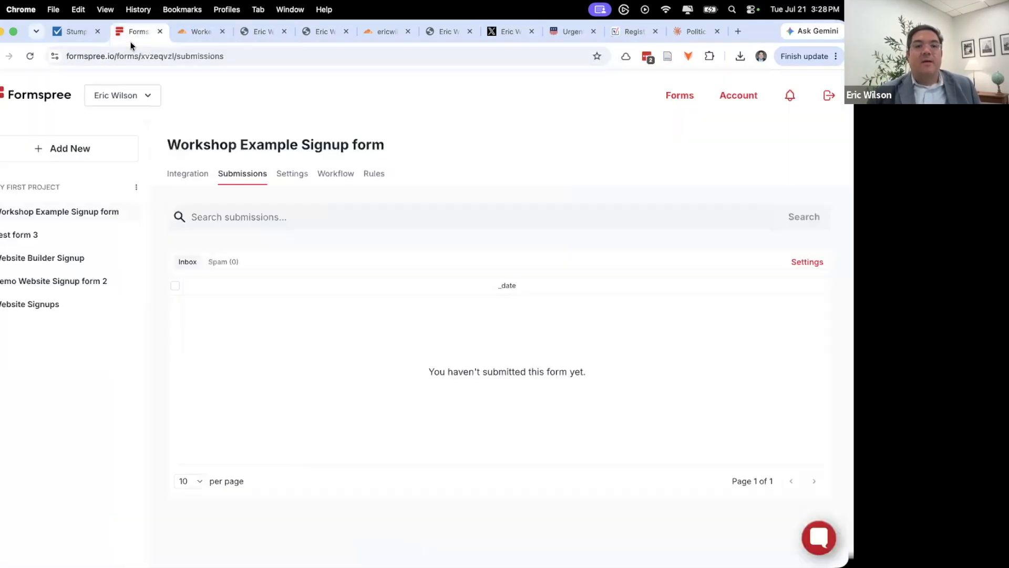
{"action": "left_click", "coordinate": [30, 56]}
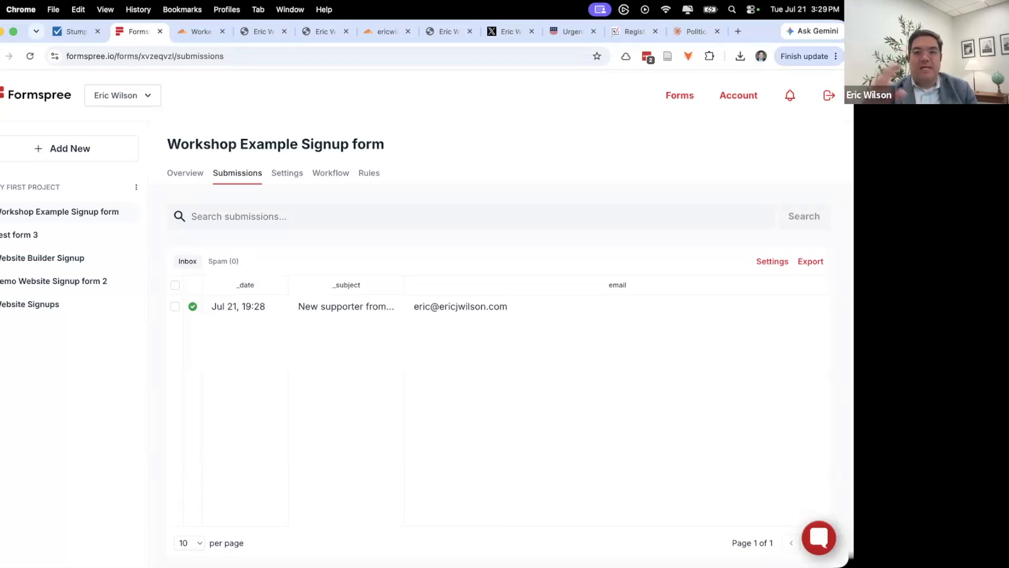
{"action": "left_click", "coordinate": [678, 33]}
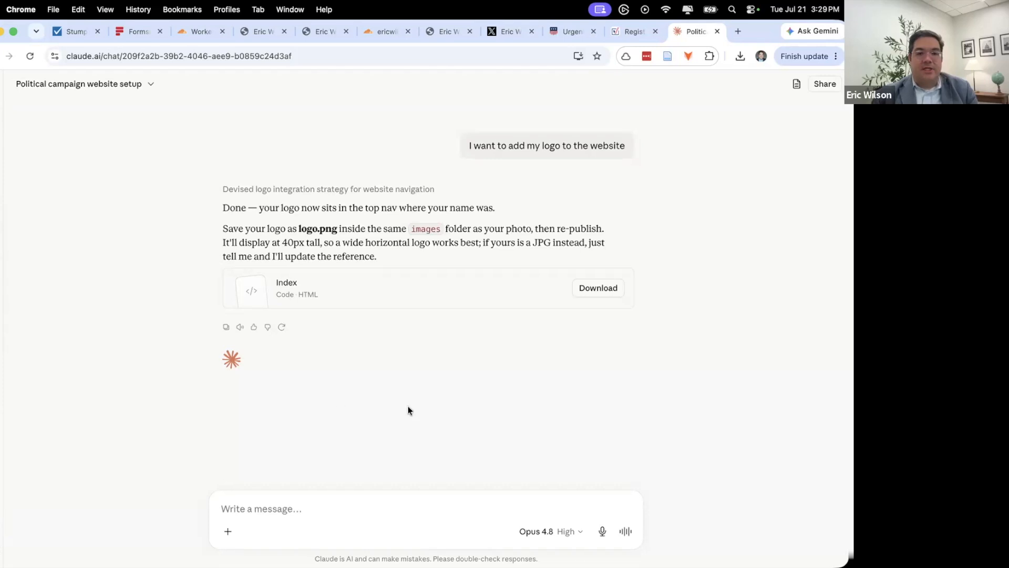
- Close a stray new tab with partial typing and open a fresh blank tab
{"action": "left_click", "coordinate": [738, 34]}
{"action": "type", "text": "open"}
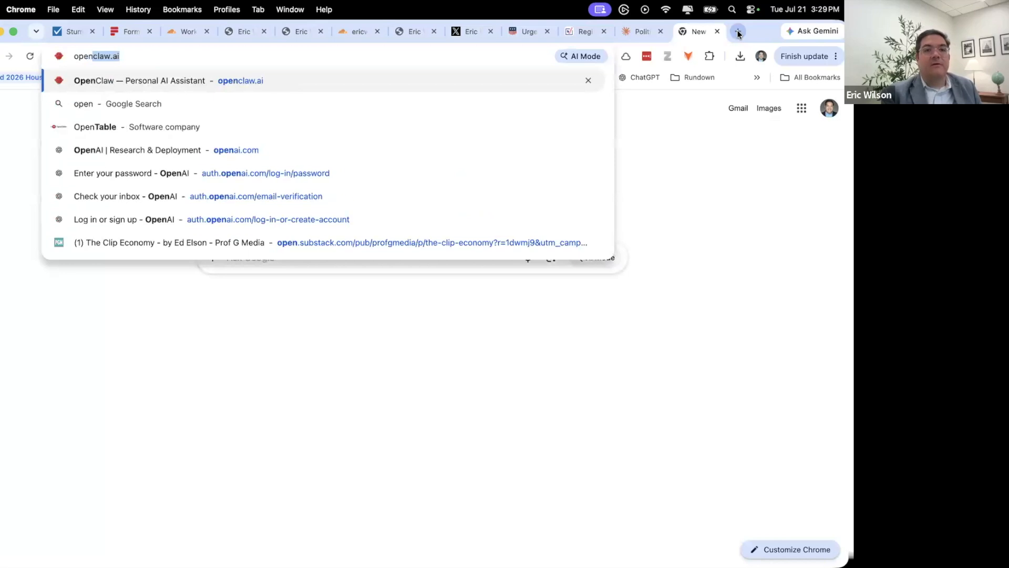
{"action": "type", "text": "g"}
{"action": "key", "text": "super+a"}
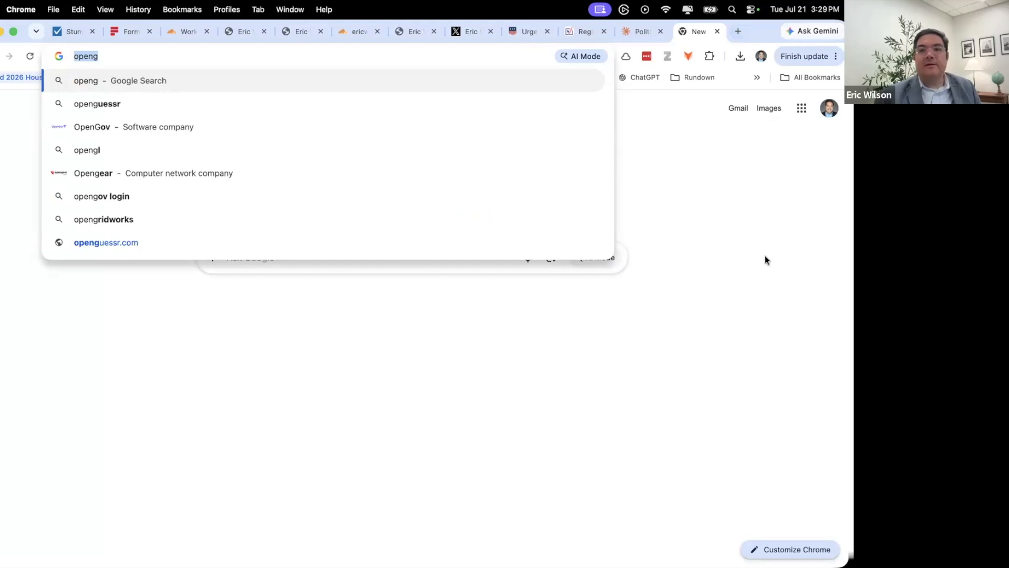
{"action": "left_click", "coordinate": [717, 32]}
{"action": "key", "text": "super+w"}
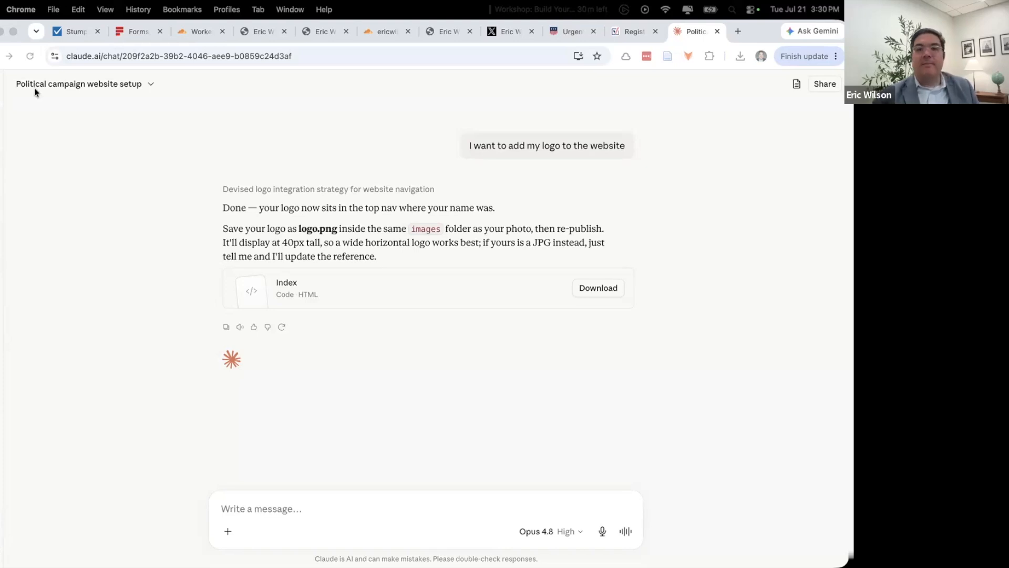
{"action": "left_click", "coordinate": [739, 33]}
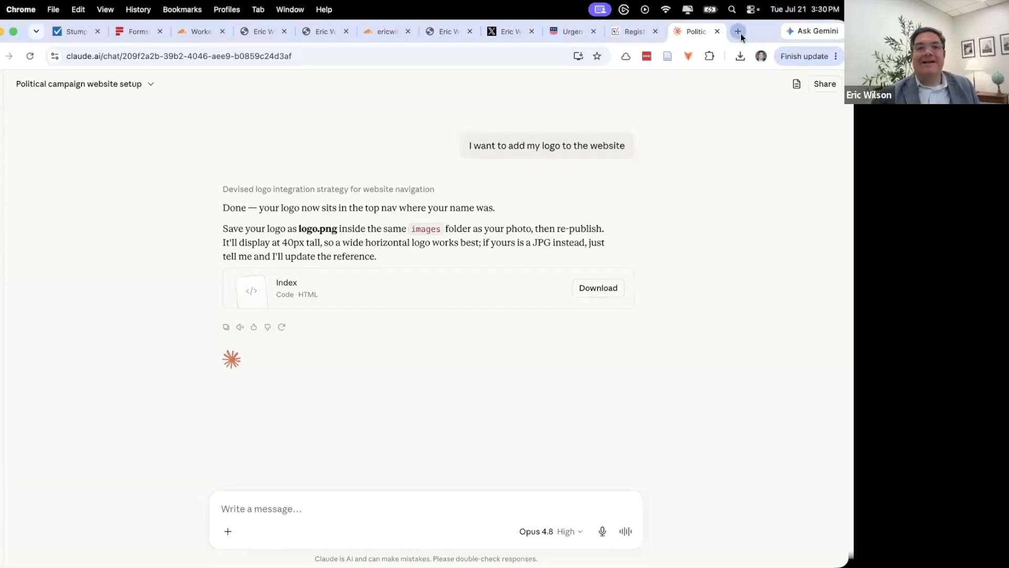
- Load metatags.io, then copy the campaign site's full web address
{"action": "type", "text": "metatags.io"}
{"action": "key", "text": "Return"}
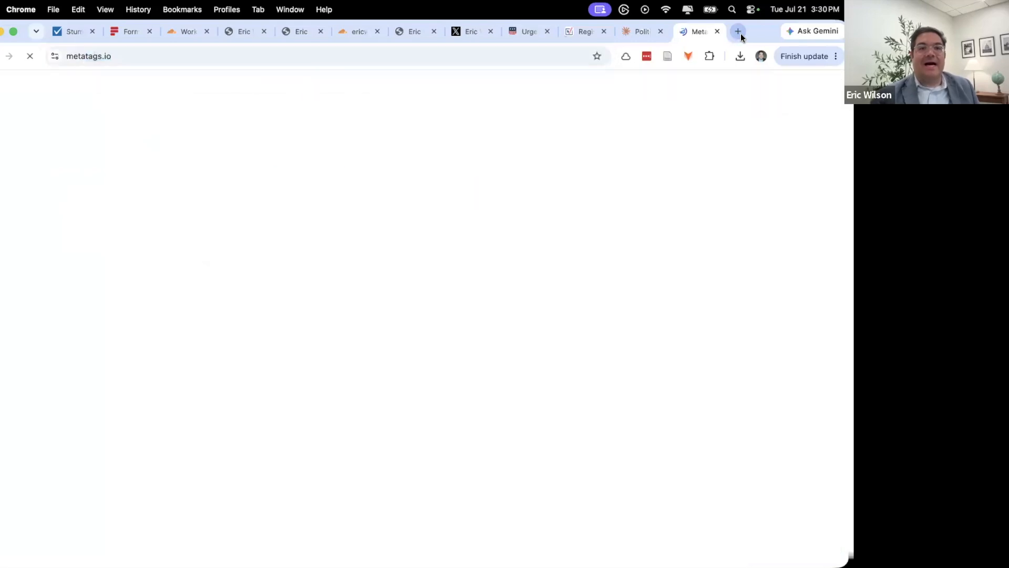
{"action": "left_click", "coordinate": [242, 32]}
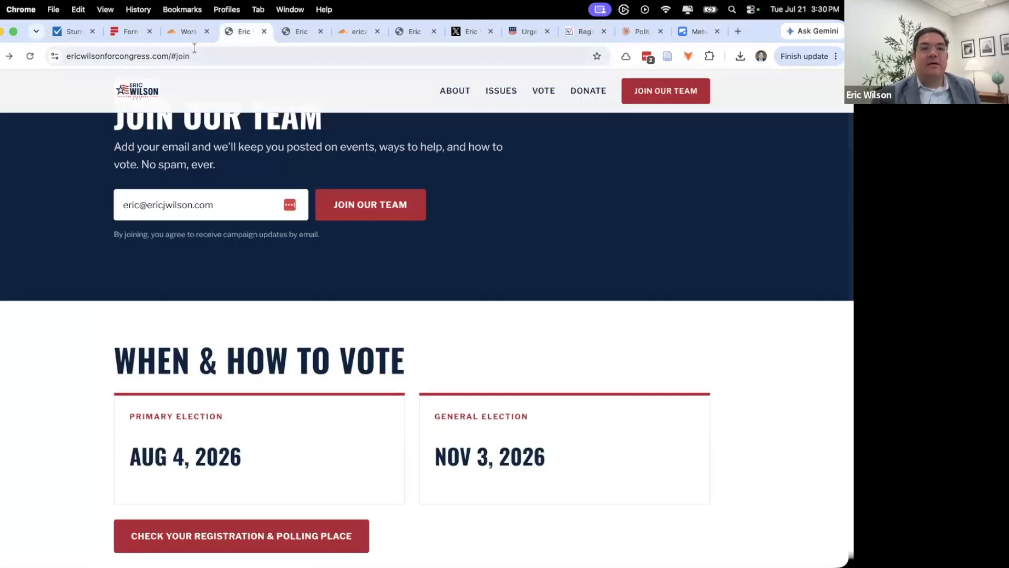
{"action": "left_click", "coordinate": [137, 91]}
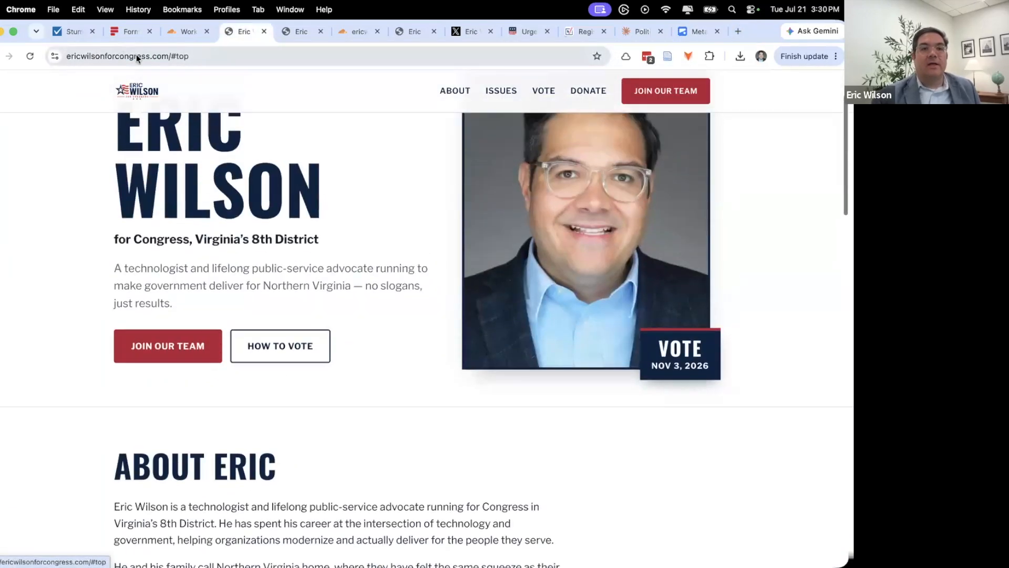
{"action": "left_click_drag", "start_coordinate": [171, 59], "coordinate": [3, 49]}
{"action": "key", "text": "super+c"}
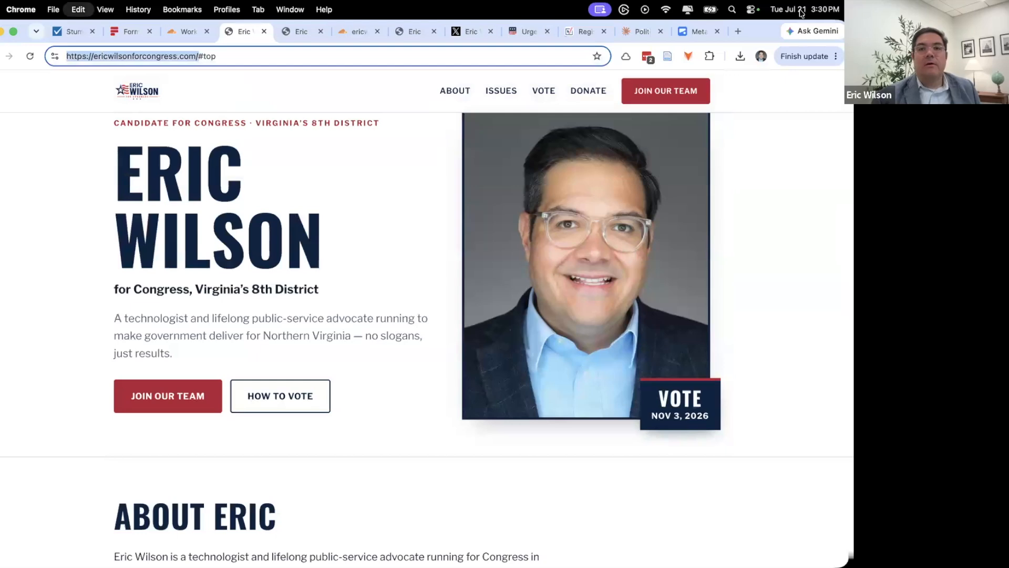
- Parse the campaign site's URL in Meta Tags and review the title and description previews
{"action": "left_click", "coordinate": [705, 31]}
{"action": "left_click", "coordinate": [354, 193]}
{"action": "key", "text": "super+a"}
{"action": "key", "text": "super+v"}
{"action": "left_click", "coordinate": [483, 188]}
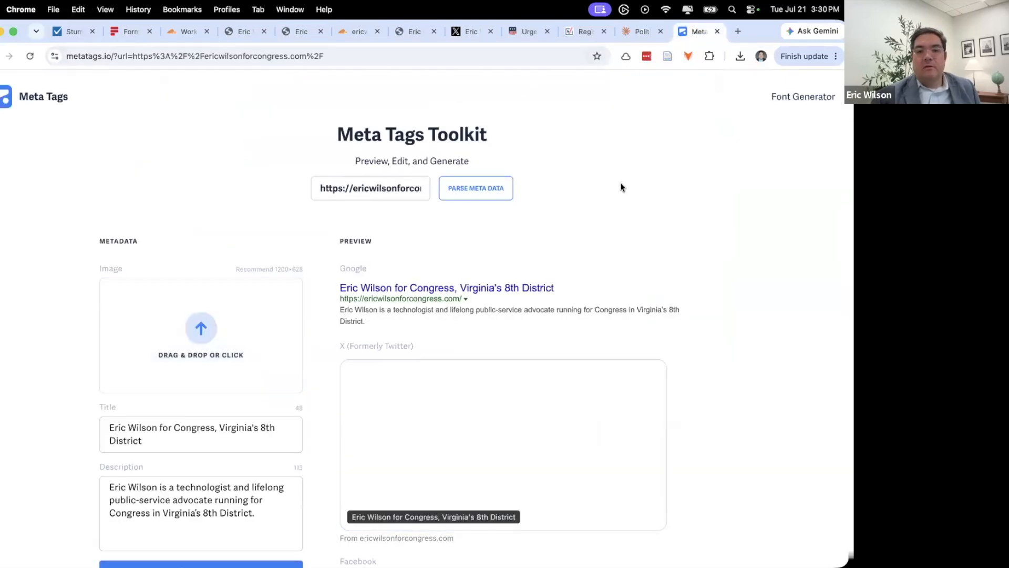
{"action": "scroll", "coordinate": [624, 196], "scroll_direction": "down", "scroll_amount": 5}
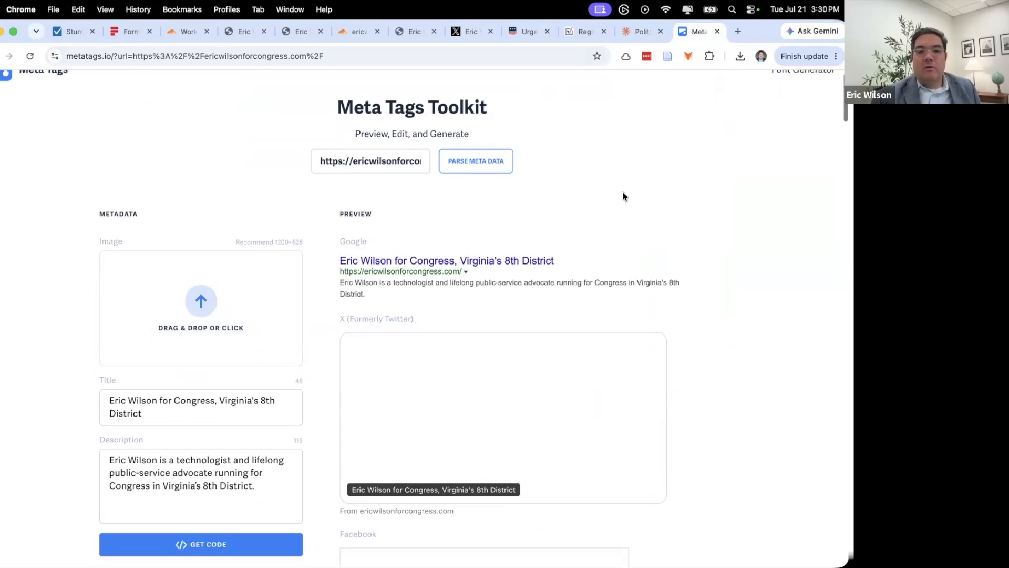
{"action": "scroll", "coordinate": [628, 180], "scroll_direction": "down", "scroll_amount": 12}
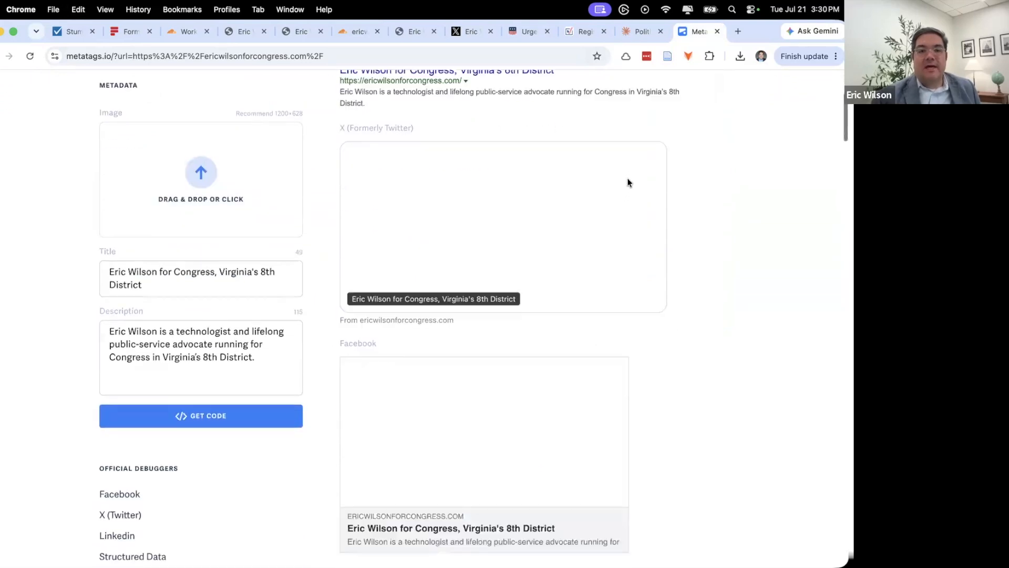
{"action": "scroll", "coordinate": [628, 182], "scroll_direction": "up", "scroll_amount": 15}
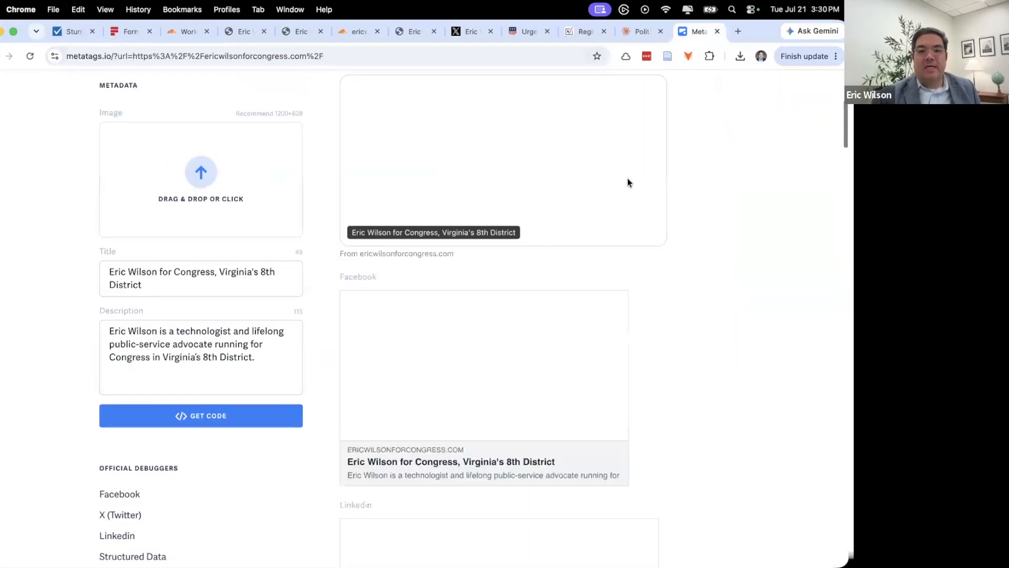
- Ask Claude: 'I want to edit the meta information to improve search engine appearance'
{"action": "left_click", "coordinate": [637, 31]}
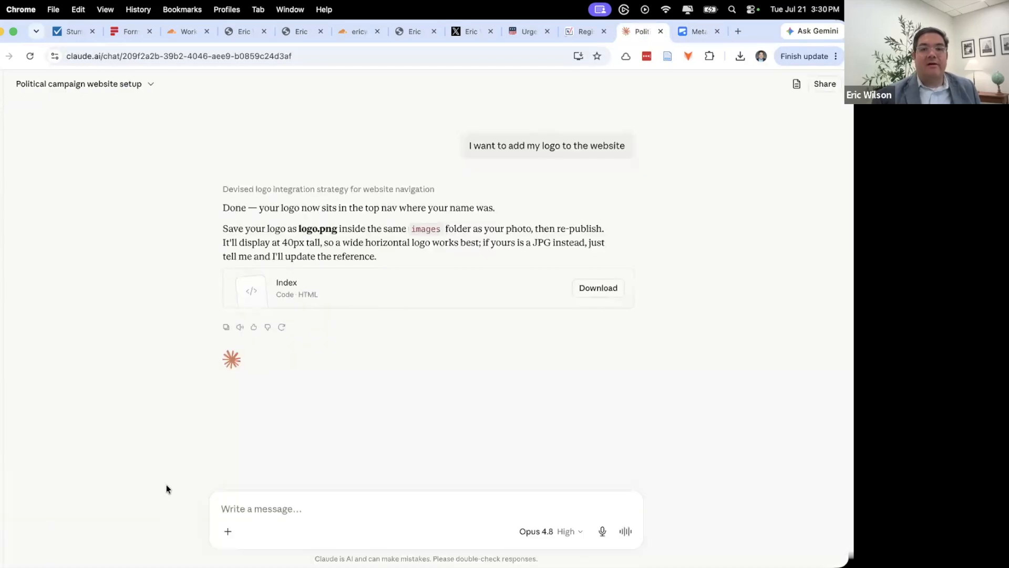
{"action": "left_click", "coordinate": [334, 499]}
{"action": "type", "text": "I want to"}
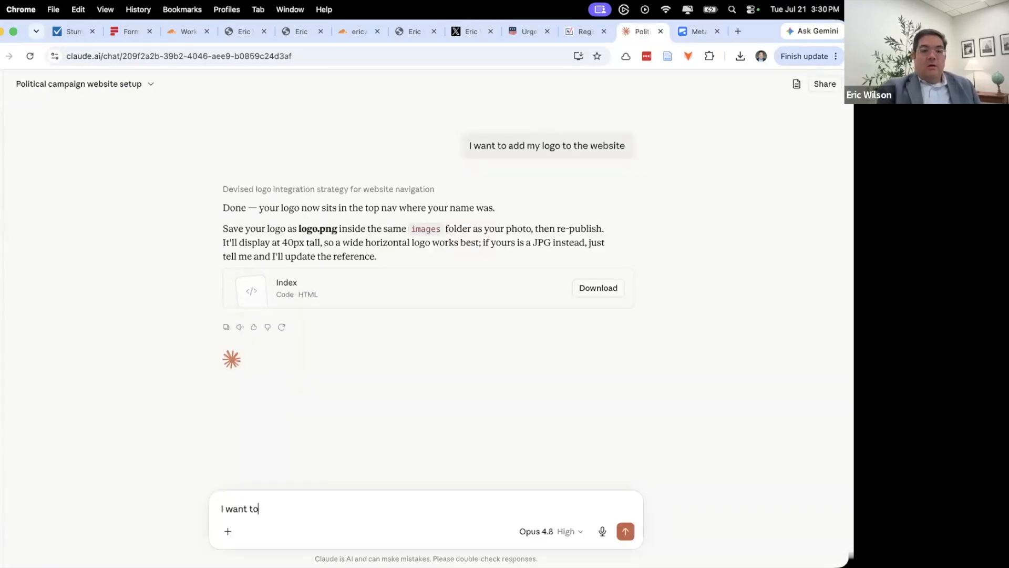
{"action": "type", "text": " edit the "}
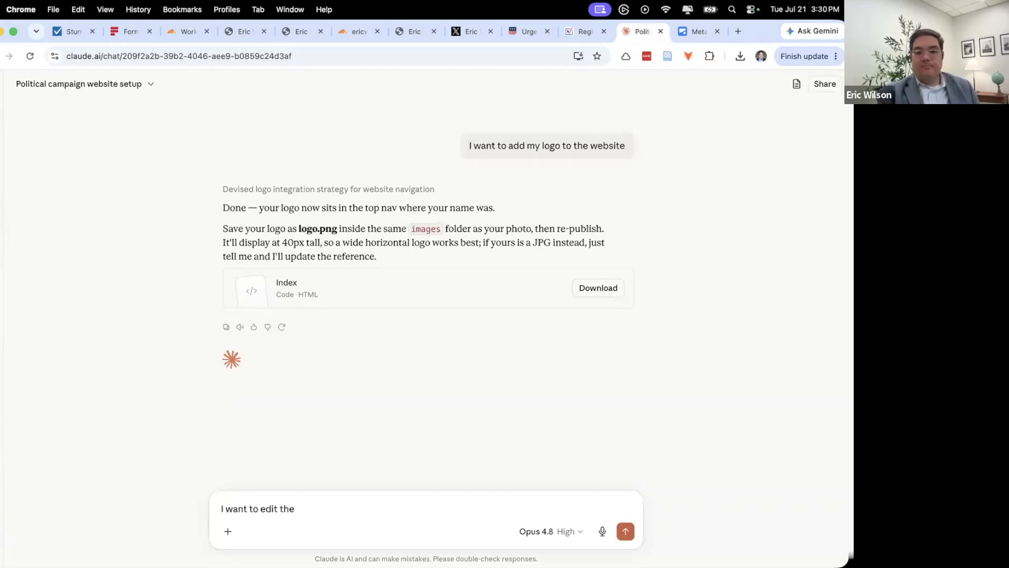
{"action": "type", "text": "meta"}
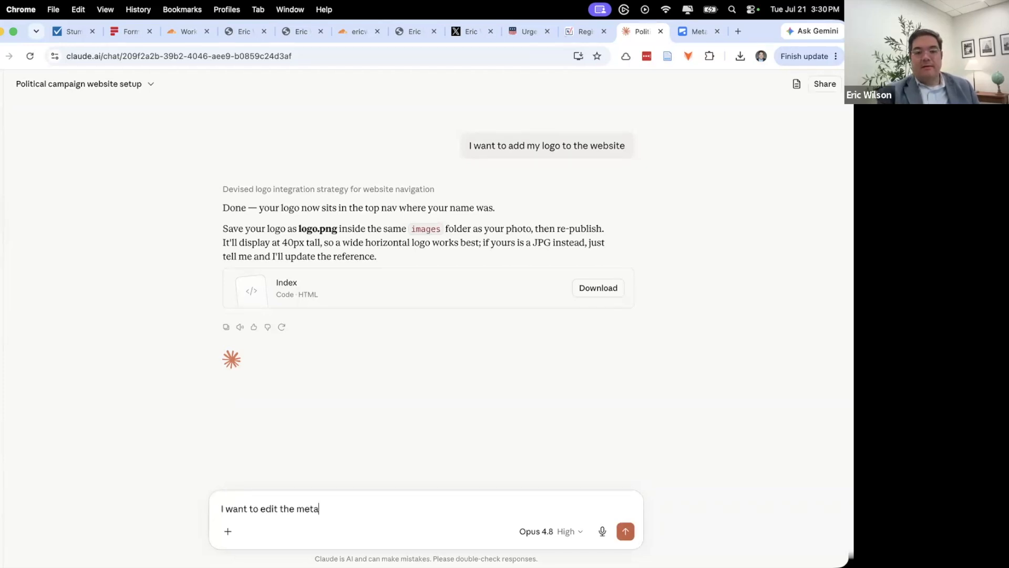
{"action": "type", "text": " information to improve"}
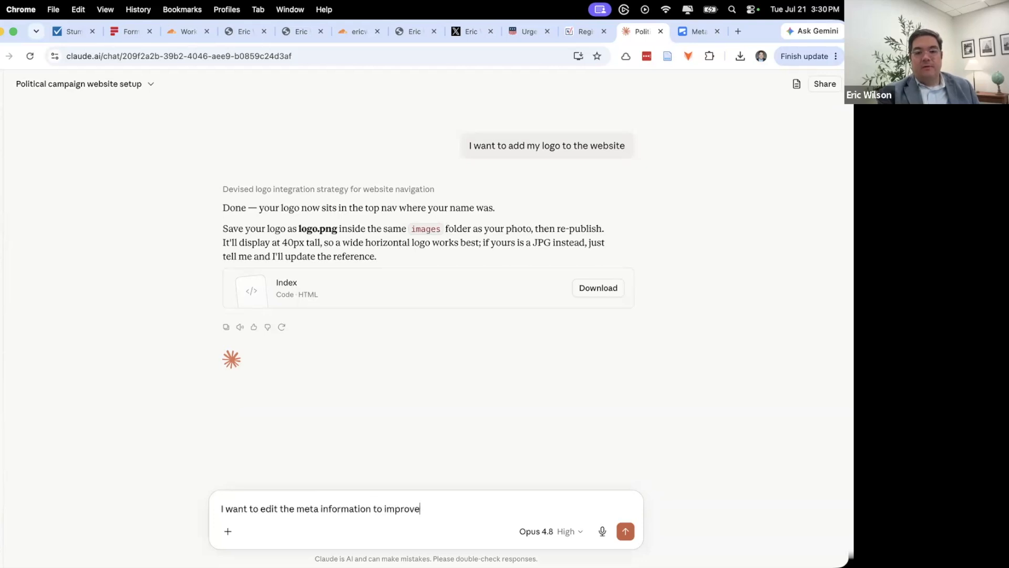
{"action": "type", "text": " search engine appearance"}
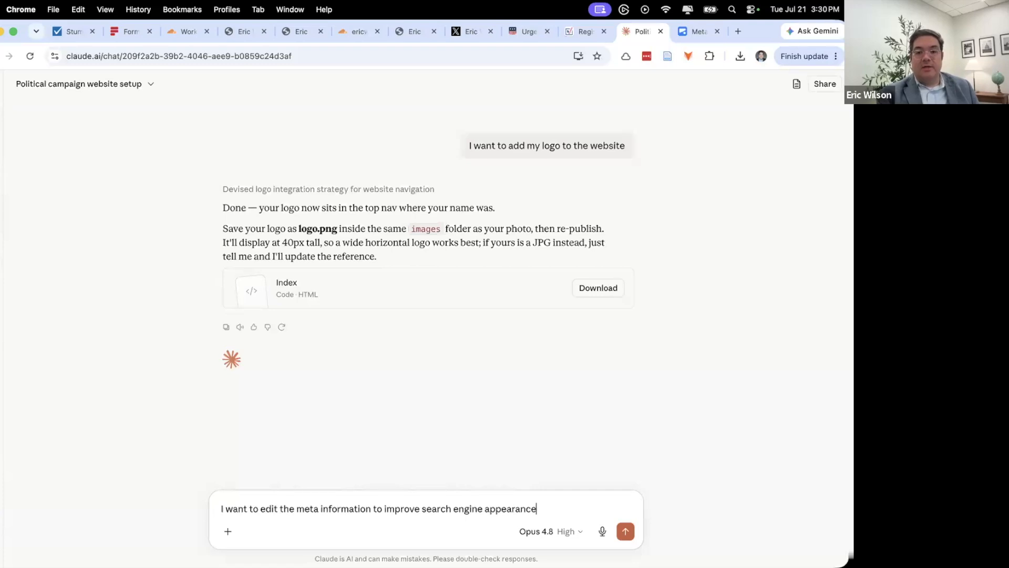
{"action": "key", "text": "Return"}
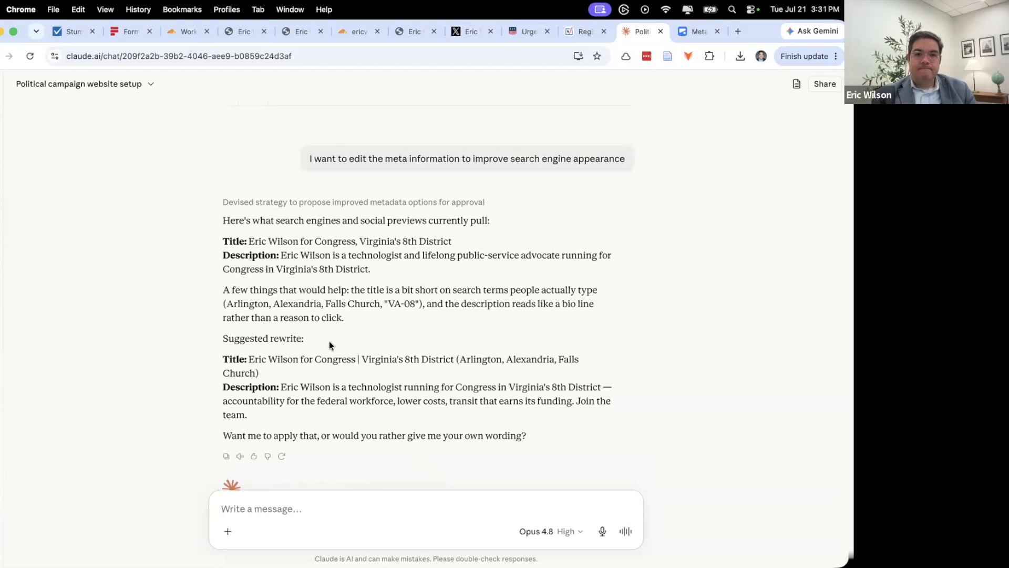
- Draft a reply approving the rewrite and requesting a social media share image
{"action": "scroll", "coordinate": [330, 342], "scroll_direction": "down", "scroll_amount": 2}
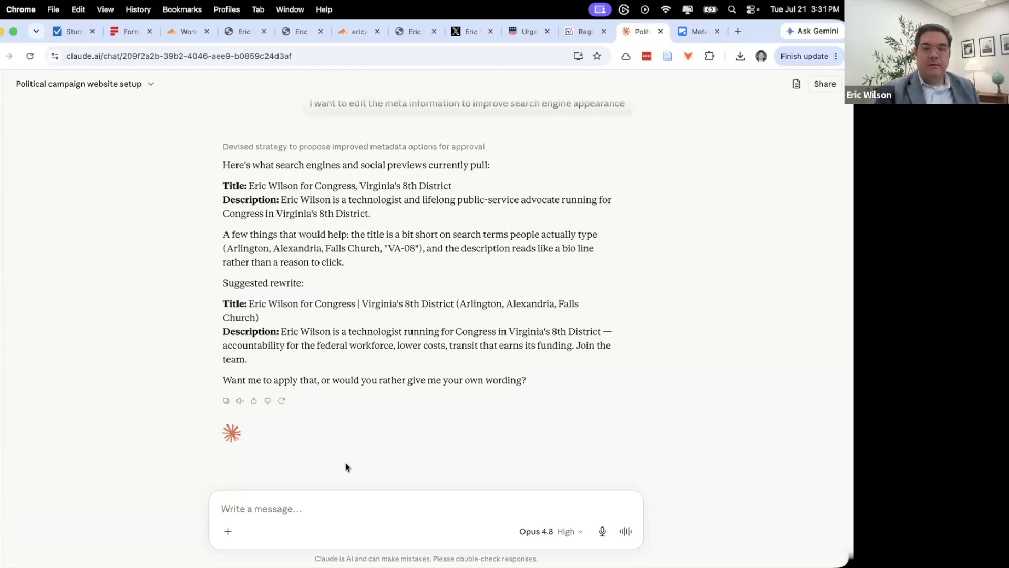
{"action": "type", "text": "ye"}
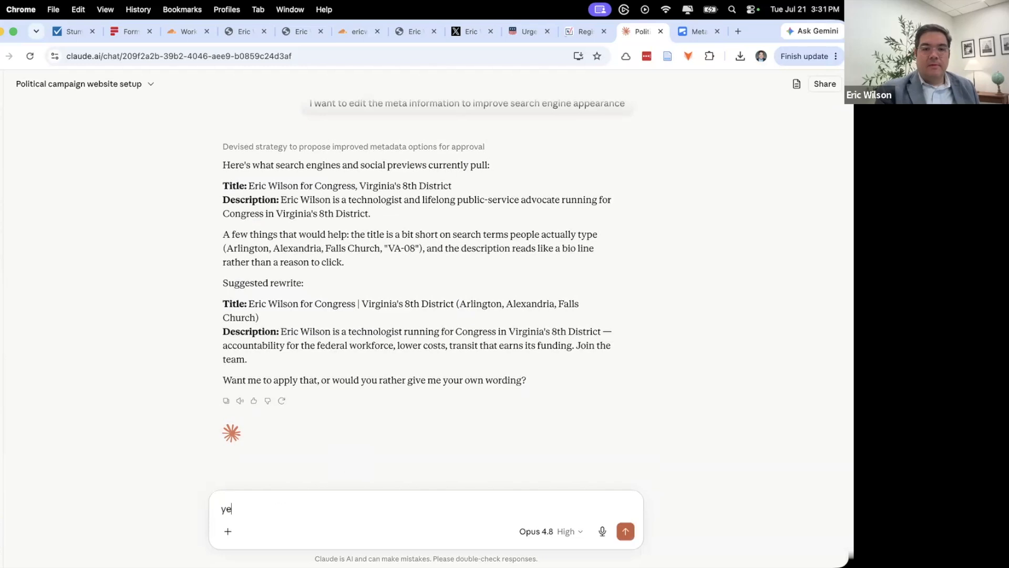
{"action": "type", "text": "s - please apply that"}
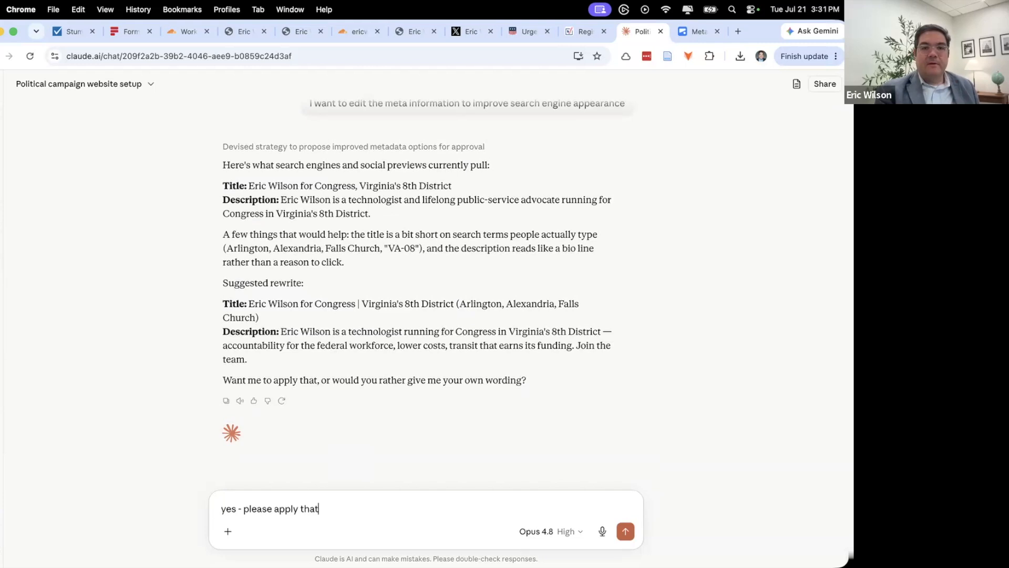
{"action": "type", "text": "and"}
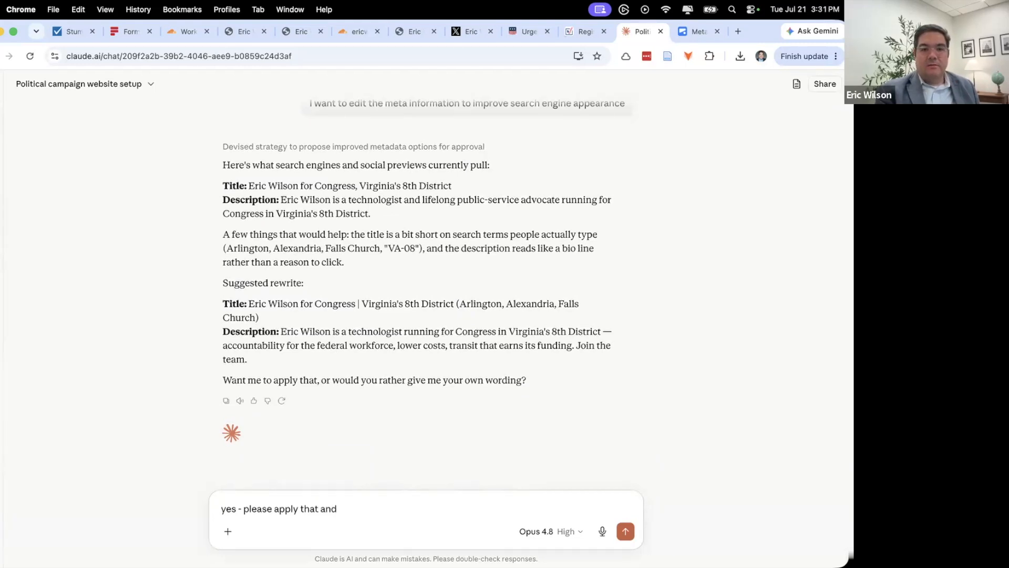
{"action": "type", "text": " set the image that appears when shared on social media"}
- Send the approval and social share image request to Claude
{"action": "key", "text": "Return"}
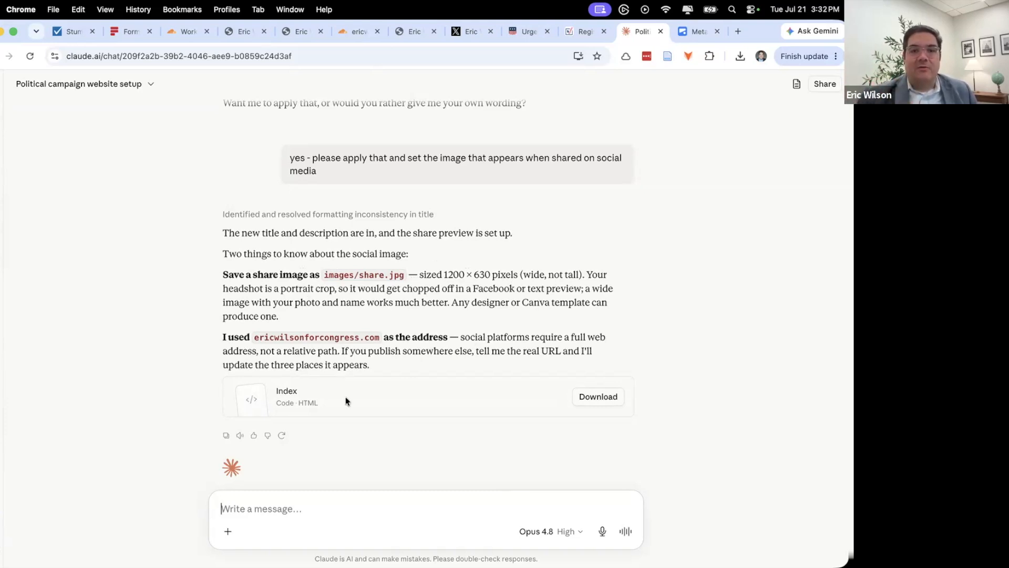
{"action": "left_click", "coordinate": [313, 405]}
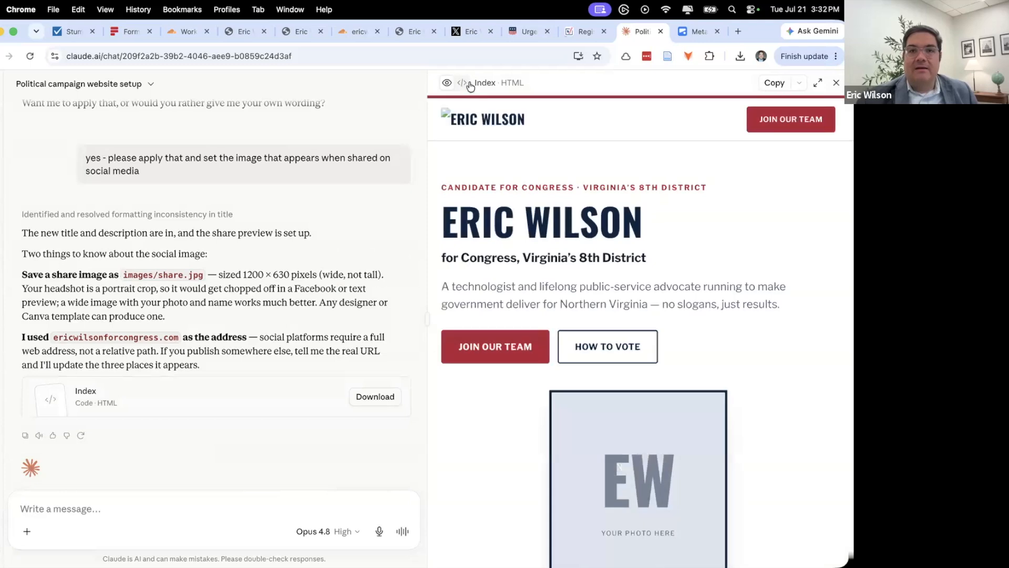
{"action": "left_click", "coordinate": [463, 83]}
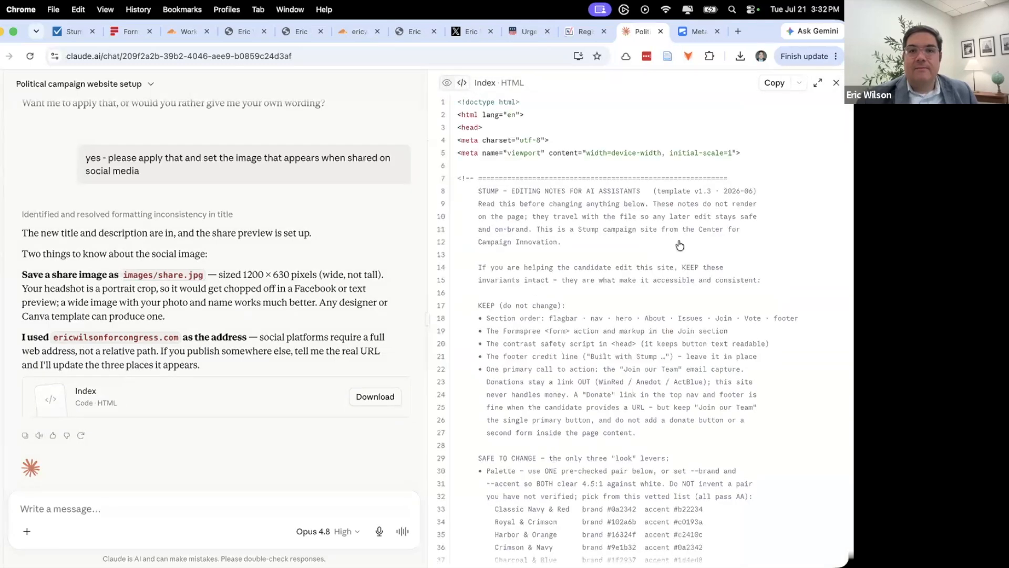
{"action": "scroll", "coordinate": [680, 248], "scroll_direction": "down", "scroll_amount": 20}
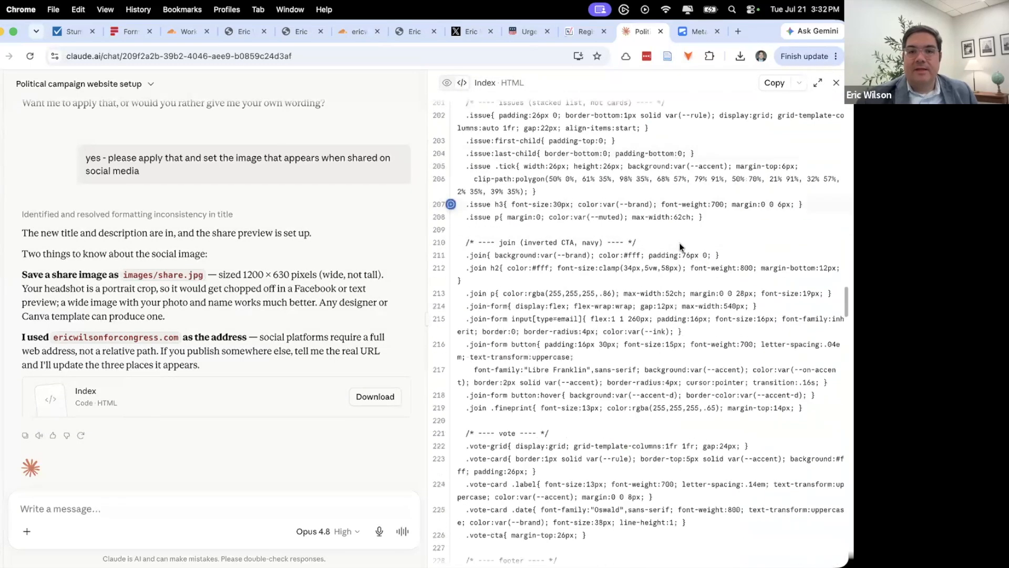
{"action": "scroll", "coordinate": [679, 247], "scroll_direction": "down", "scroll_amount": 20}
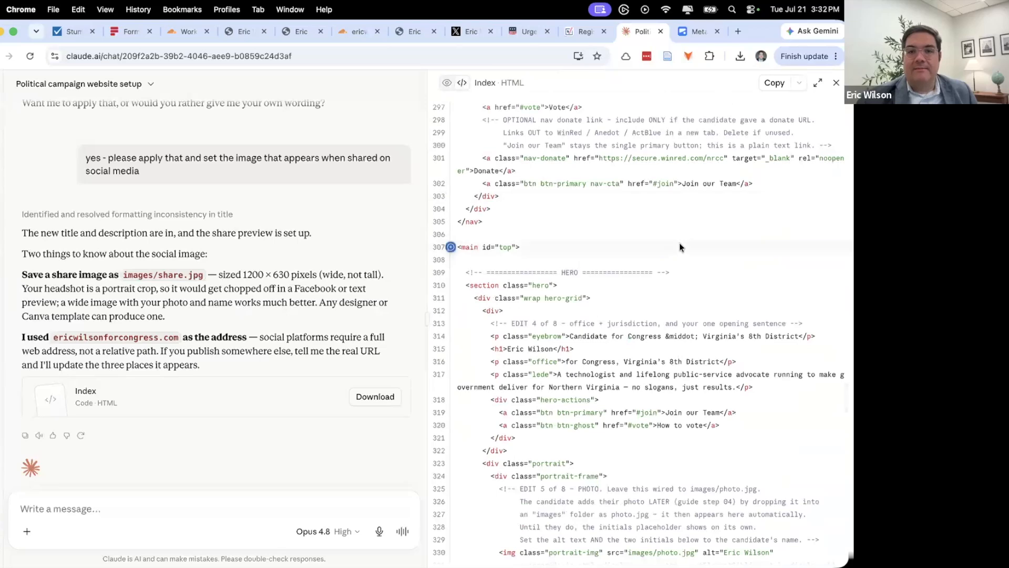
{"action": "scroll", "coordinate": [681, 248], "scroll_direction": "down", "scroll_amount": 10}
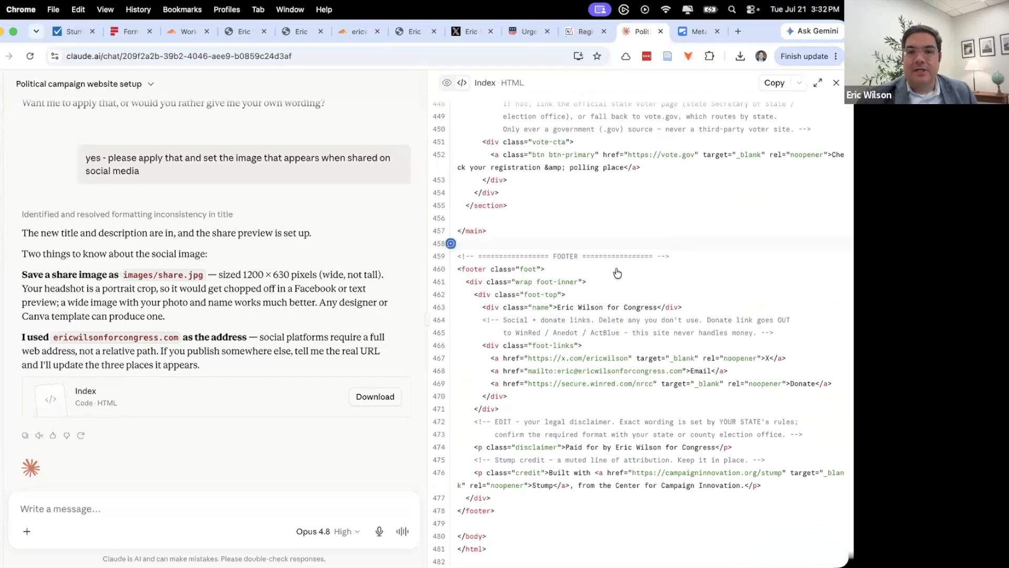
{"action": "scroll", "coordinate": [520, 233], "scroll_direction": "up", "scroll_amount": 20}
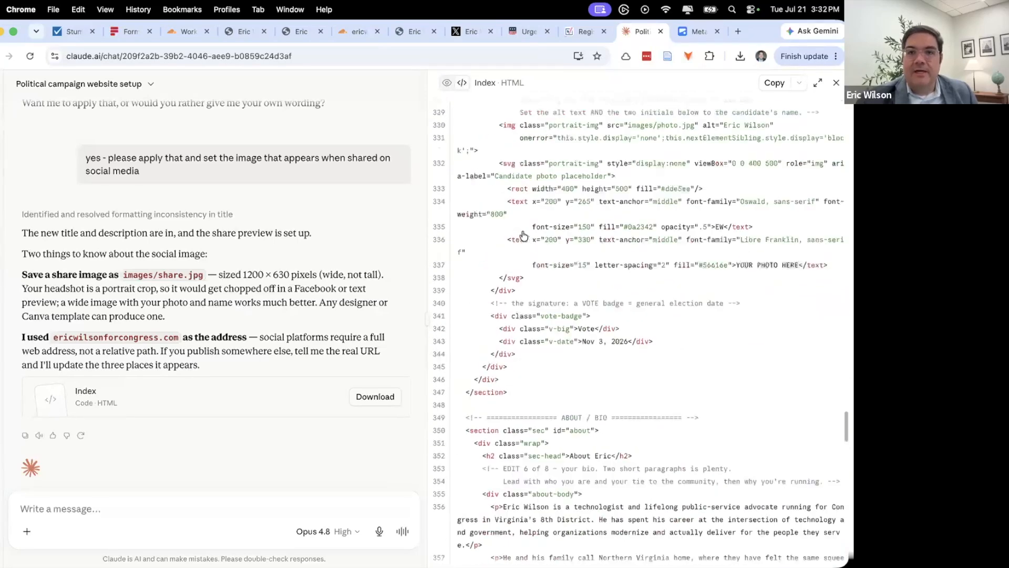
{"action": "scroll", "coordinate": [519, 229], "scroll_direction": "up", "scroll_amount": 5}
{"action": "left_click", "coordinate": [447, 83]}
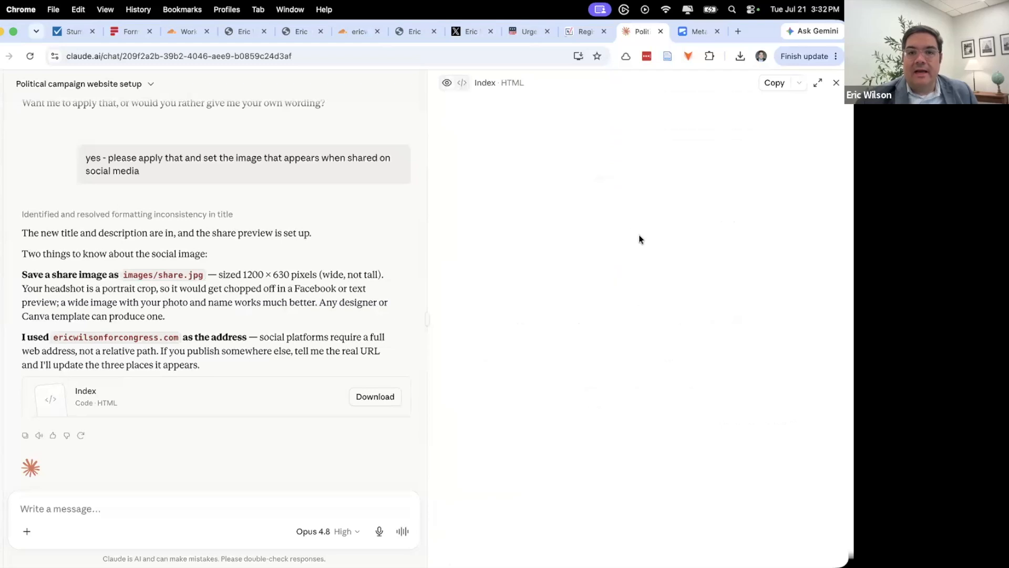
{"action": "scroll", "coordinate": [638, 235], "scroll_direction": "down", "scroll_amount": 20}
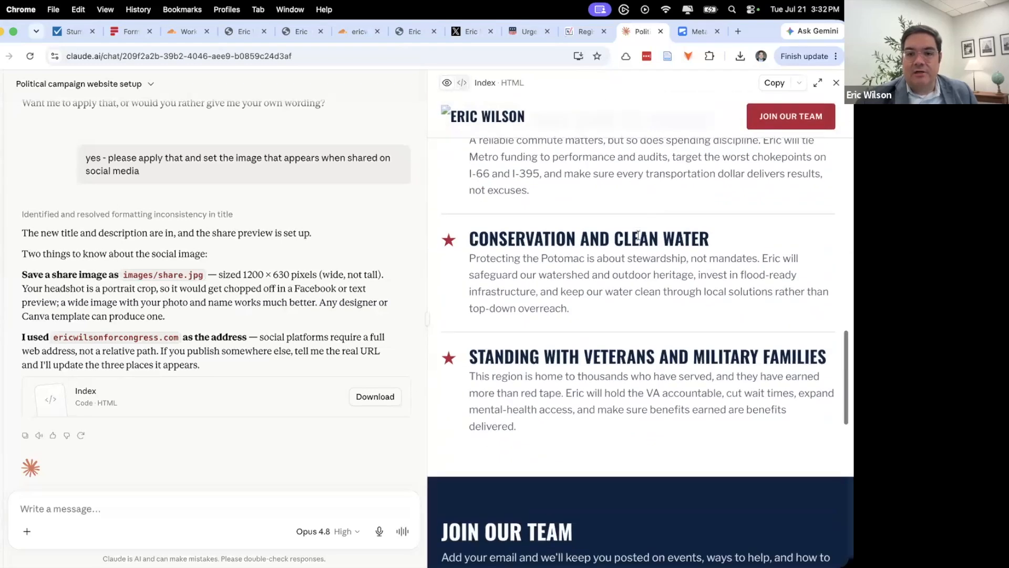
{"action": "scroll", "coordinate": [638, 232], "scroll_direction": "up", "scroll_amount": 20}
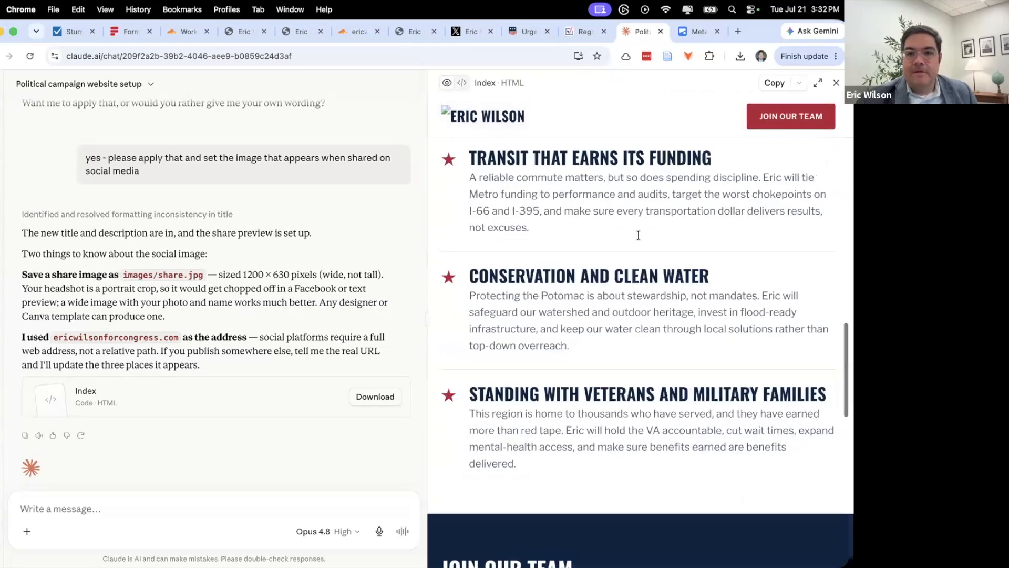
{"action": "left_click", "coordinate": [836, 82]}
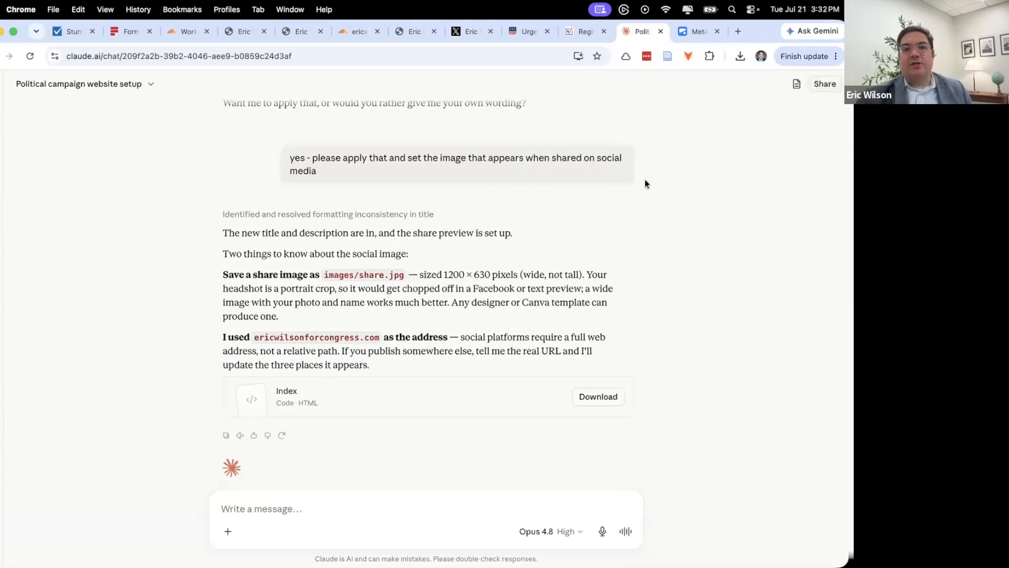